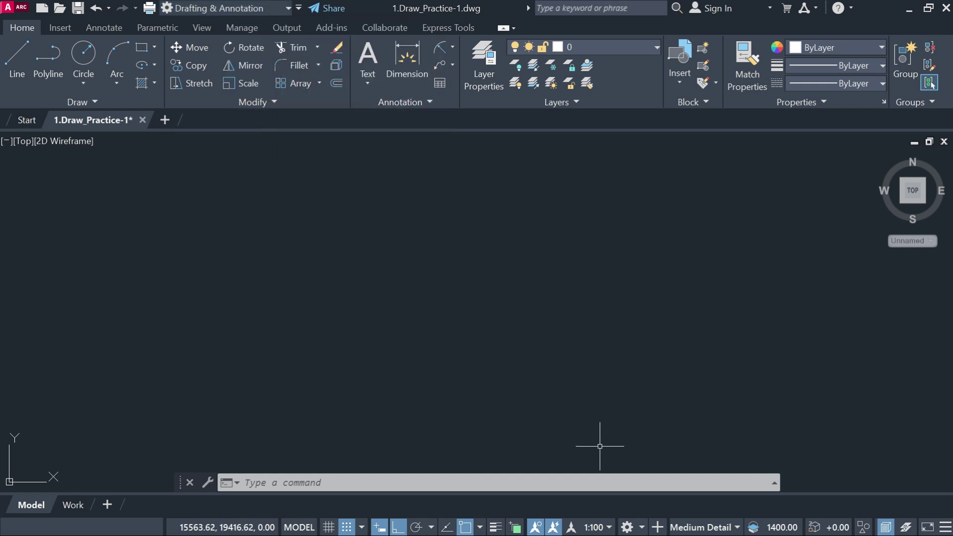
click(643, 528)
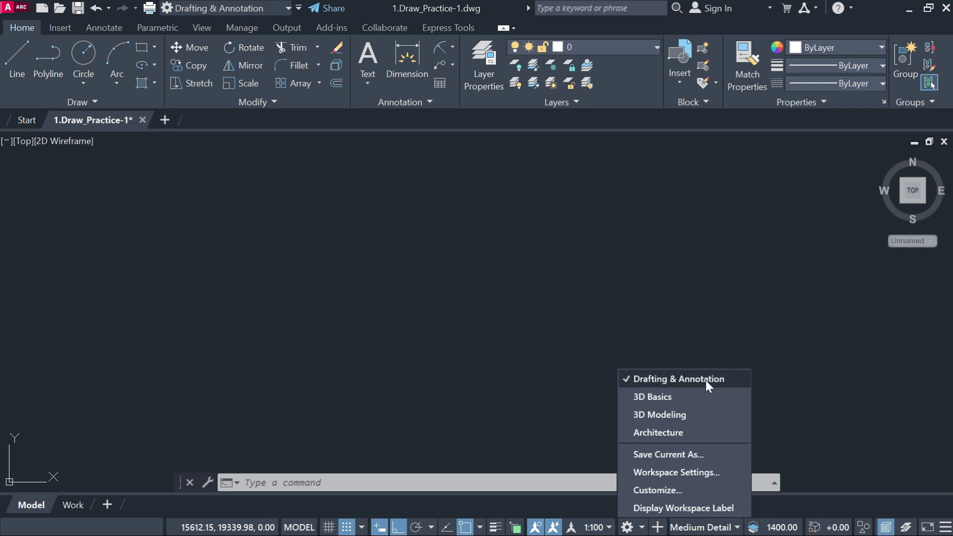
click(301, 249)
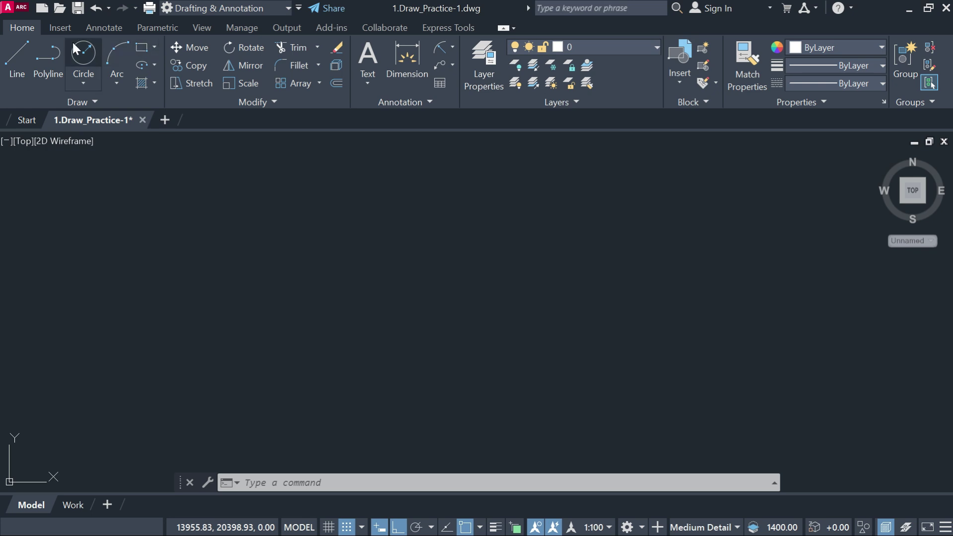
click(96, 103)
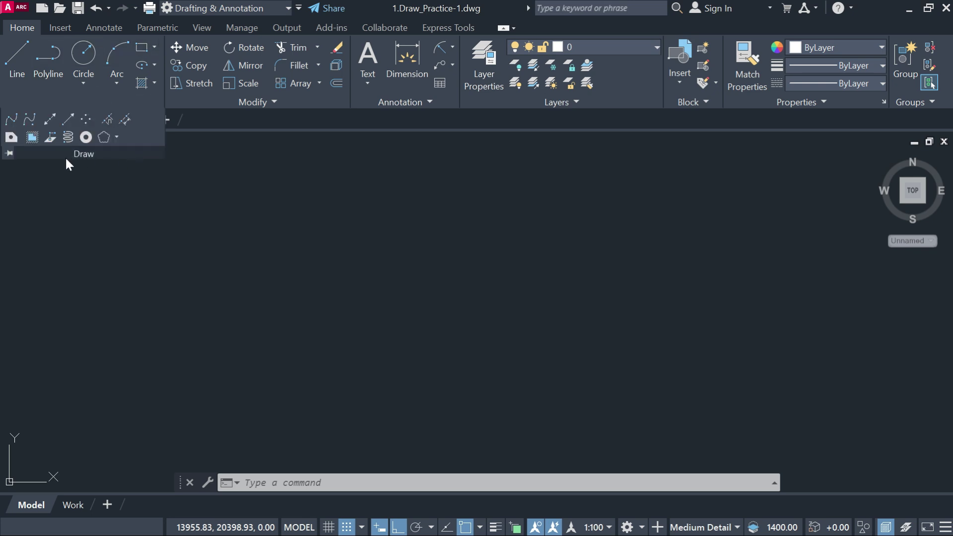
click(115, 187)
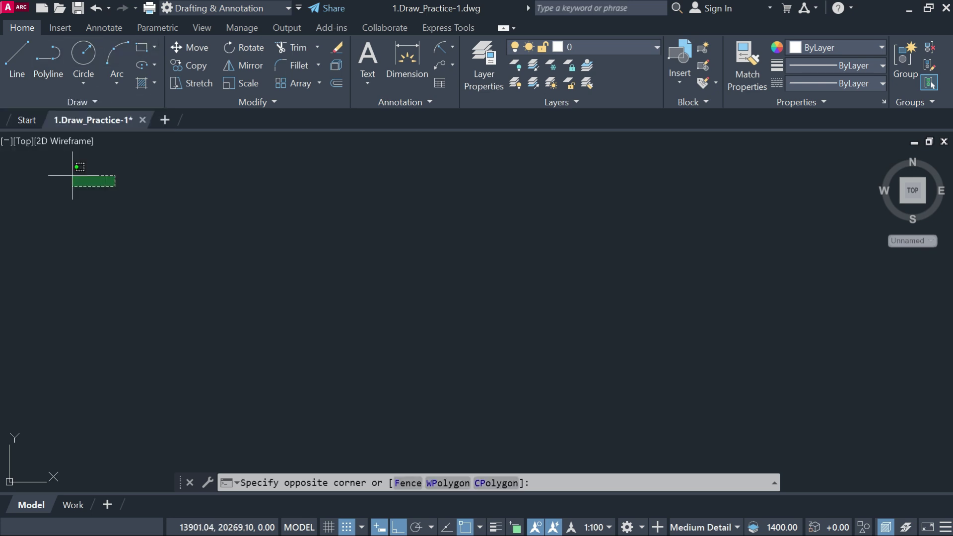
click(82, 181)
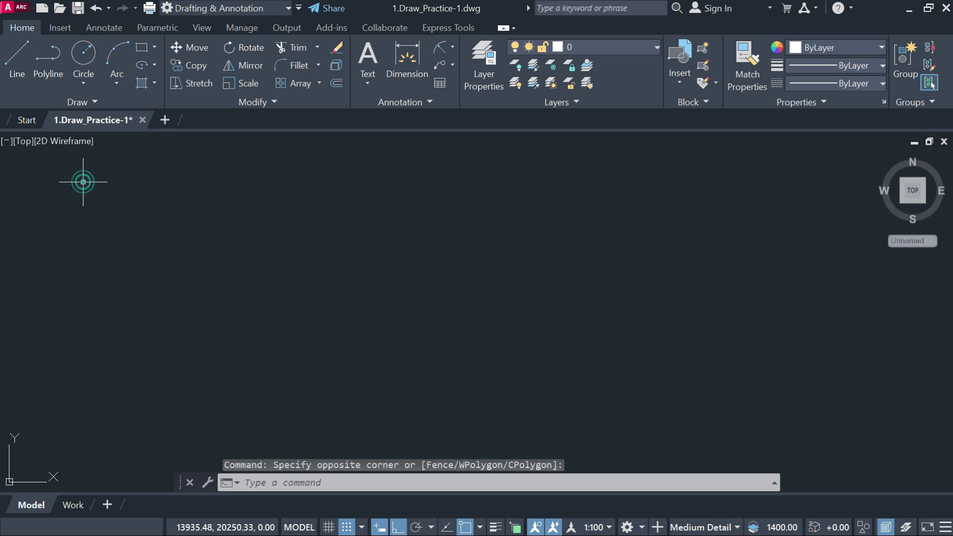
Step: Draw three connected slanted line segments across the drawing area with the Line command and Ortho mode off
click(18, 73)
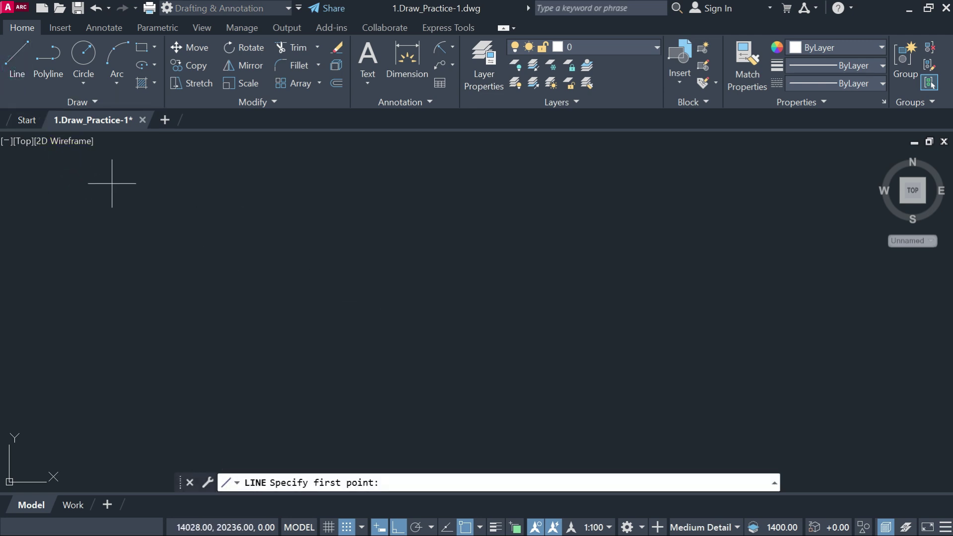
click(15, 68)
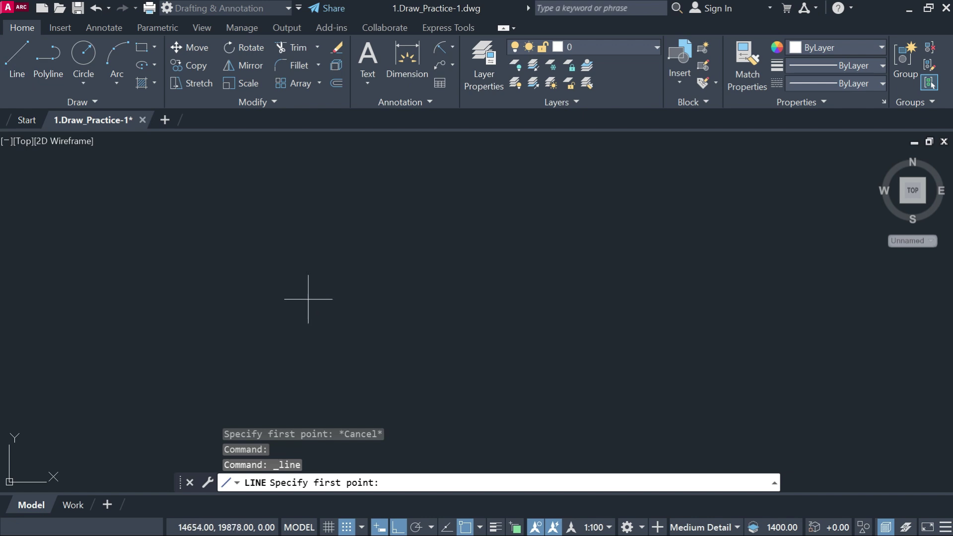
click(249, 279)
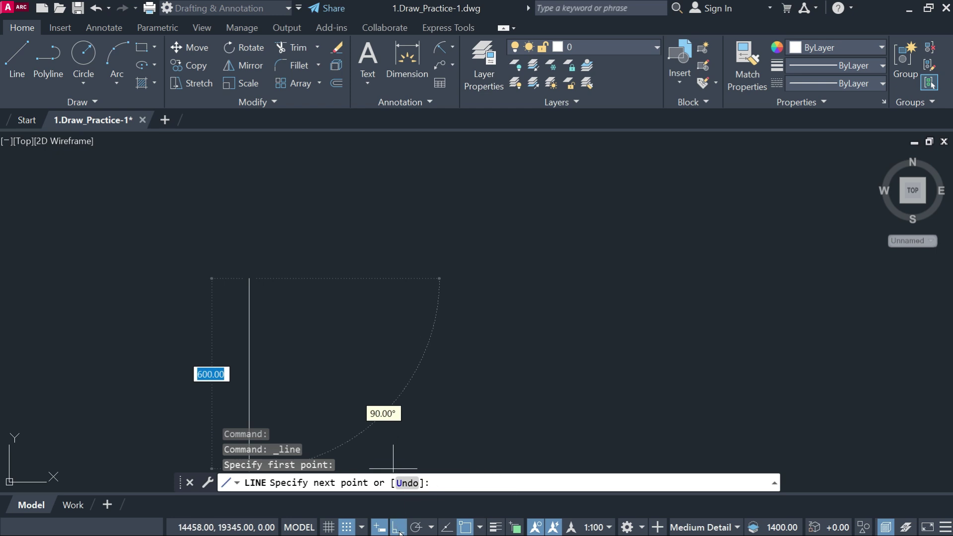
click(398, 529)
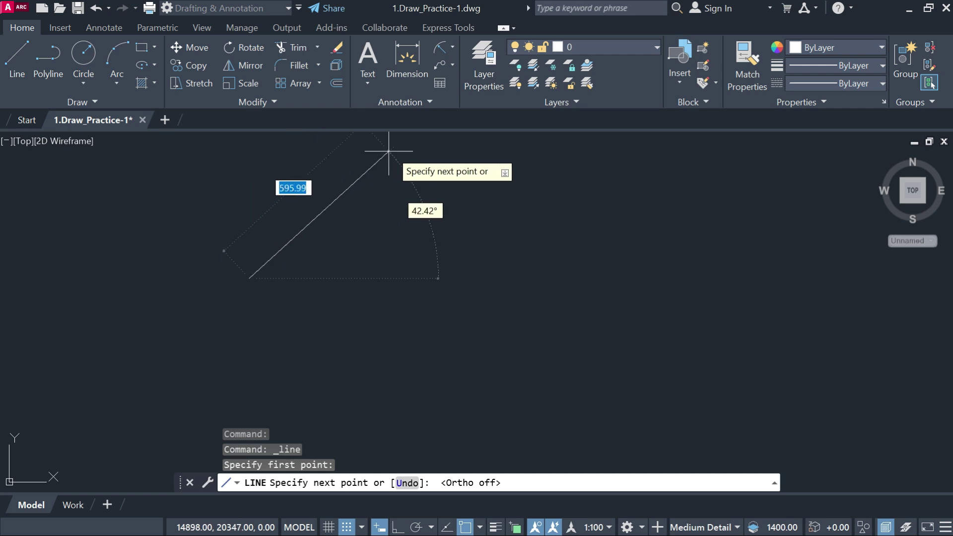
click(471, 207)
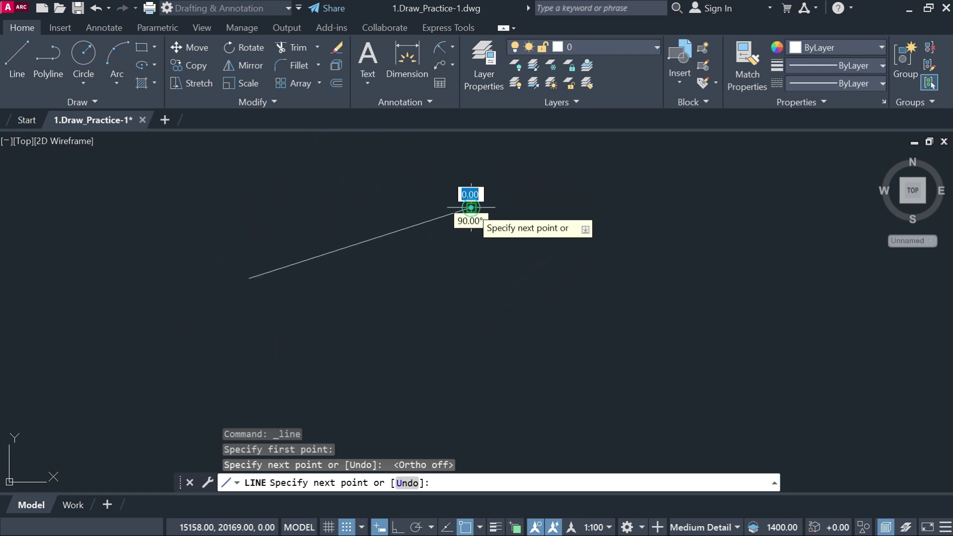
click(739, 310)
click(784, 210)
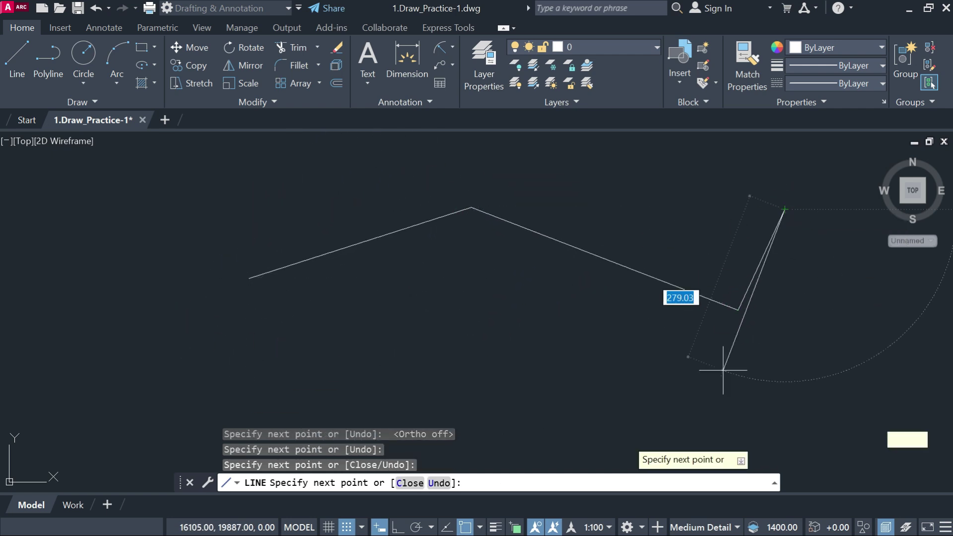
Step: Enable Ortho mode and continue the line chain with a horizontal, a vertical and another horizontal segment
click(397, 527)
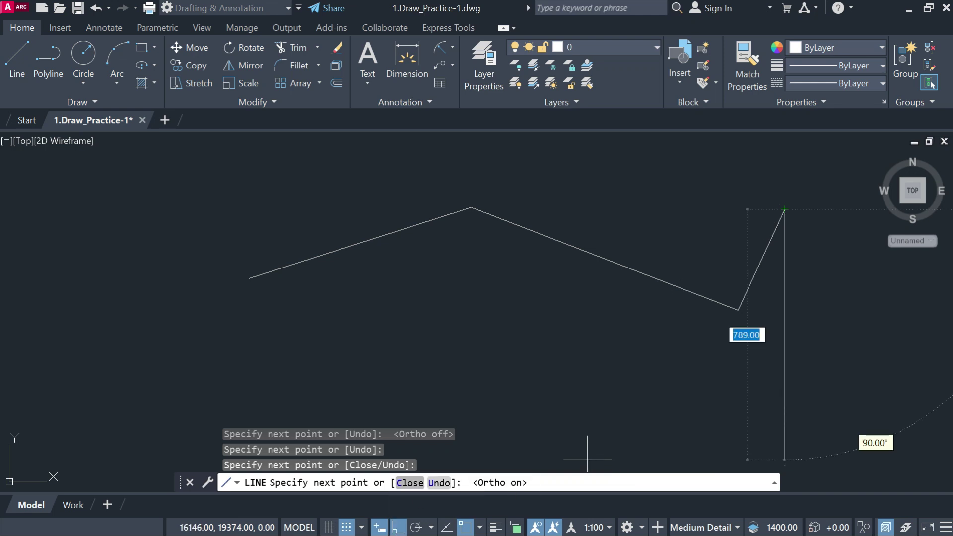
click(551, 200)
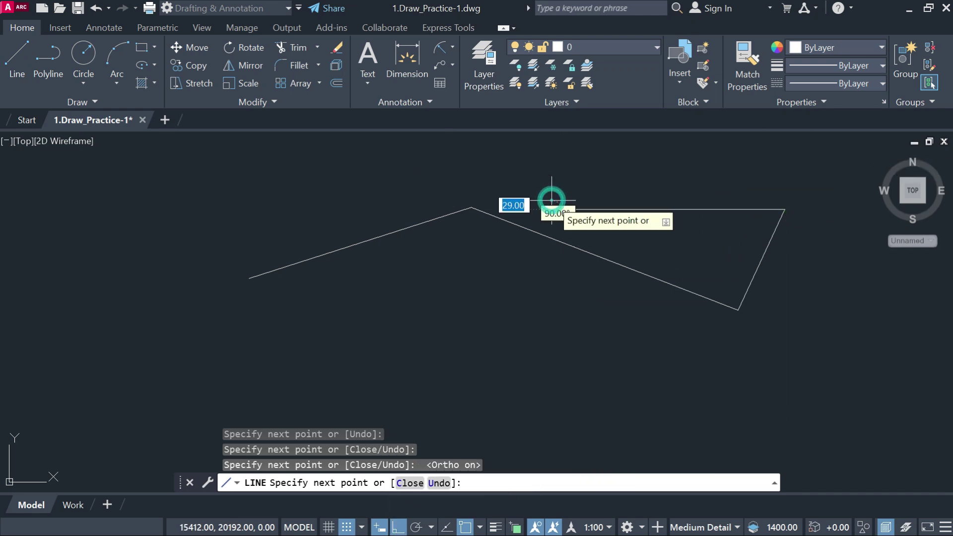
click(551, 368)
click(330, 367)
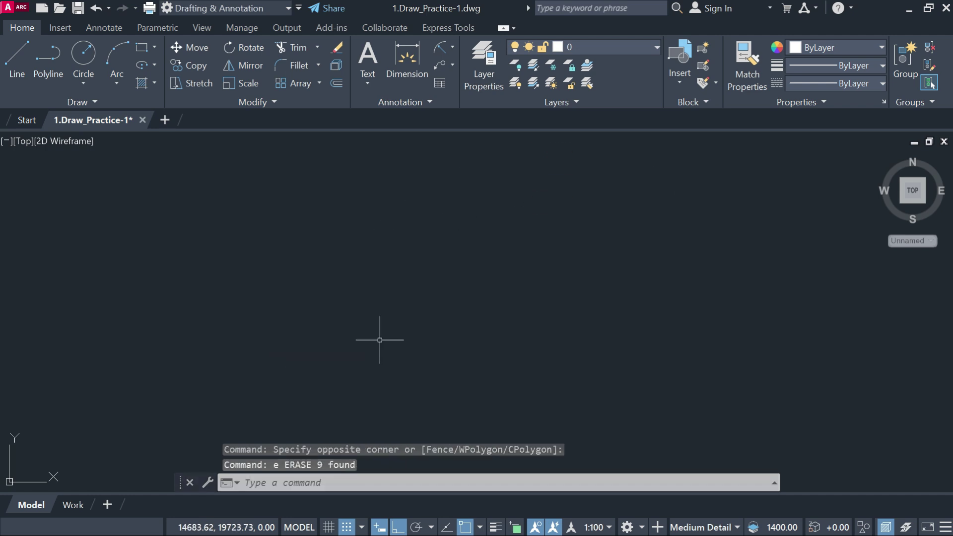
Step: Draw a single horizontal line across the upper part of the empty drawing area with the Line command
text(l)
key(Return)
click(208, 236)
click(542, 236)
key(Return)
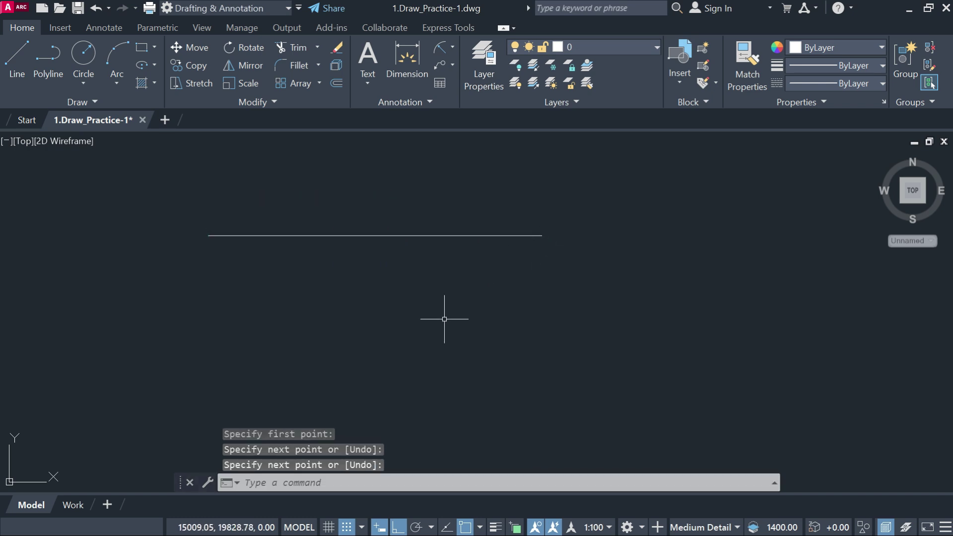
Step: Erase the horizontal line from the drawing
click(473, 262)
click(402, 198)
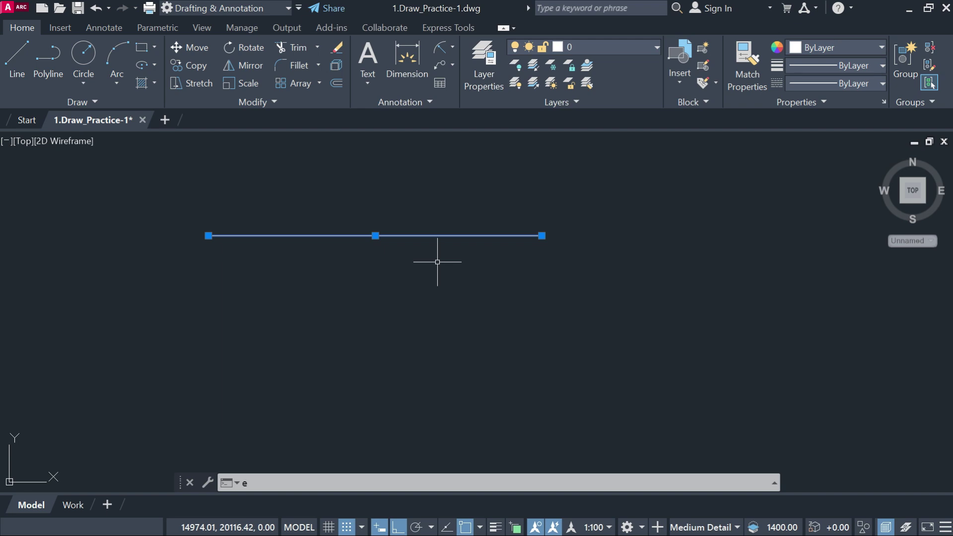
key(Return)
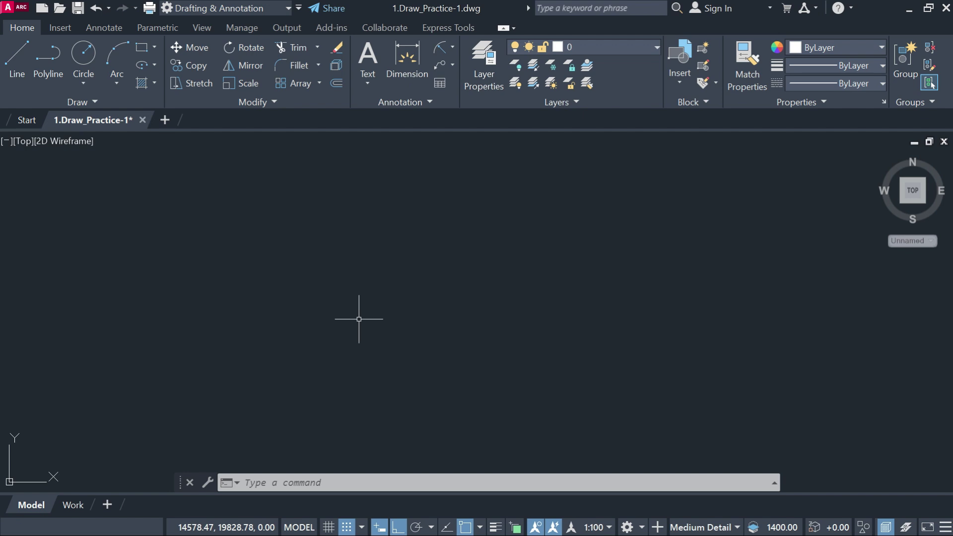
Step: Draw a single horizontal line near the middle of the drawing area with the Line command
click(16, 56)
click(270, 293)
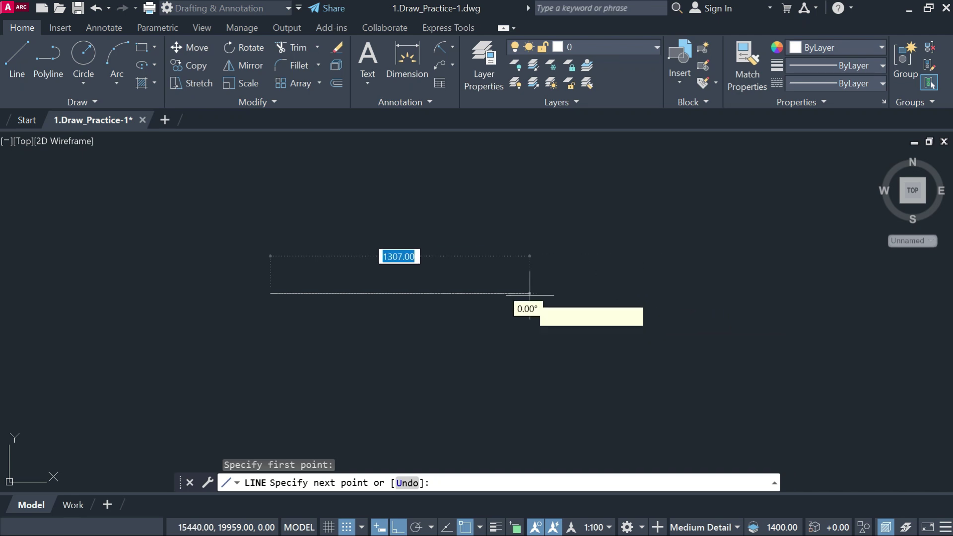
click(505, 293)
key(Escape)
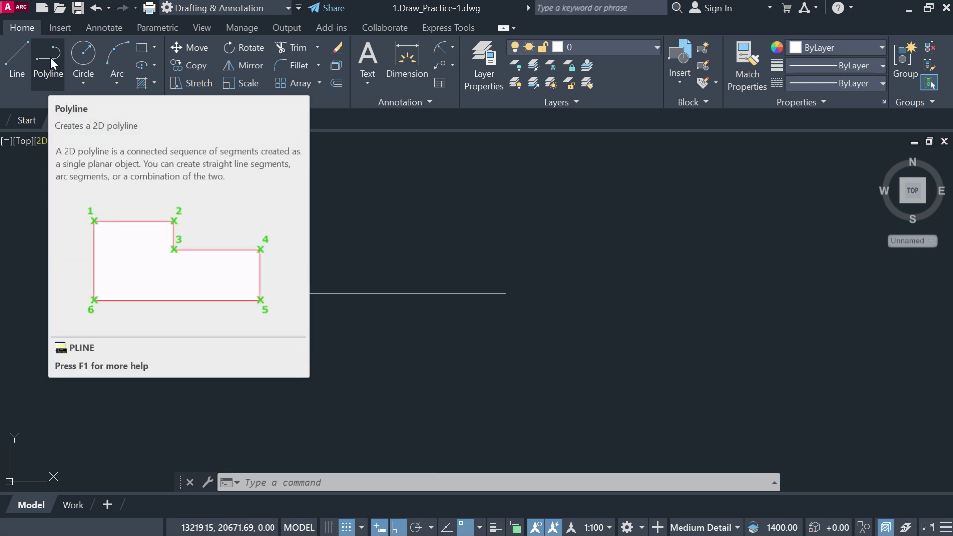
Step: Draw a polyline above the horizontal line with one horizontal segment, then turn Ortho off and add three slanted zigzag segments
click(49, 57)
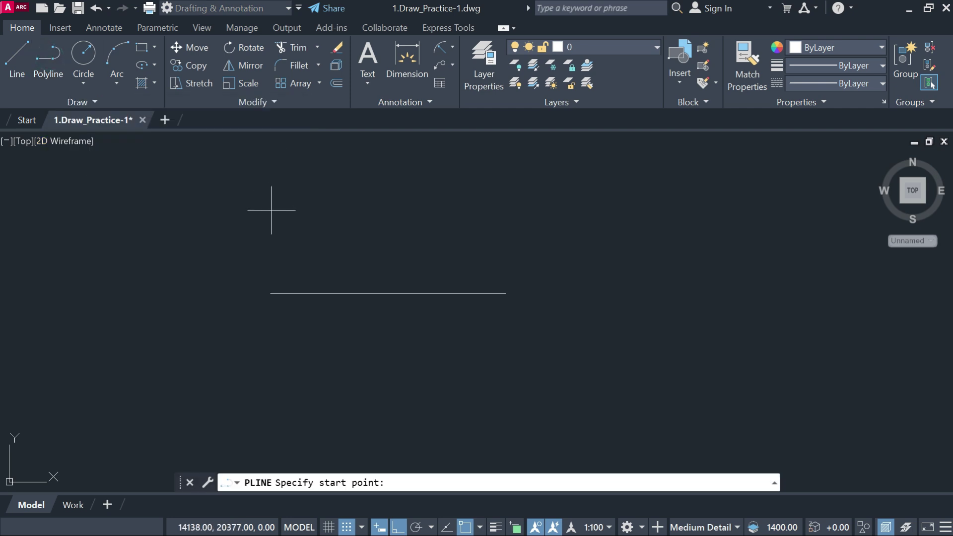
click(272, 210)
click(509, 188)
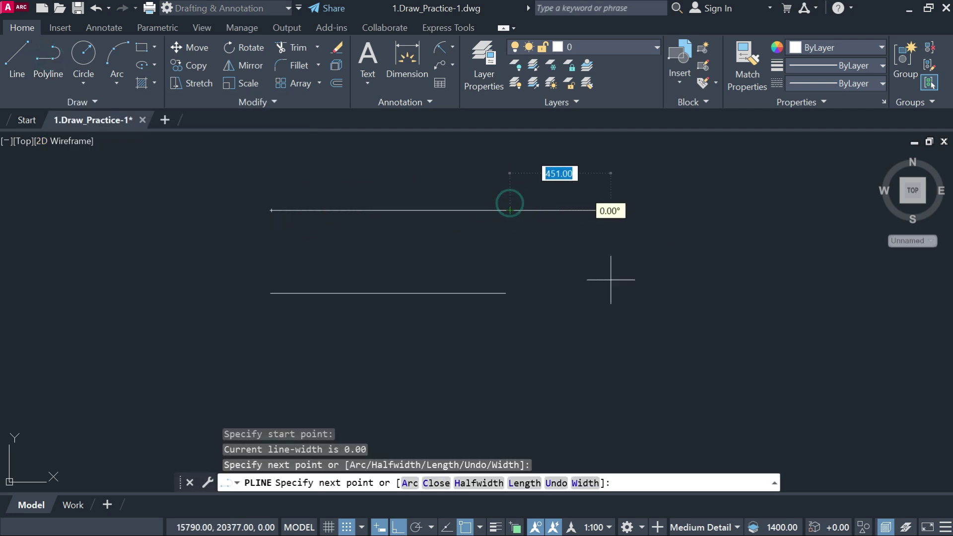
click(395, 531)
click(654, 273)
click(752, 214)
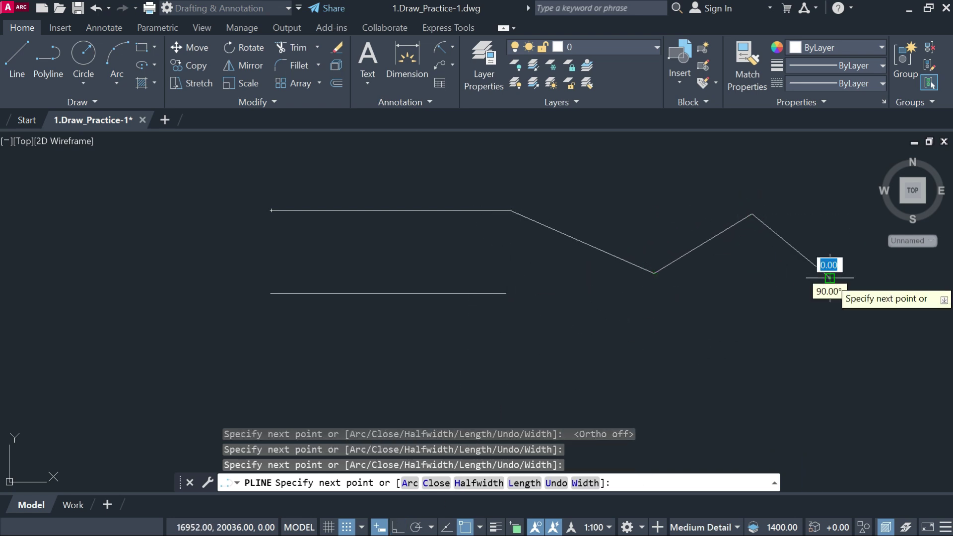
key(Escape)
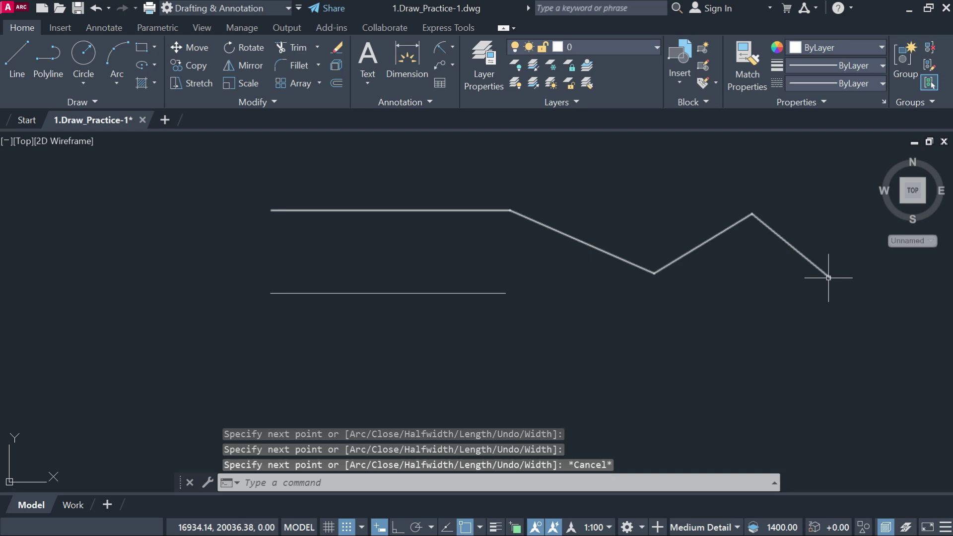
Step: Draw three connected segments below the horizontal line with the Line command, the last one rising
click(13, 64)
click(279, 376)
click(415, 379)
click(557, 418)
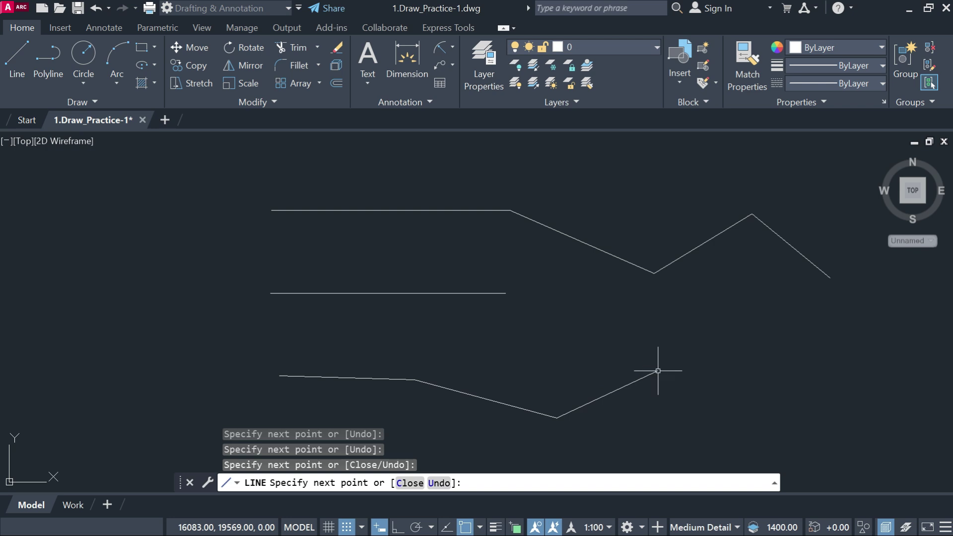
click(658, 371)
key(Return)
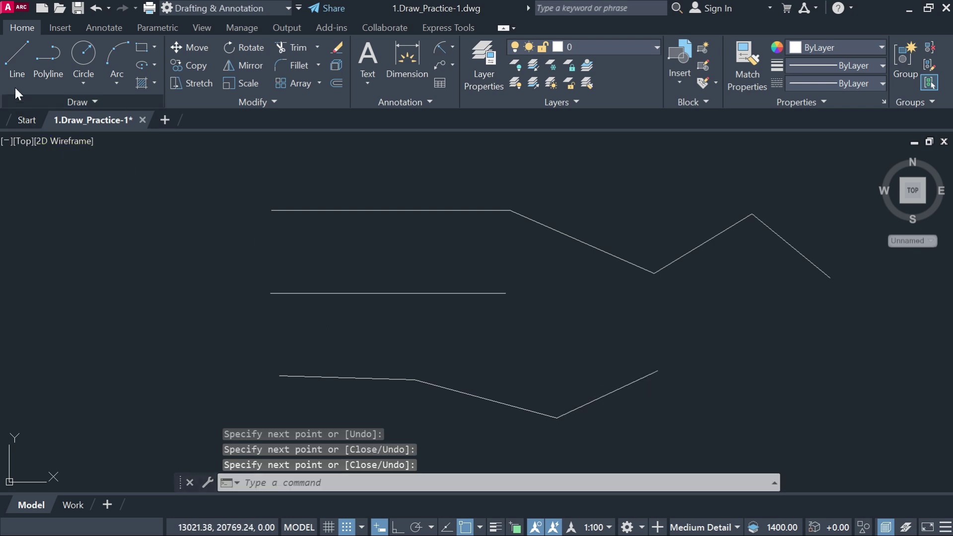
Step: Select the upper polyline and, separately, each of the three lower line segments to compare how they select, then clear the selection
click(320, 210)
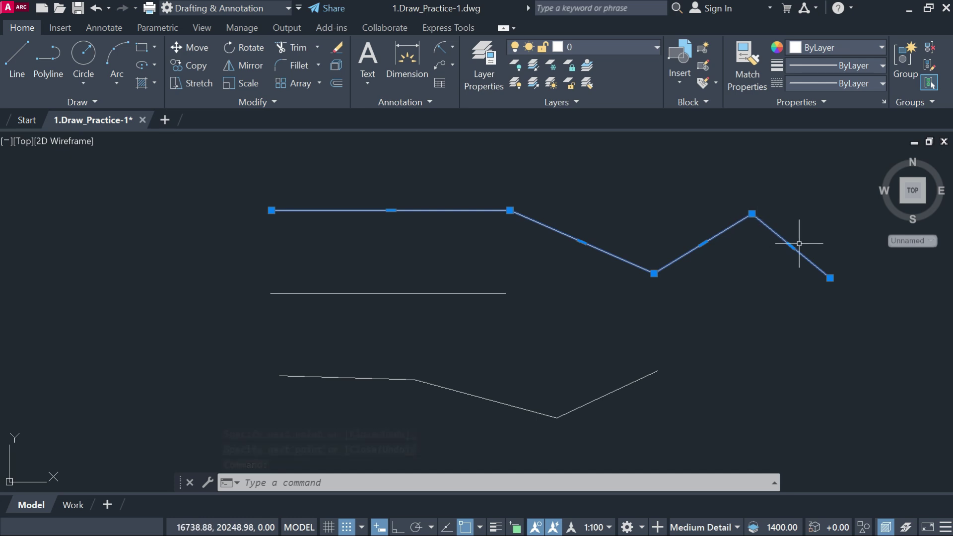
key(Escape)
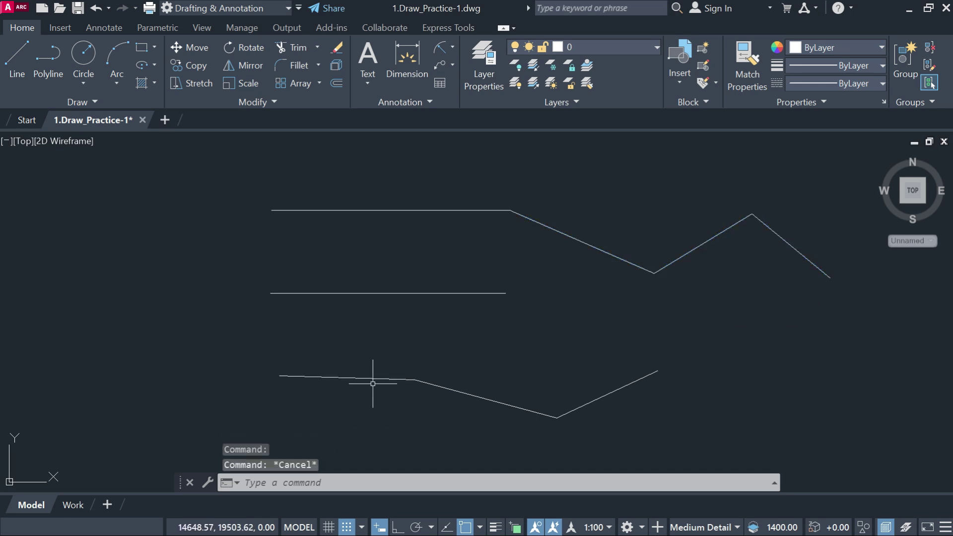
click(372, 379)
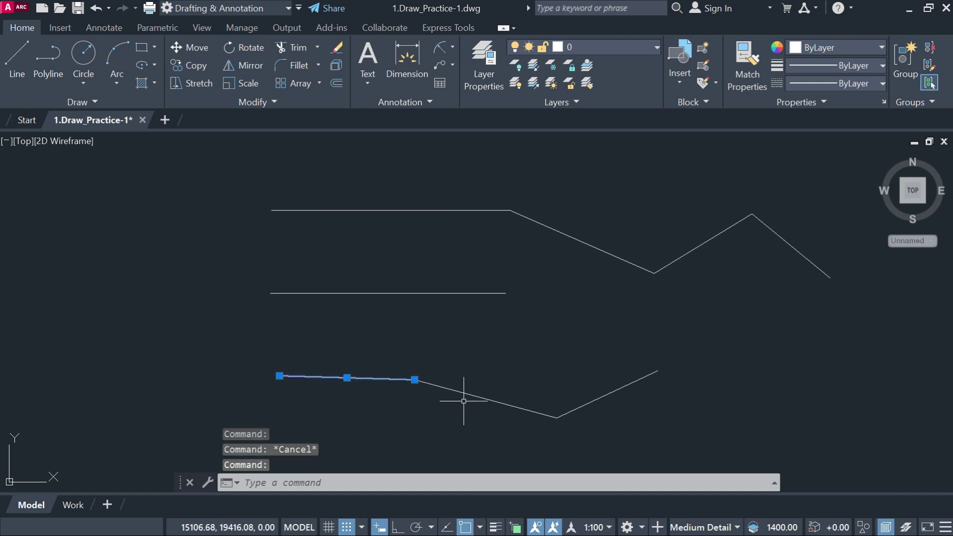
click(606, 394)
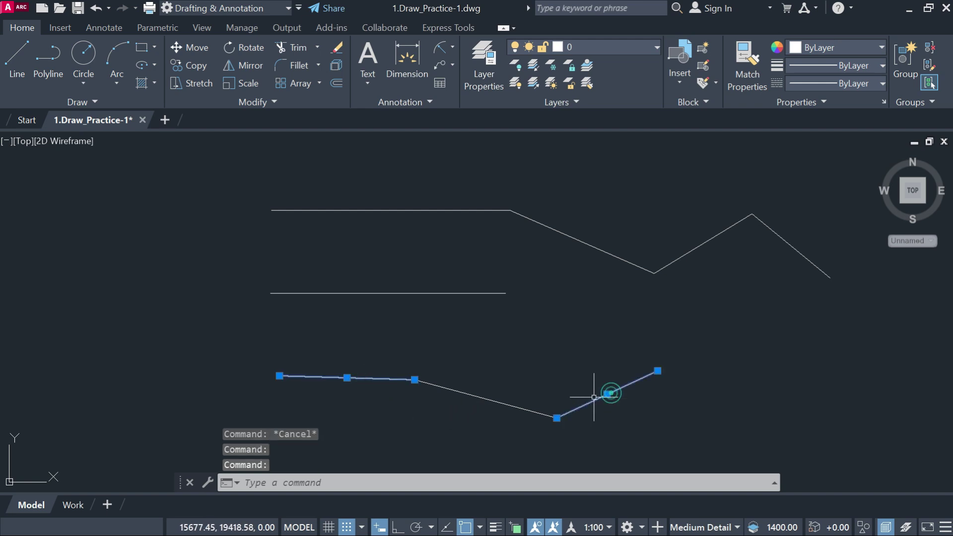
click(494, 401)
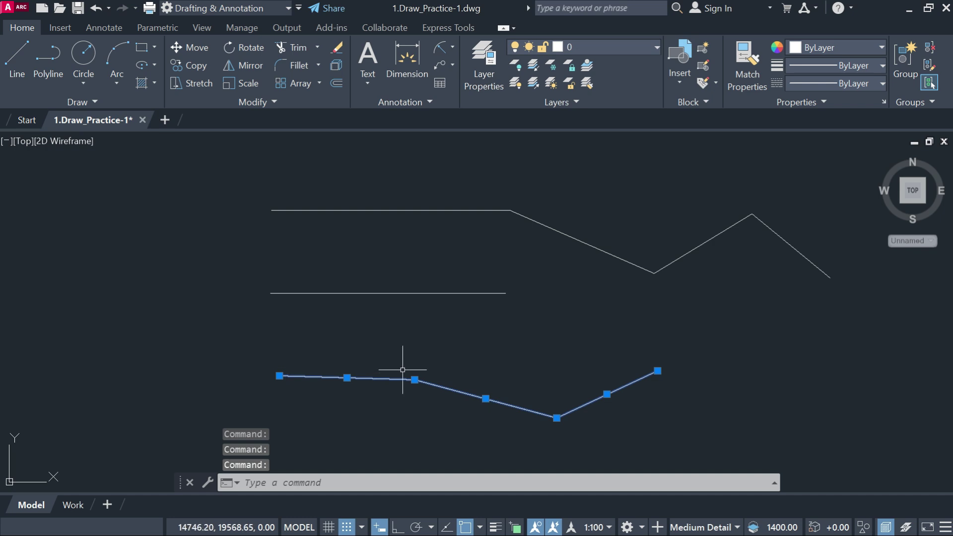
key(Escape)
Step: Erase the three lower line segments and the upper polyline, keeping the single horizontal line
click(649, 441)
click(390, 353)
click(730, 274)
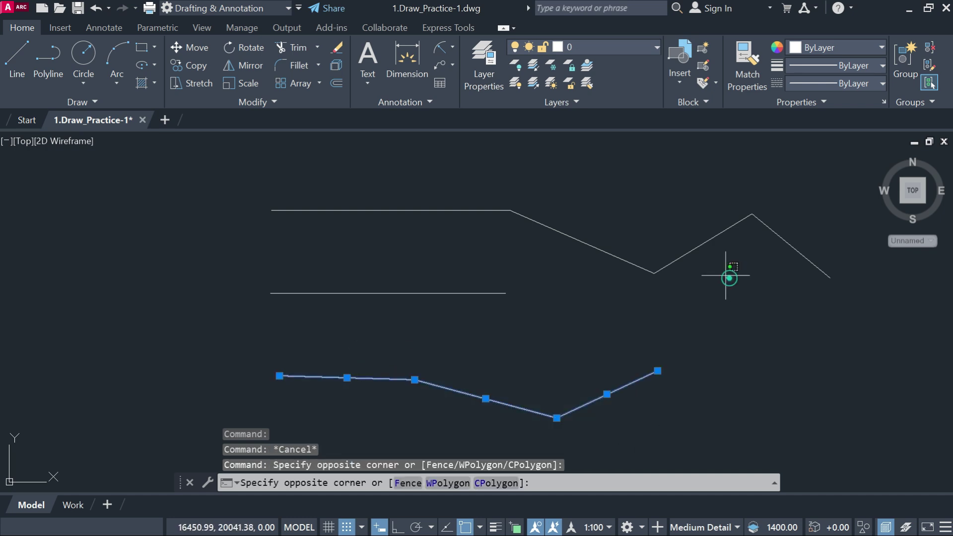
click(568, 208)
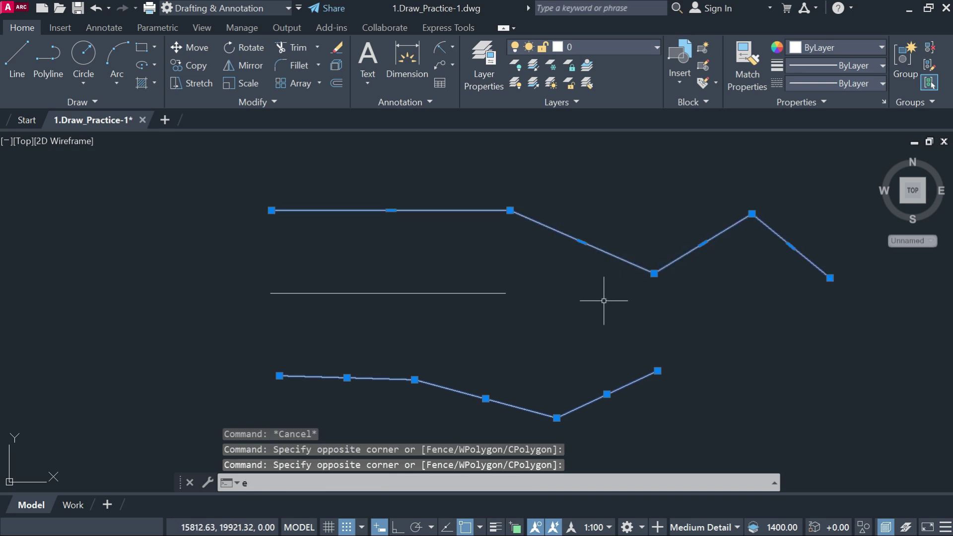
key(Return)
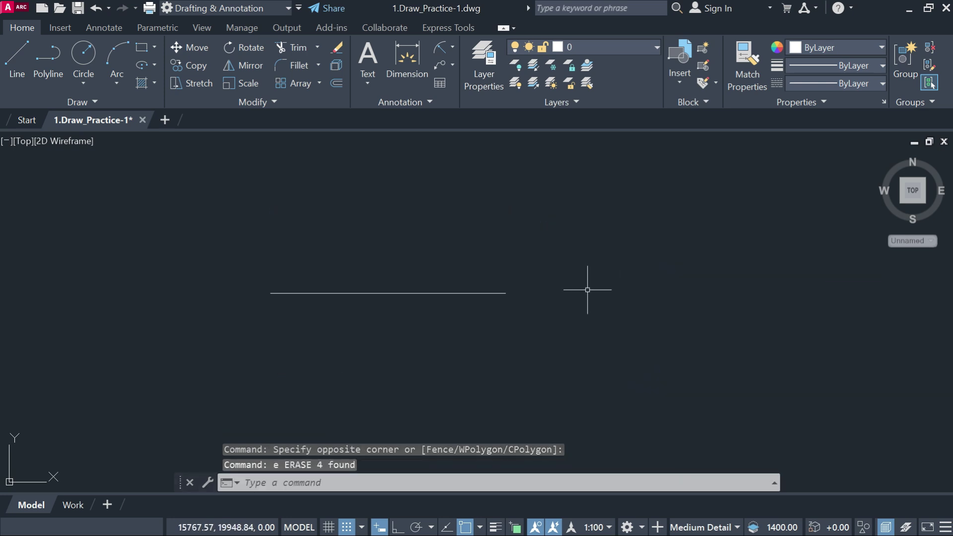
Step: Draw a circle by centre and radius to the right of the horizontal line, overlapping the line's right end
click(82, 56)
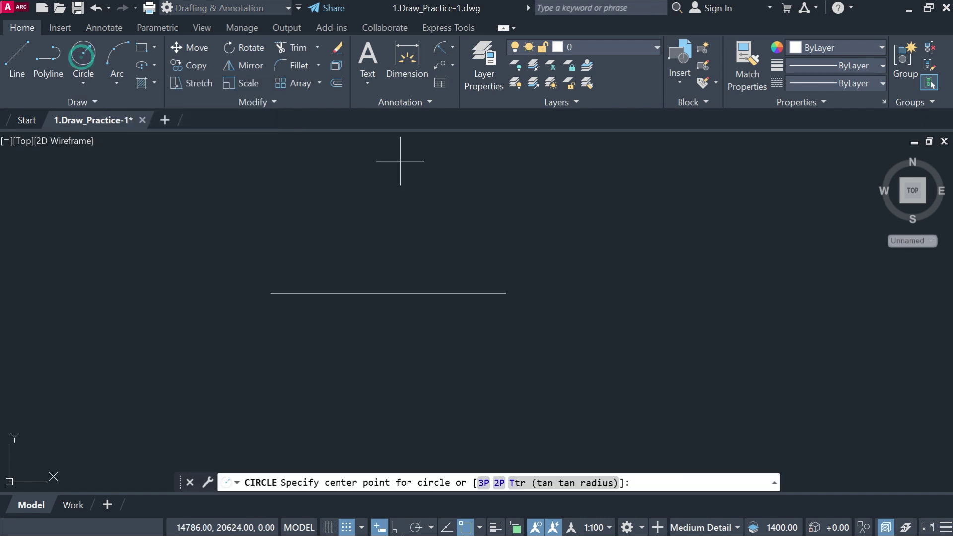
click(600, 270)
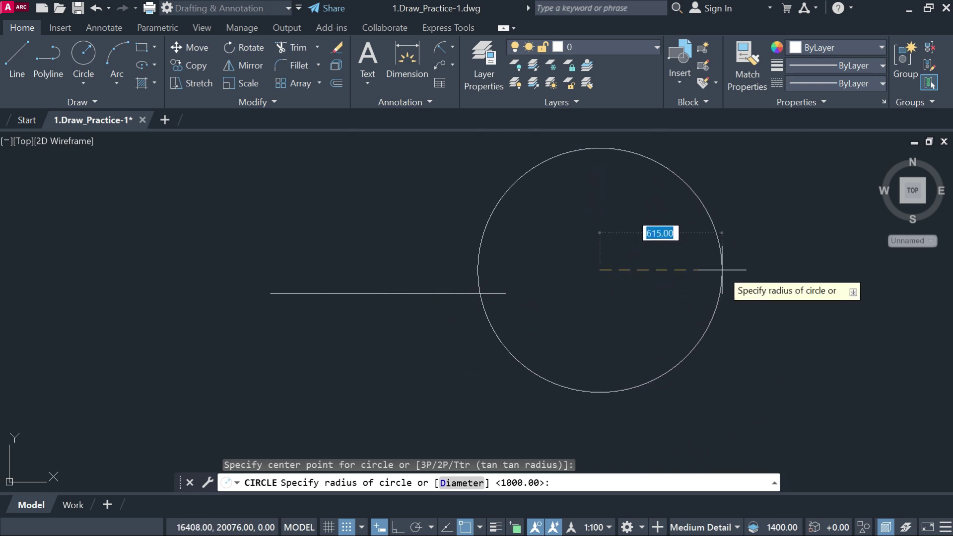
click(725, 286)
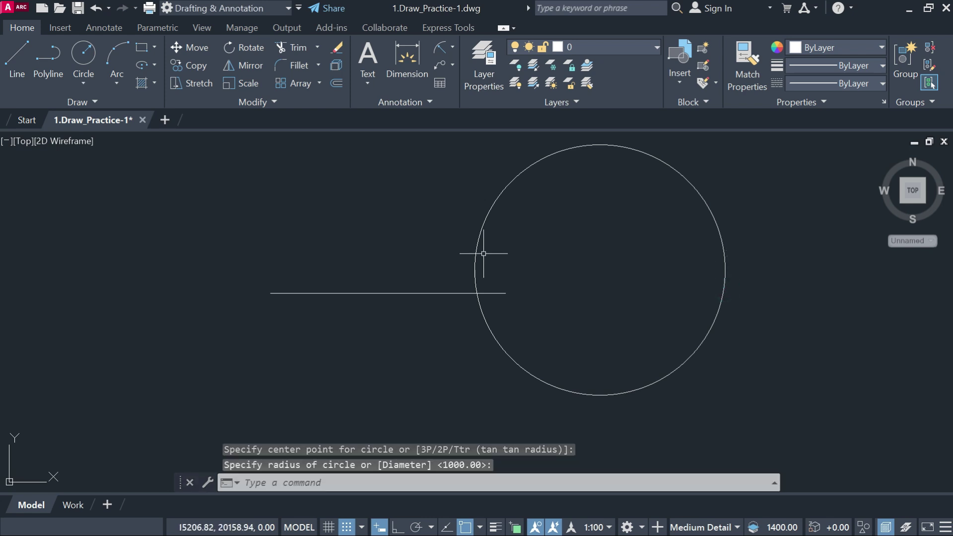
Step: Move the circle to the right until it is clear of the horizontal line
drag(485, 251, 451, 236)
text(m)
key(Return)
click(426, 241)
click(520, 244)
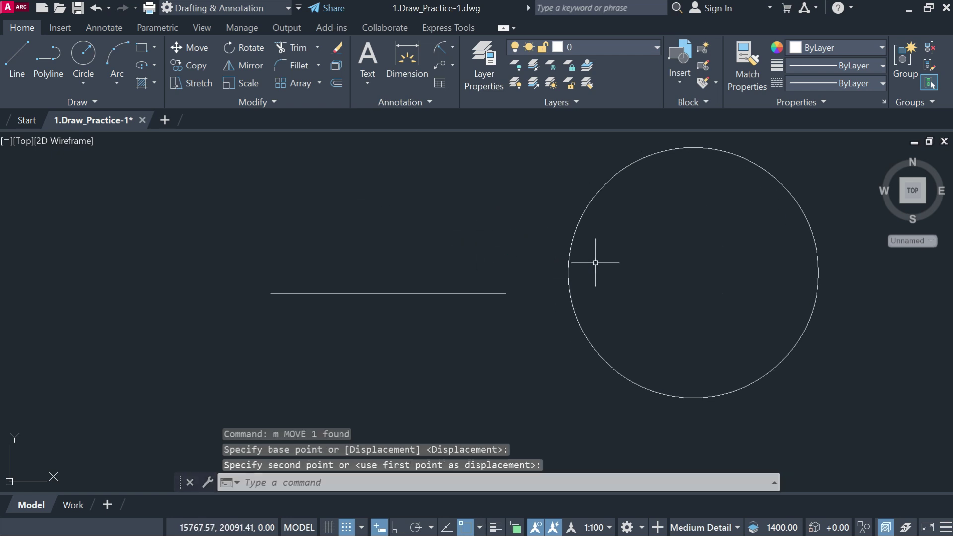
Step: Erase the circle to the right of the horizontal line
drag(595, 262, 512, 208)
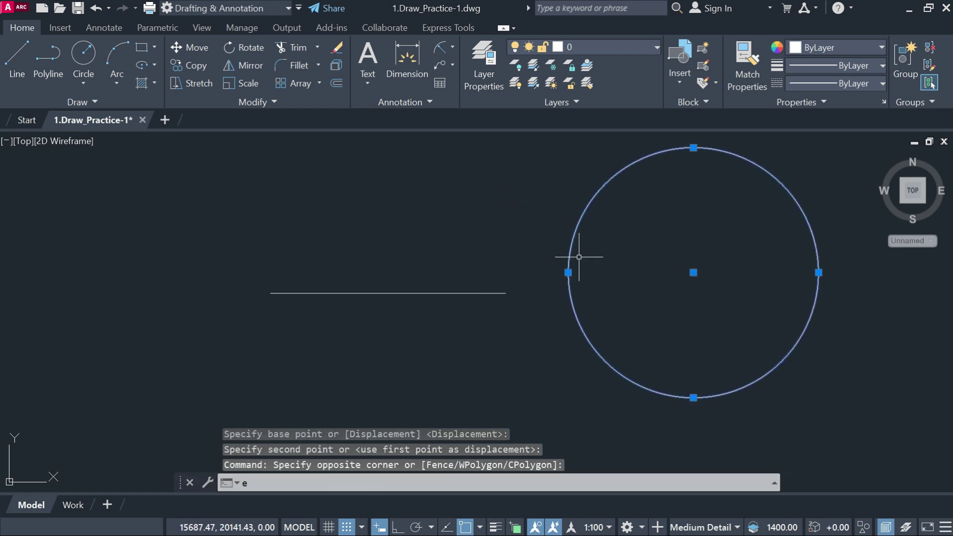
text(e)
key(Return)
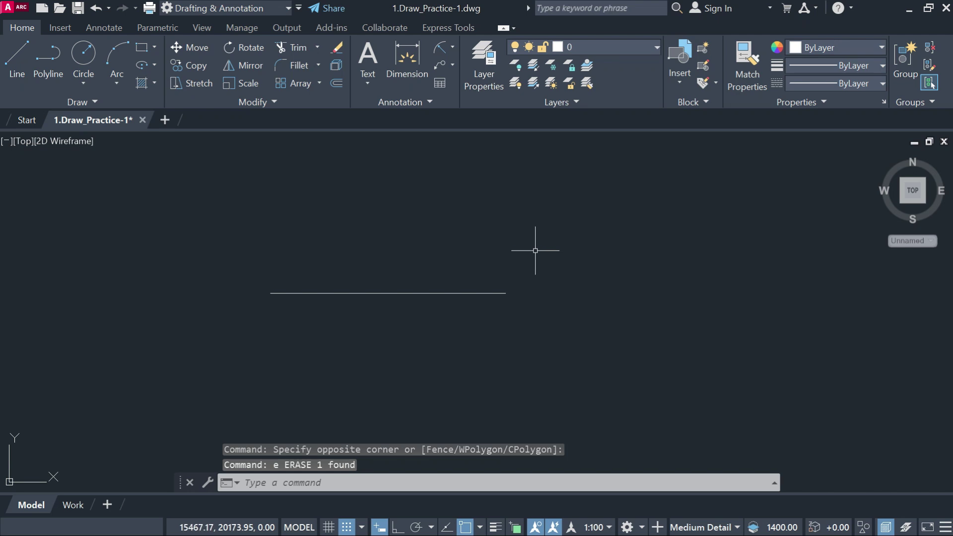
Step: Review the Arc and Circle variants, then draw an upward-bulging 3-Point arc to the right of the horizontal line
click(116, 84)
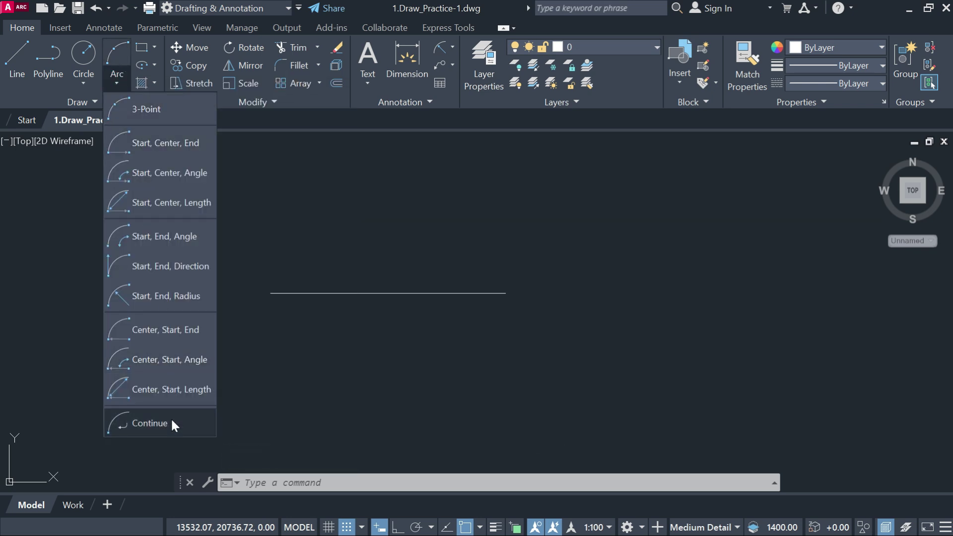
click(80, 81)
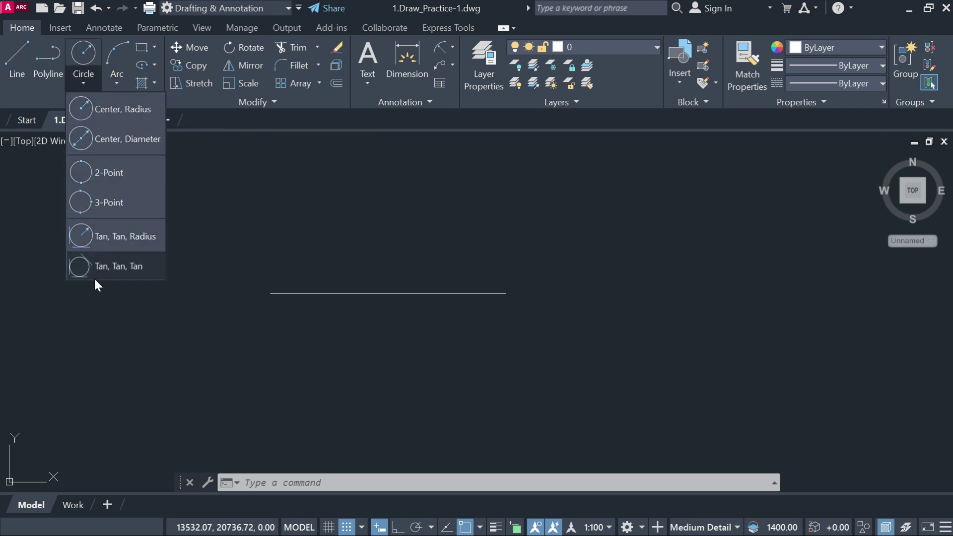
click(118, 56)
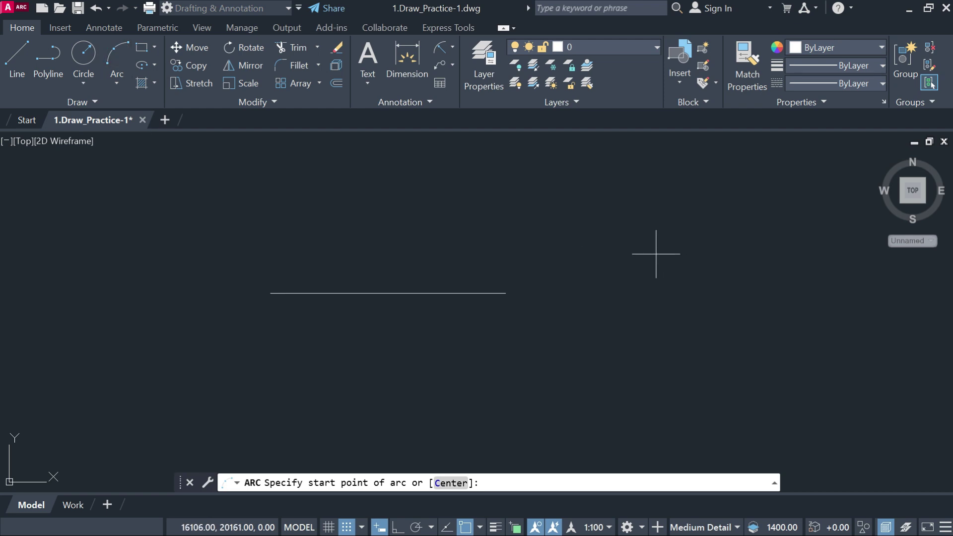
click(584, 253)
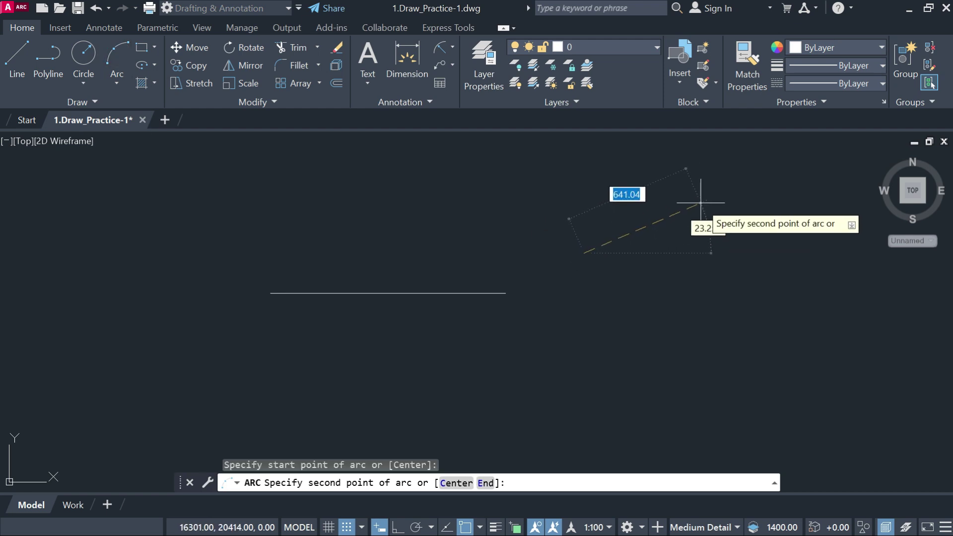
click(700, 202)
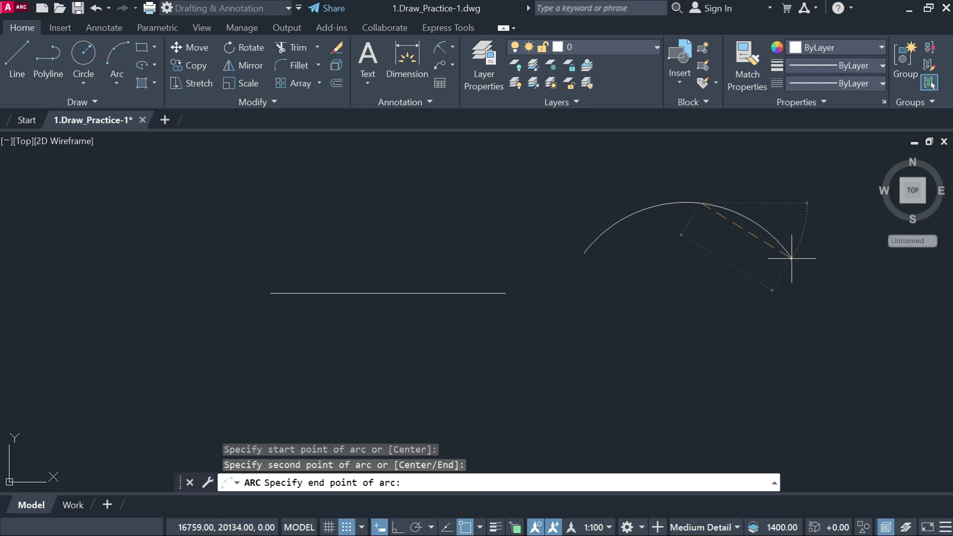
click(792, 258)
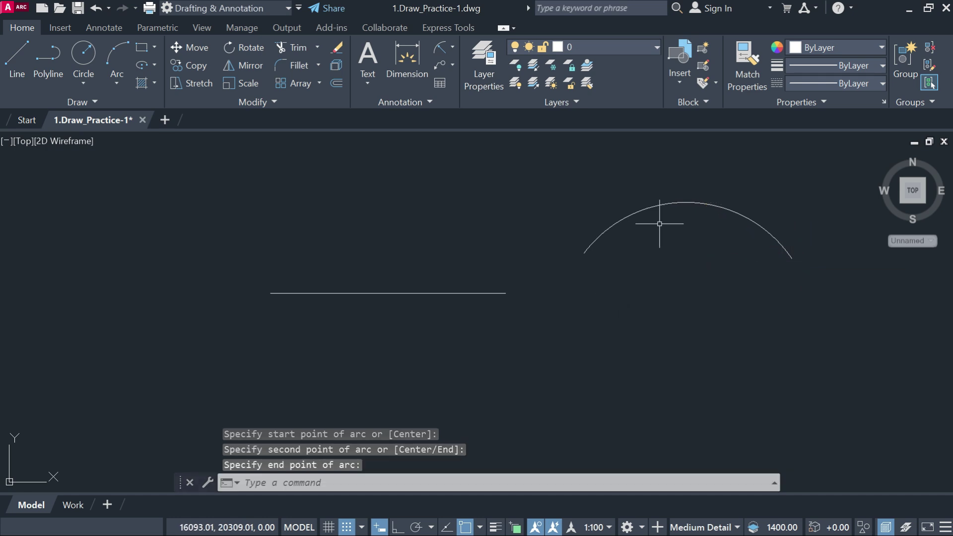
Step: Erase the arc to the right of the horizontal line
click(632, 219)
click(601, 203)
text(e)
key(Return)
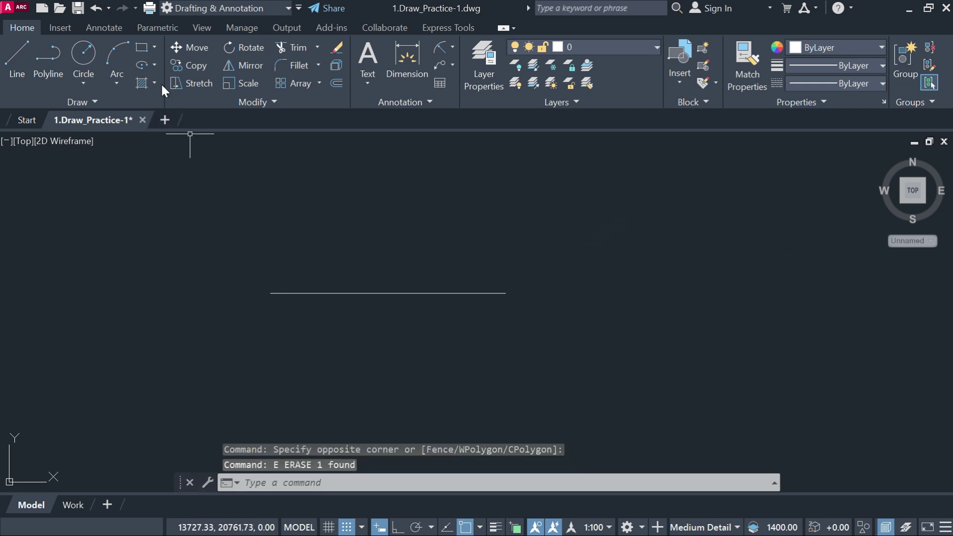
Step: Draw a rectangle from two opposite corners to the right of the horizontal line
click(141, 47)
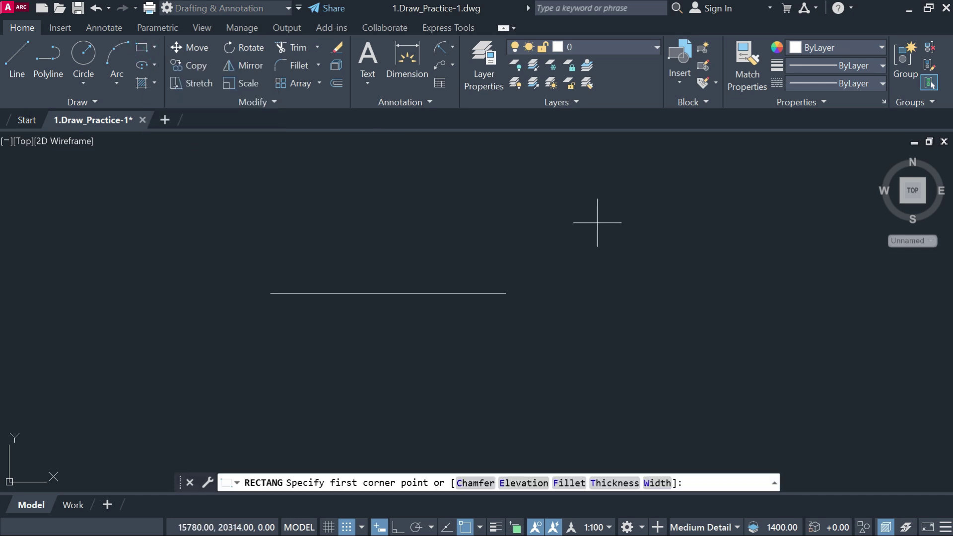
click(597, 222)
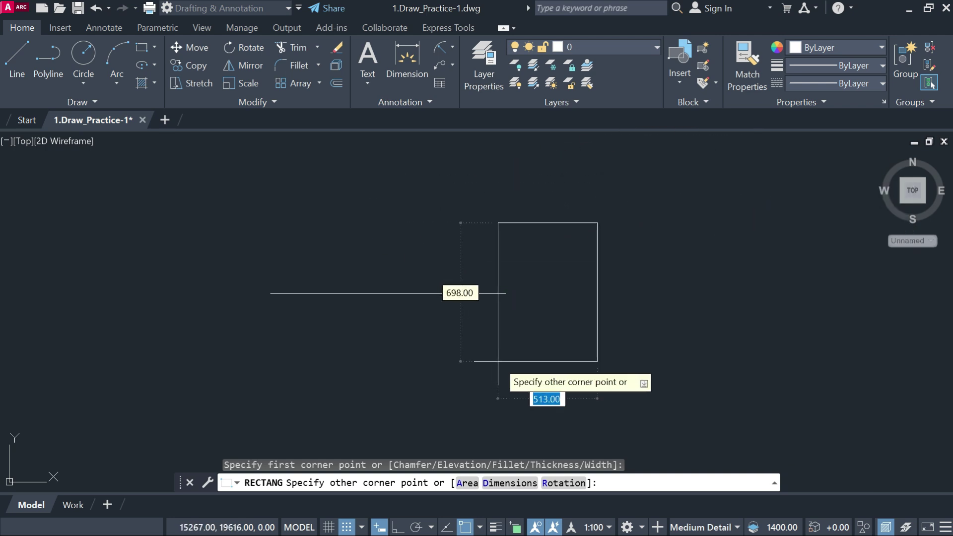
click(731, 318)
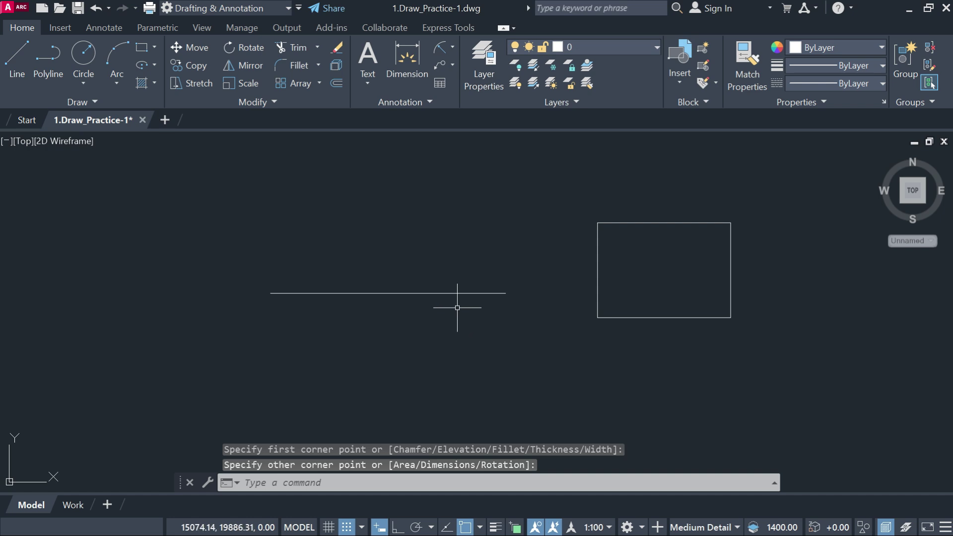
Step: Draw an 8-sided polygon, inscribed in a circle, centred to the left of the horizontal line
click(150, 49)
click(153, 48)
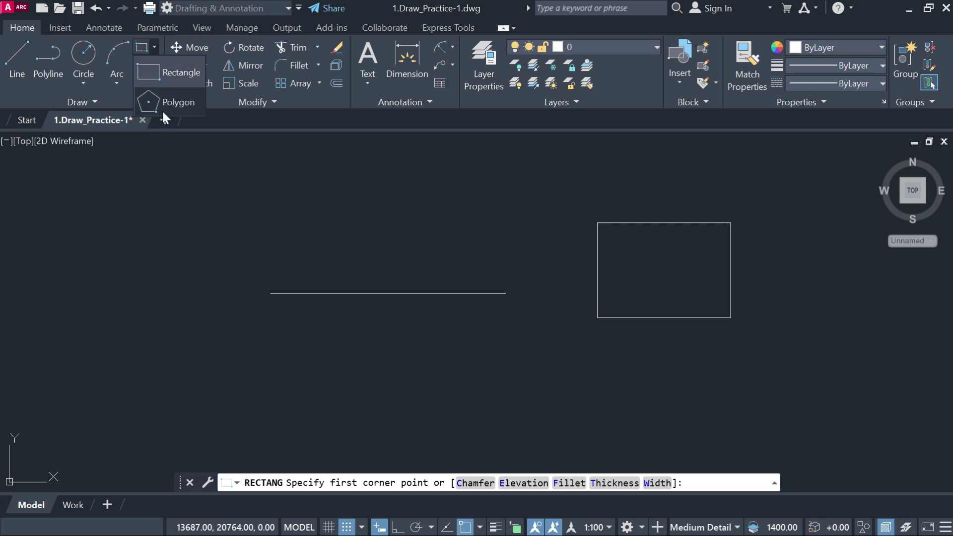
click(149, 104)
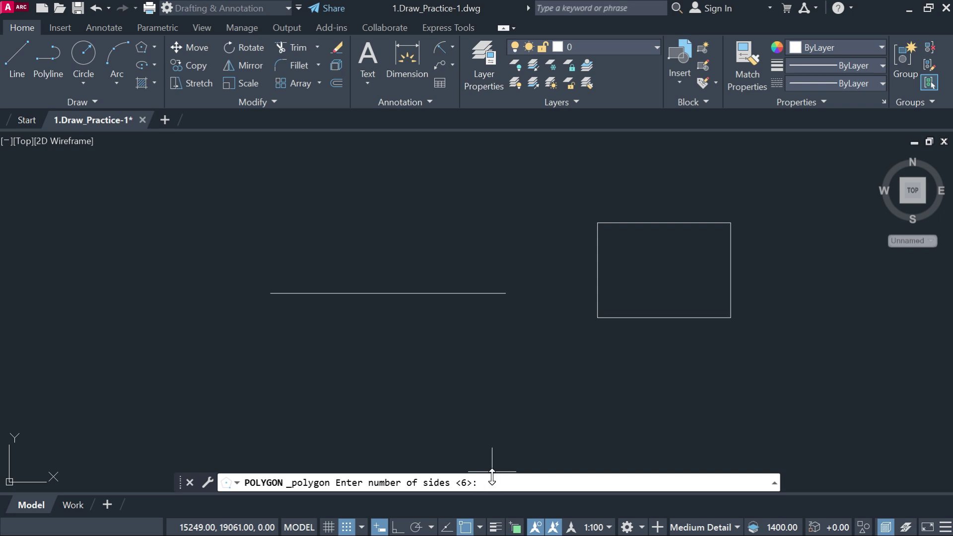
key(Return)
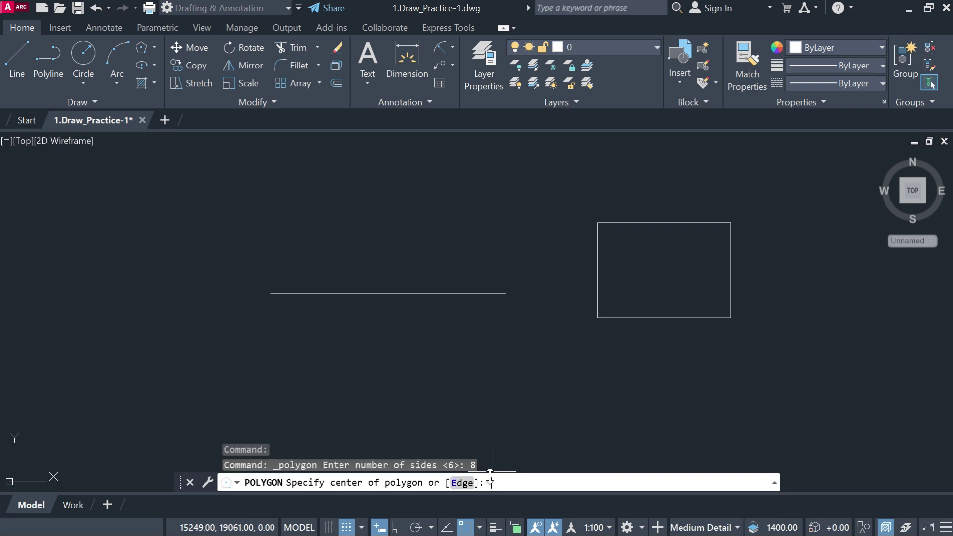
click(145, 258)
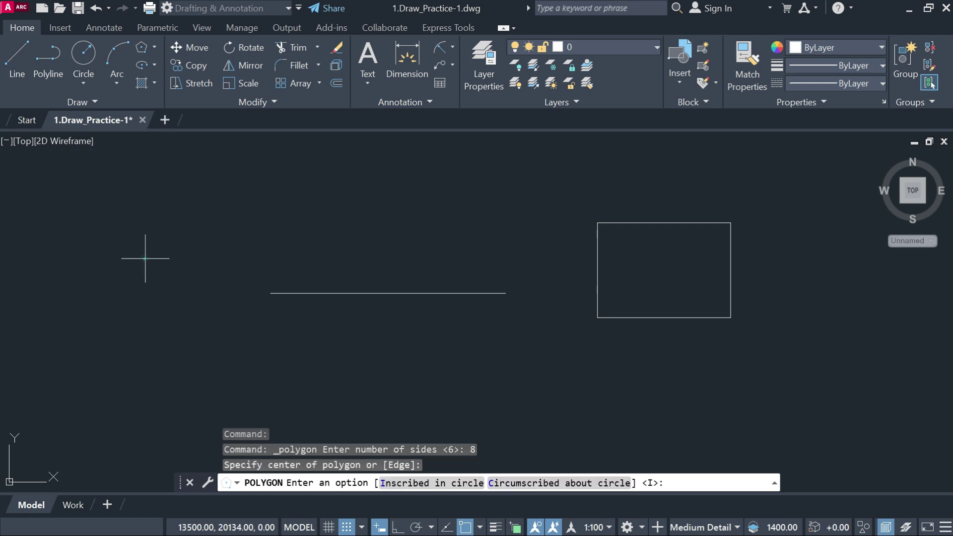
click(393, 376)
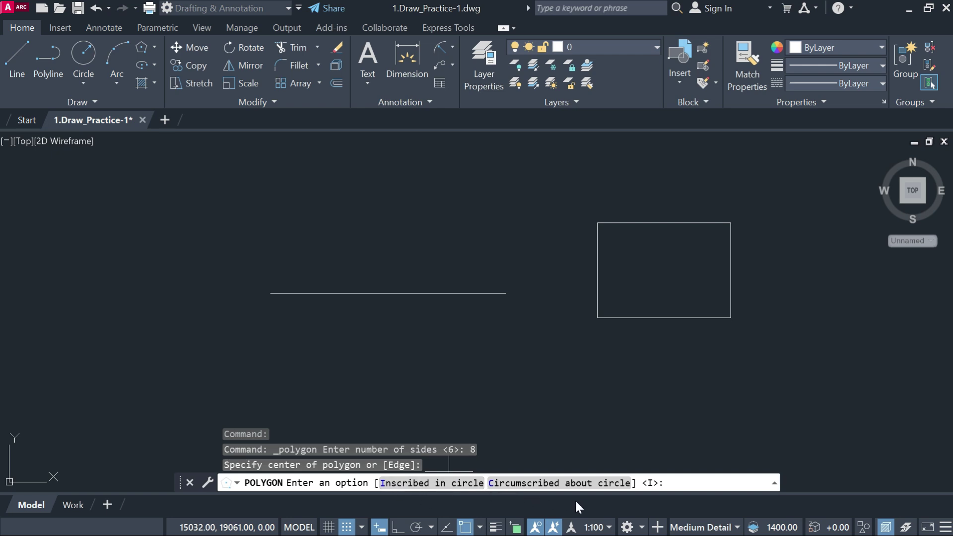
click(447, 489)
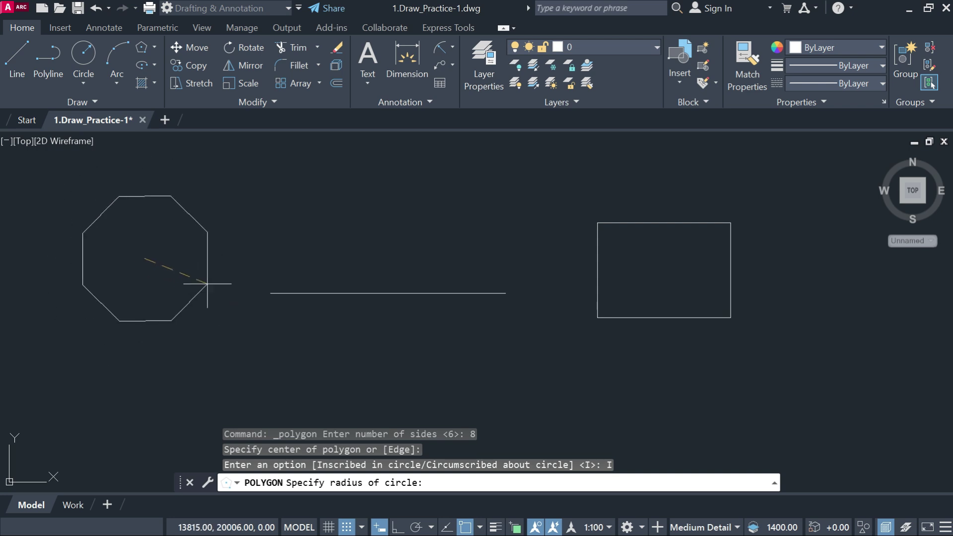
click(190, 273)
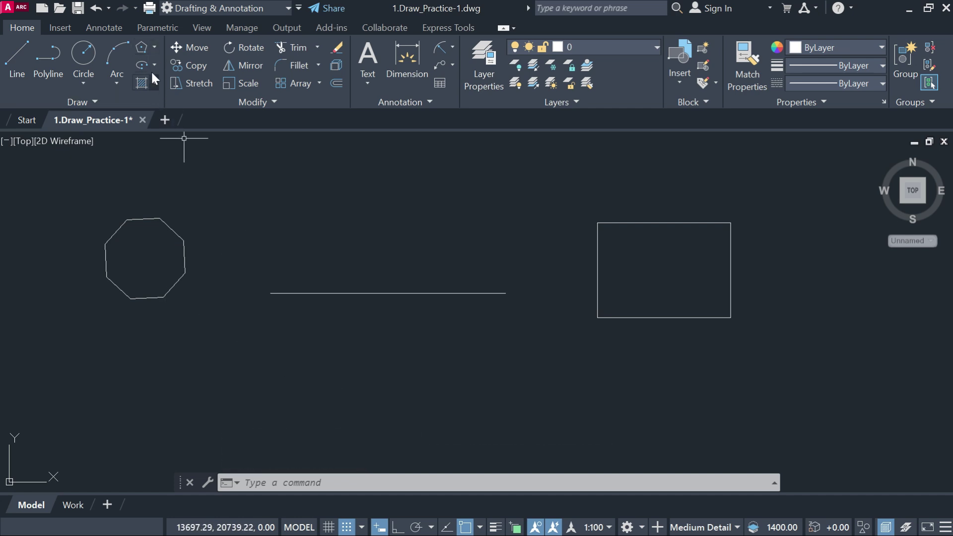
Step: Draw an elliptical arc above the horizontal line, opening downward, by its axis endpoints, second-axis distance, and start and end angles
click(154, 47)
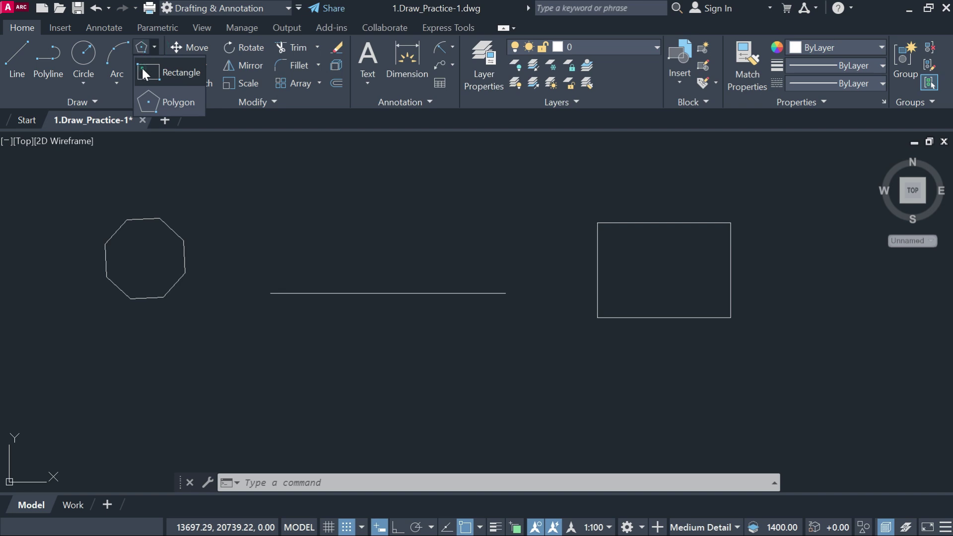
click(141, 66)
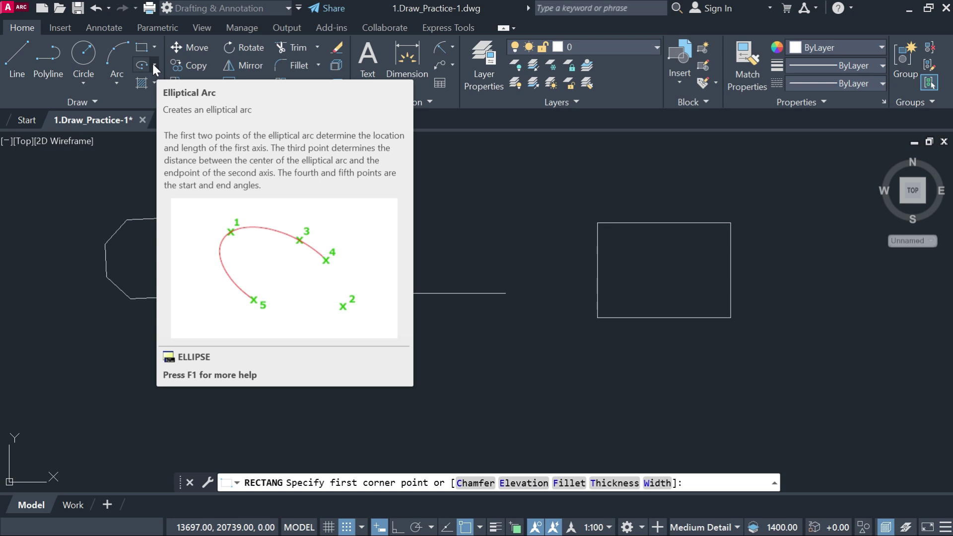
click(142, 65)
click(294, 205)
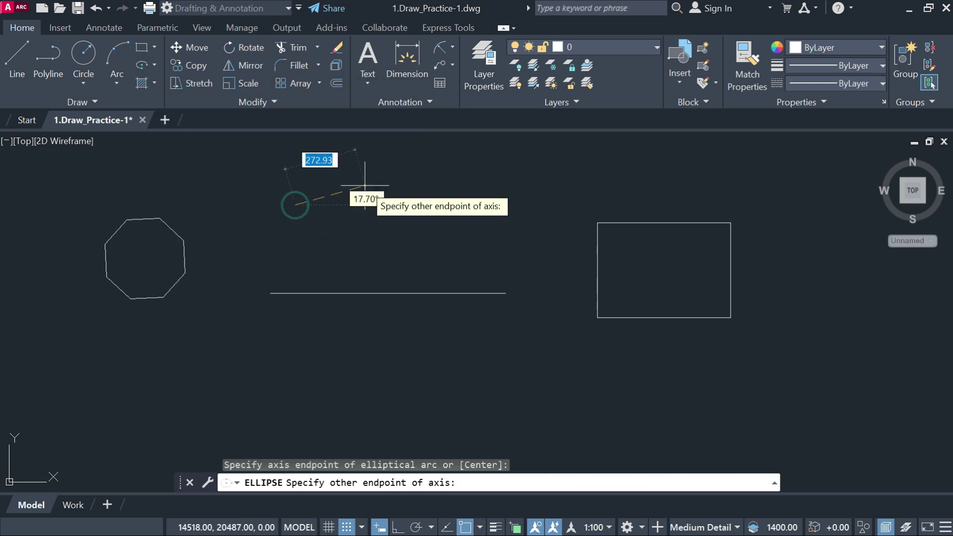
click(402, 179)
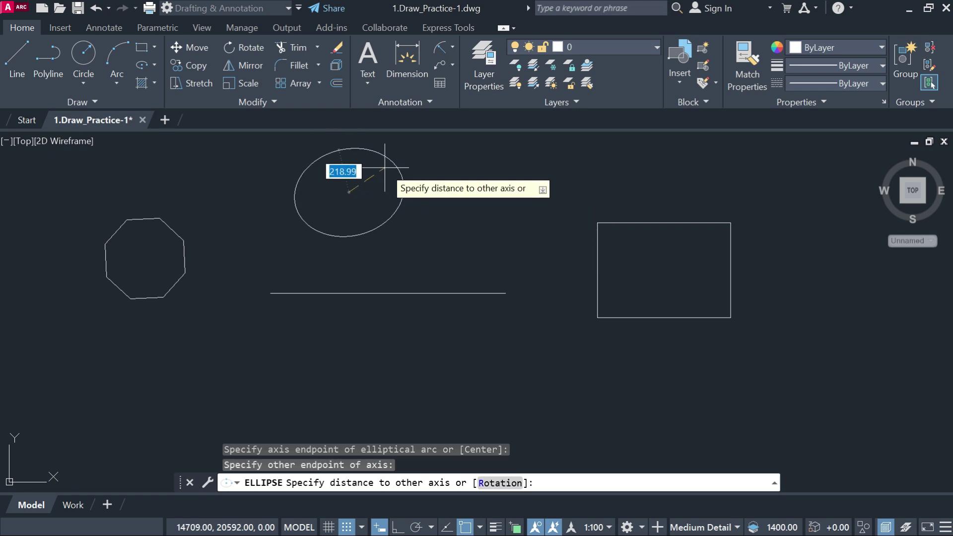
click(412, 232)
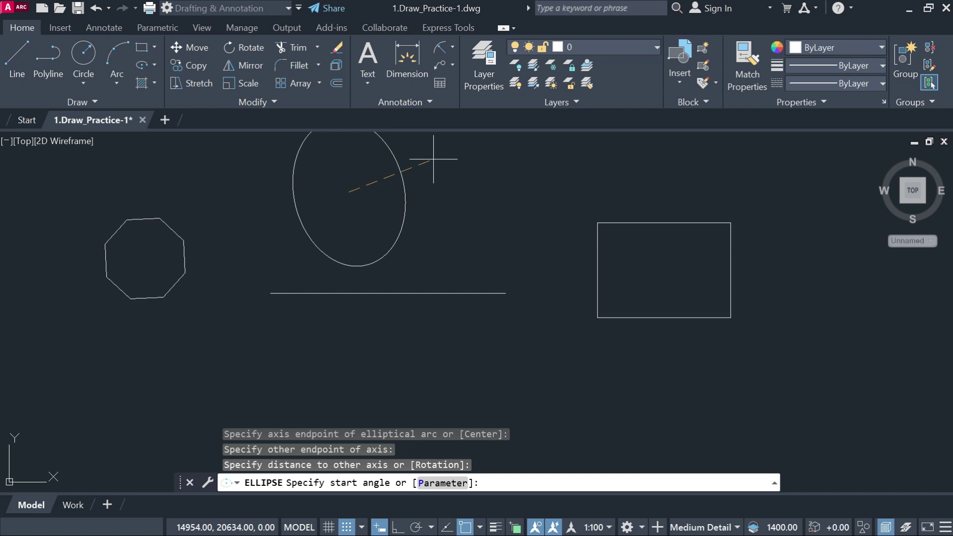
click(434, 160)
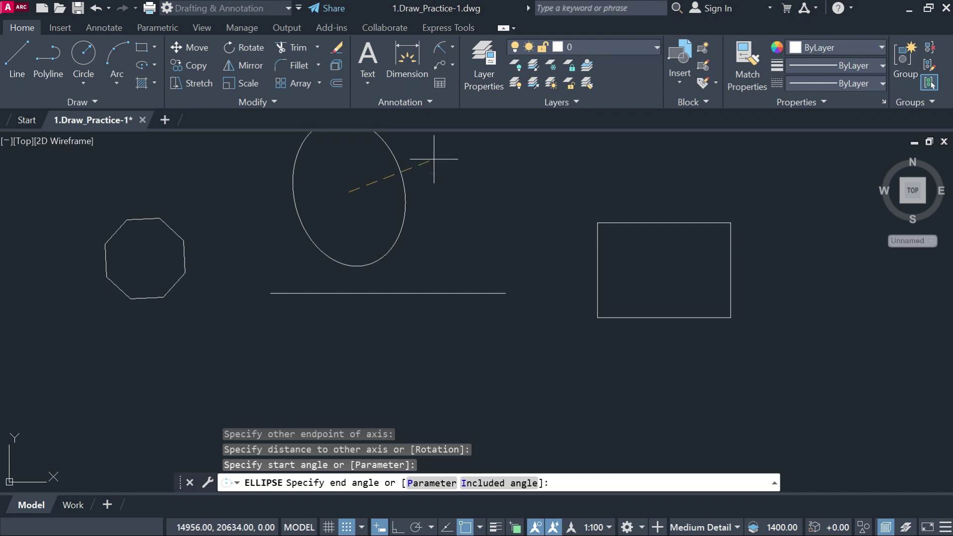
key(Return)
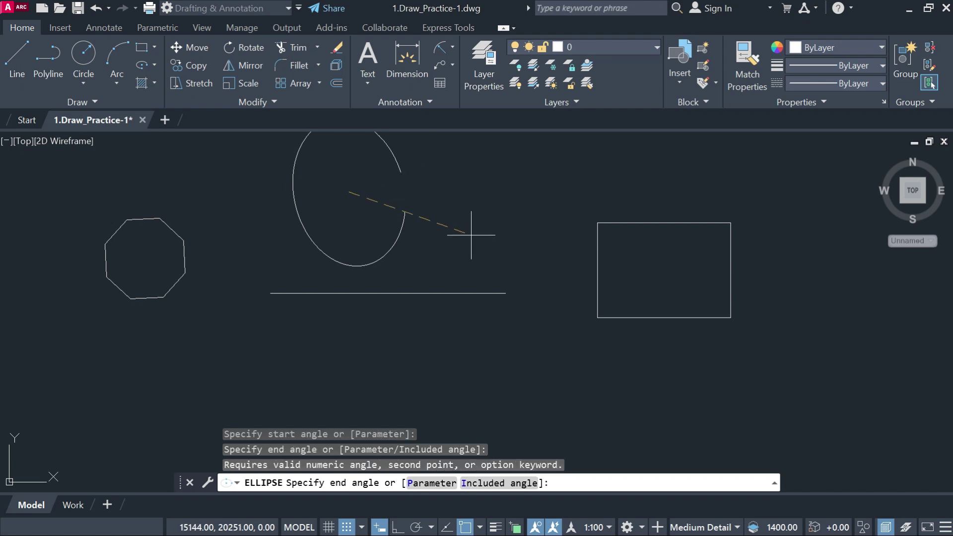
click(268, 226)
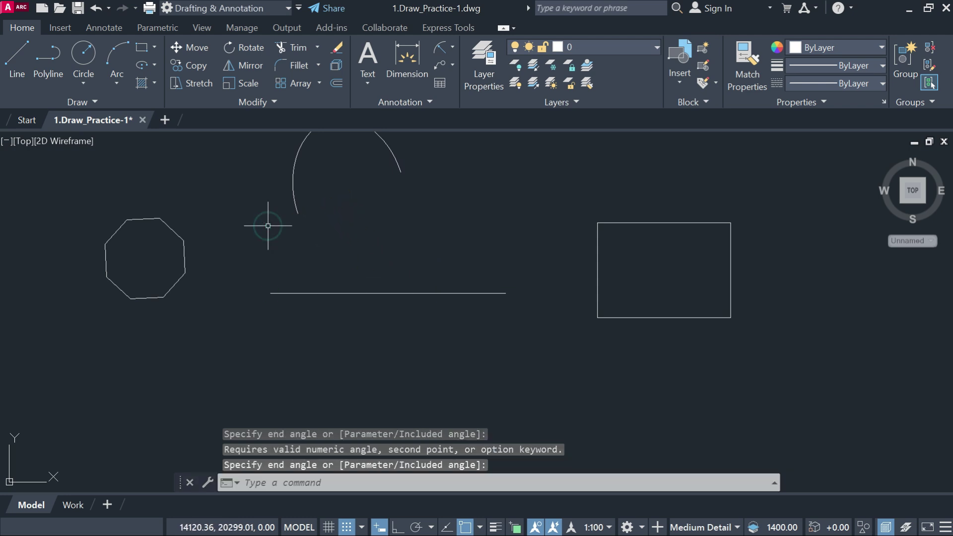
Step: Draw a tilted ellipse above and to the right of the rectangle from two axis endpoints and the distance to the other axis
scroll(322, 239, down, 2)
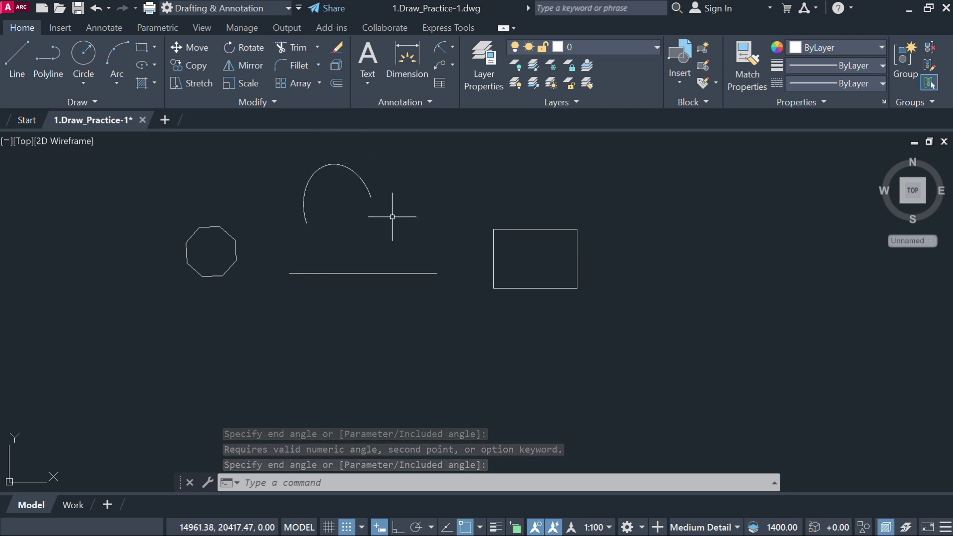
click(155, 65)
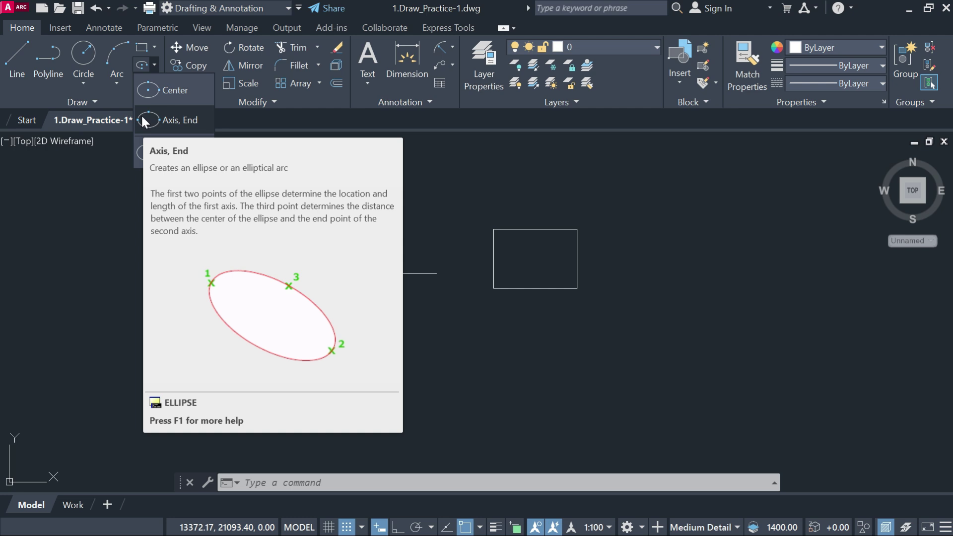
click(144, 119)
click(597, 197)
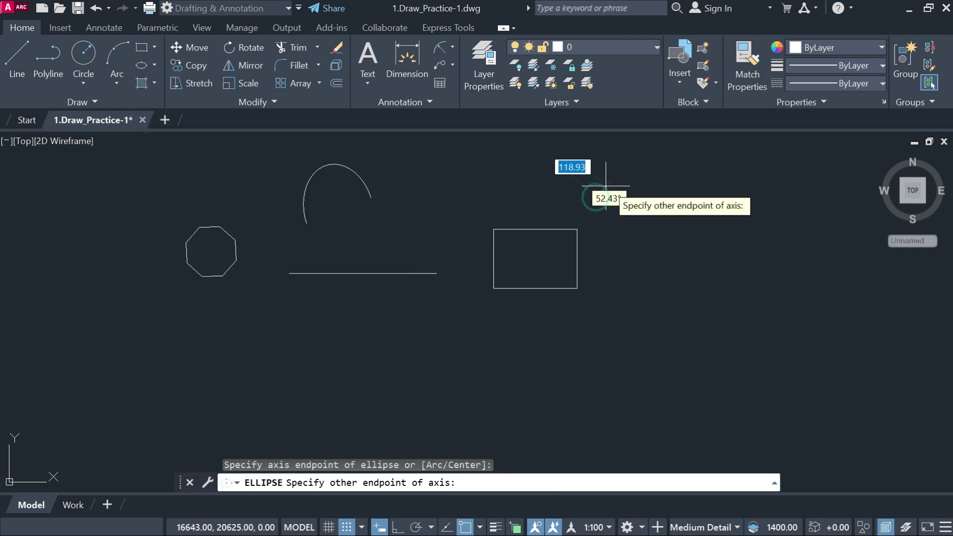
click(660, 168)
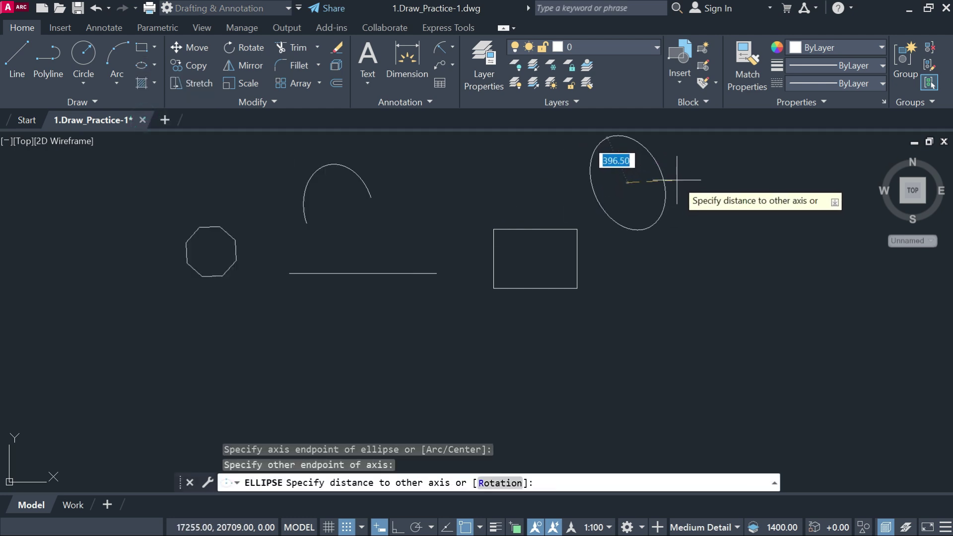
click(676, 180)
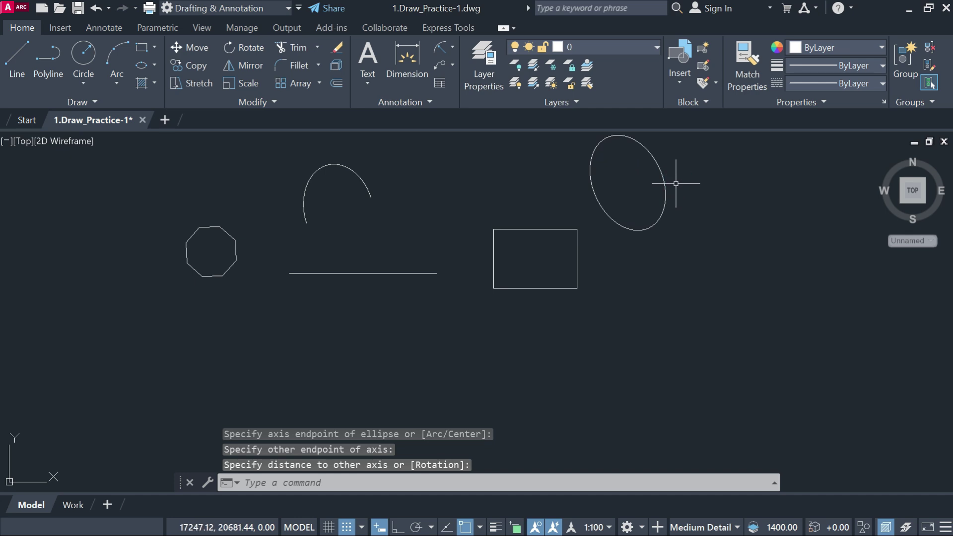
Step: Draw an elliptical arc below and to the right of the rectangle by its axis endpoints, second-axis distance, and start and end angles
click(155, 64)
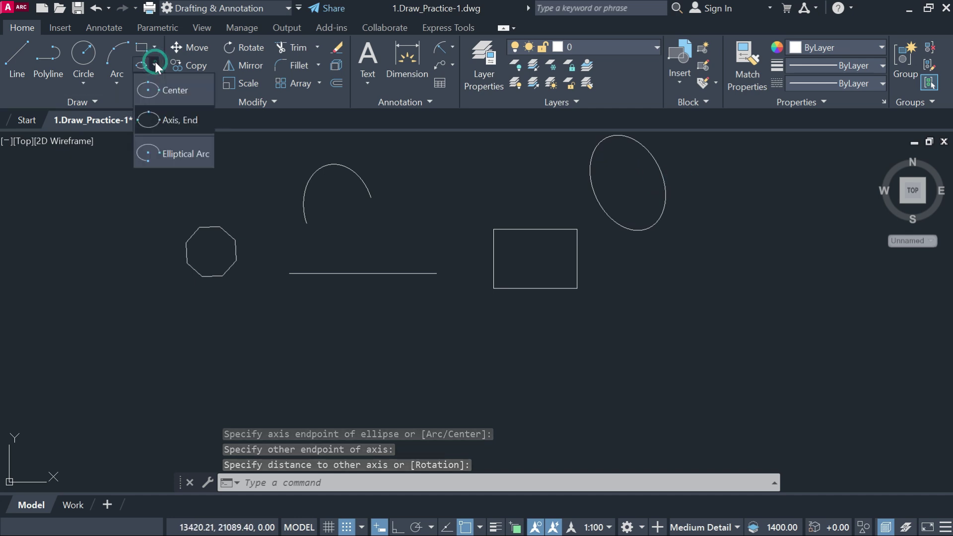
click(172, 157)
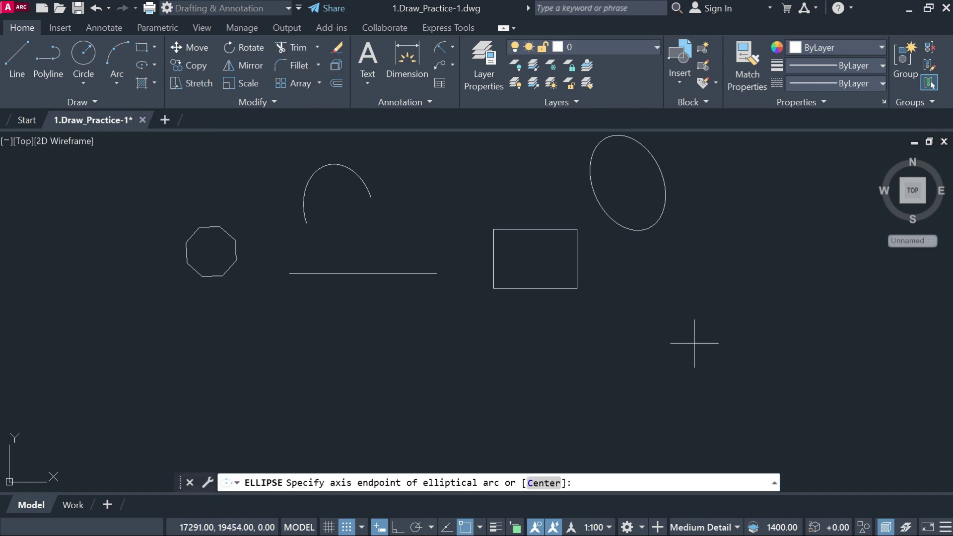
click(664, 337)
click(705, 288)
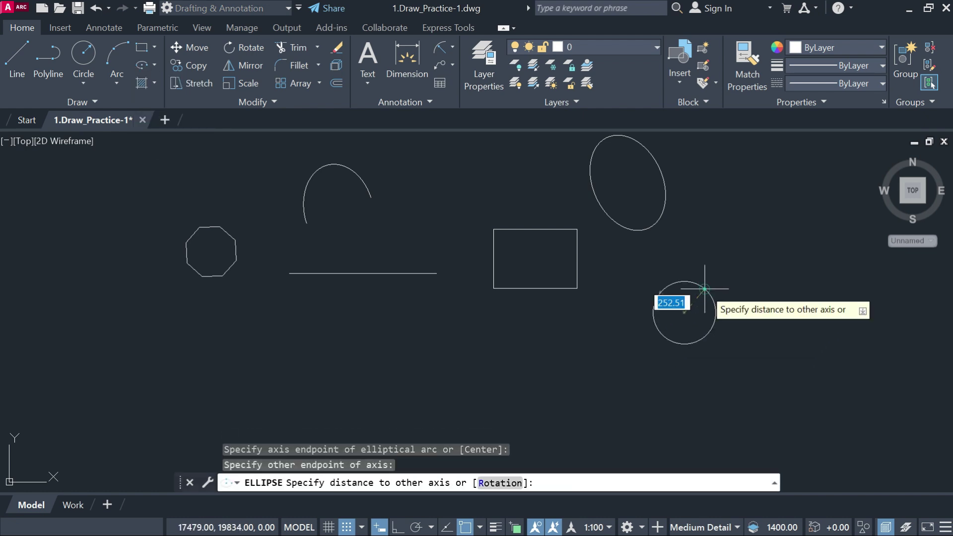
click(736, 288)
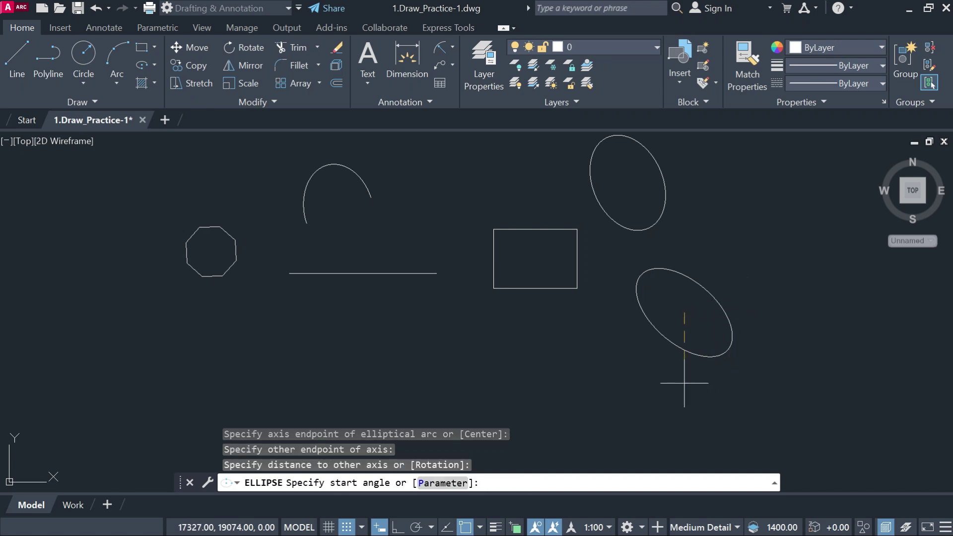
click(647, 364)
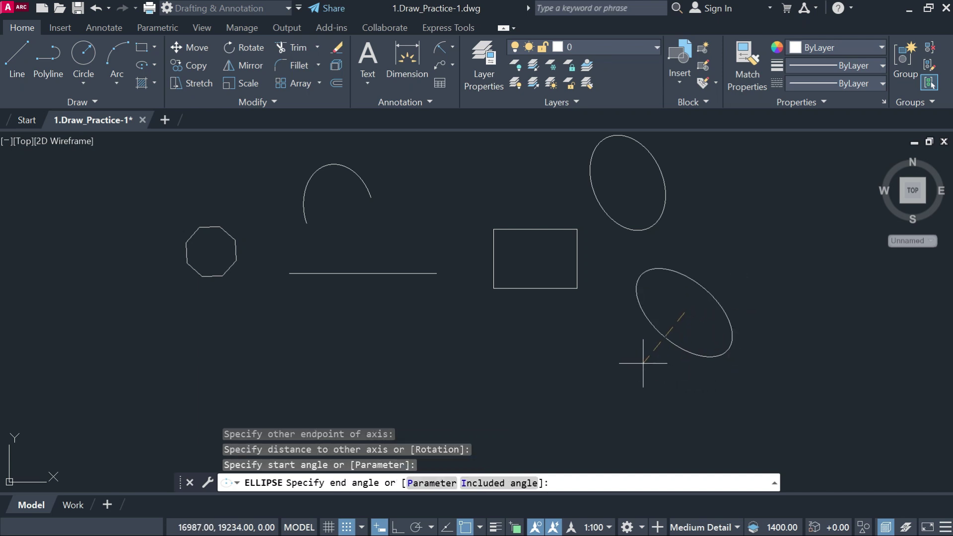
key(Return)
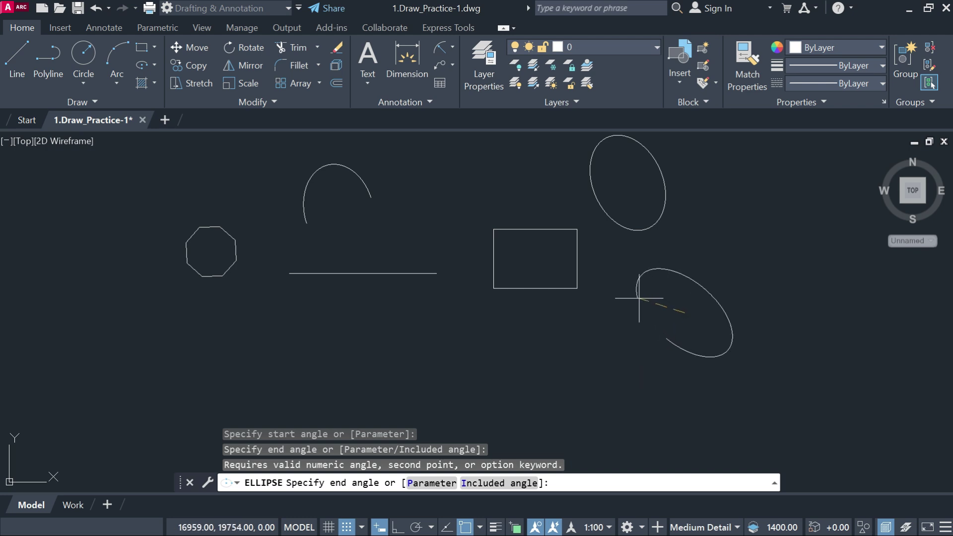
click(623, 276)
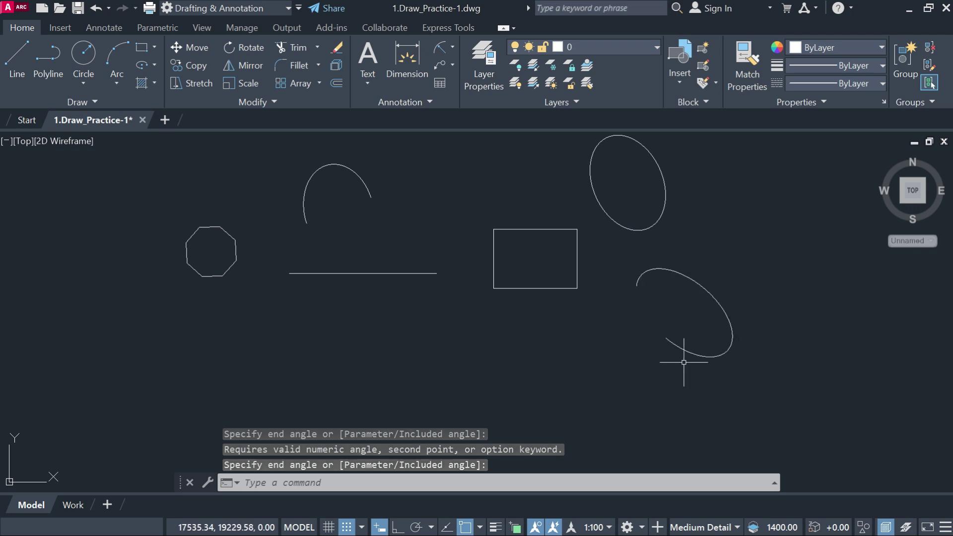
click(154, 67)
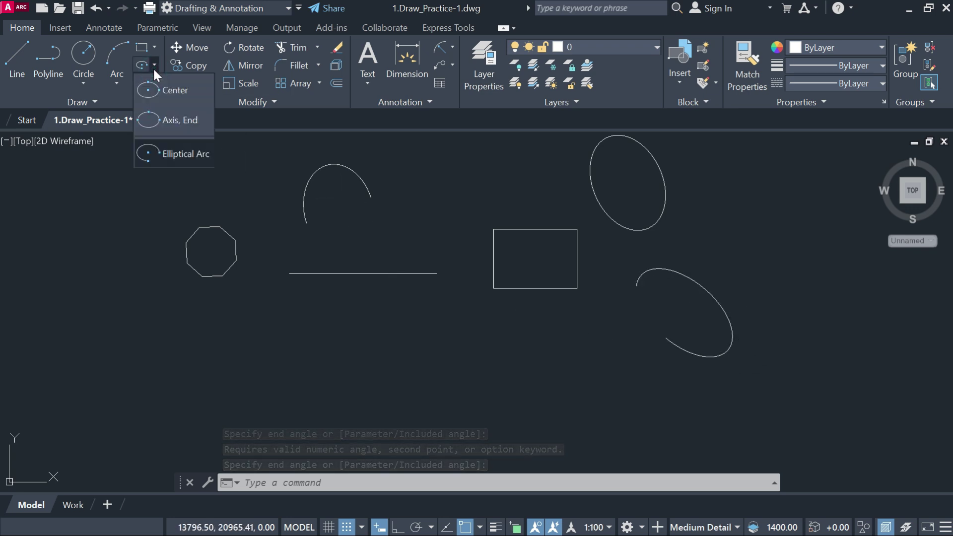
click(154, 65)
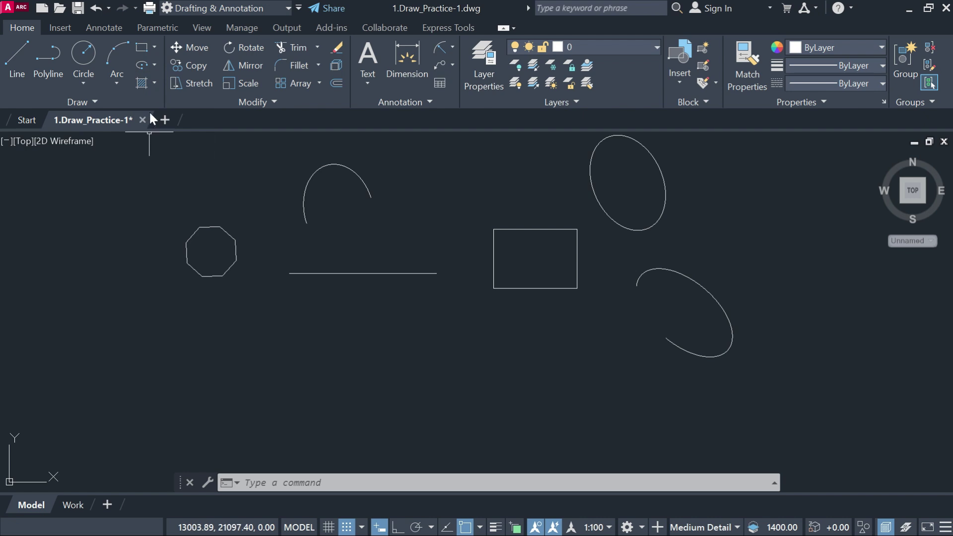
Step: Hatch the interior of the octagon with the ANGLE pattern
click(154, 82)
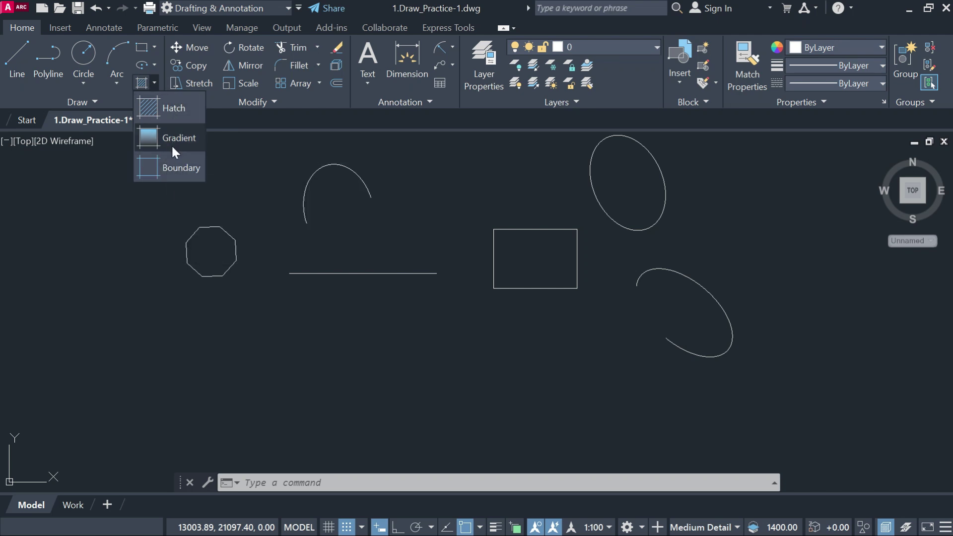
click(151, 108)
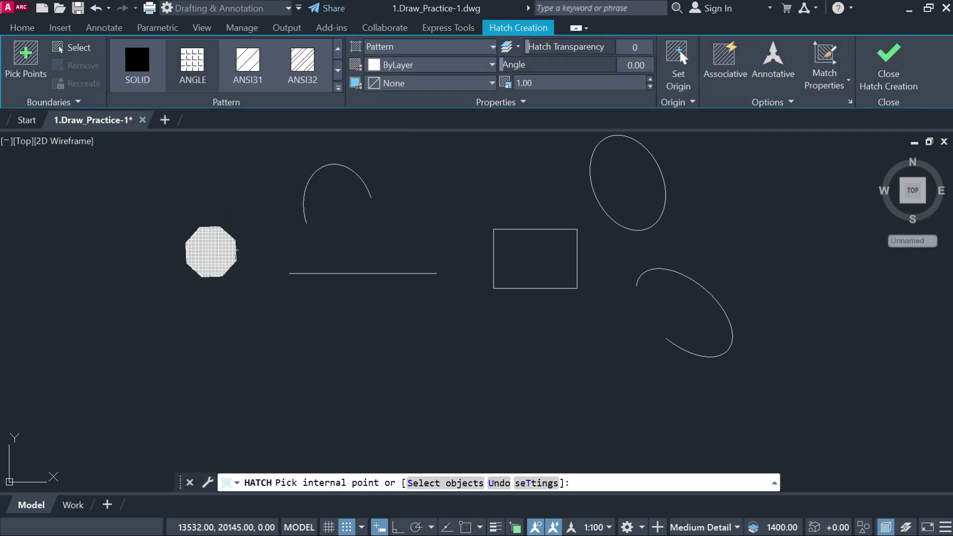
click(212, 251)
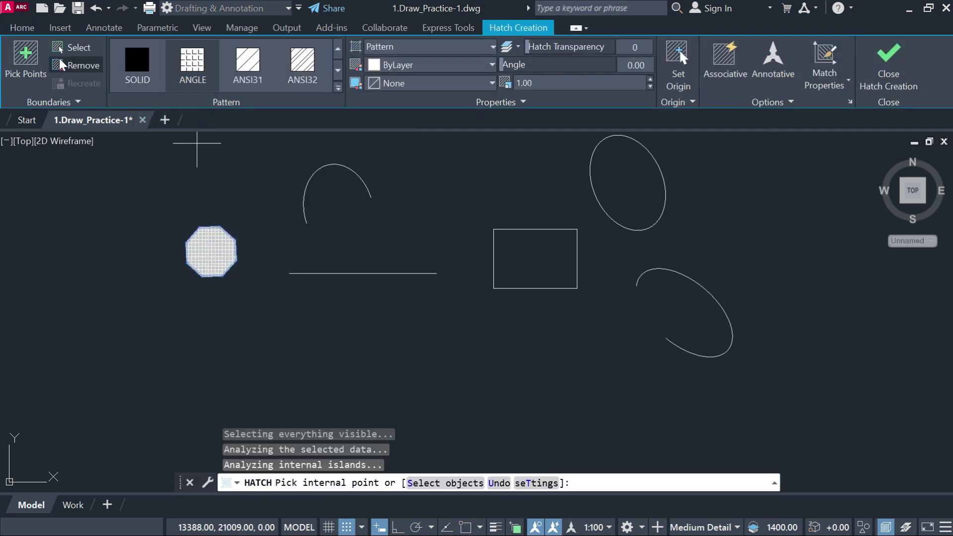
Step: Preview the ANSI32, ANGLE and ANSI31 patterns on the octagon's hatch and browse the full pattern list
click(307, 74)
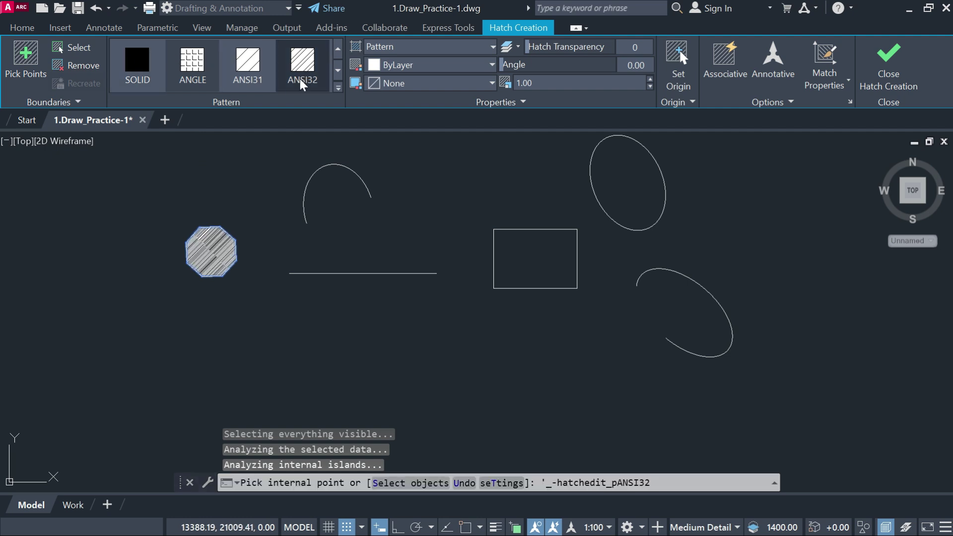
click(196, 65)
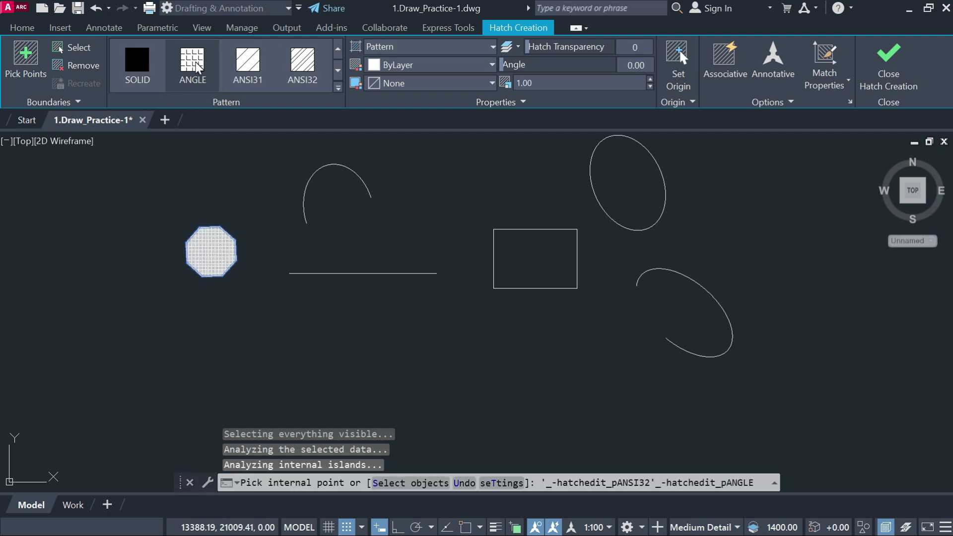
click(248, 65)
click(303, 73)
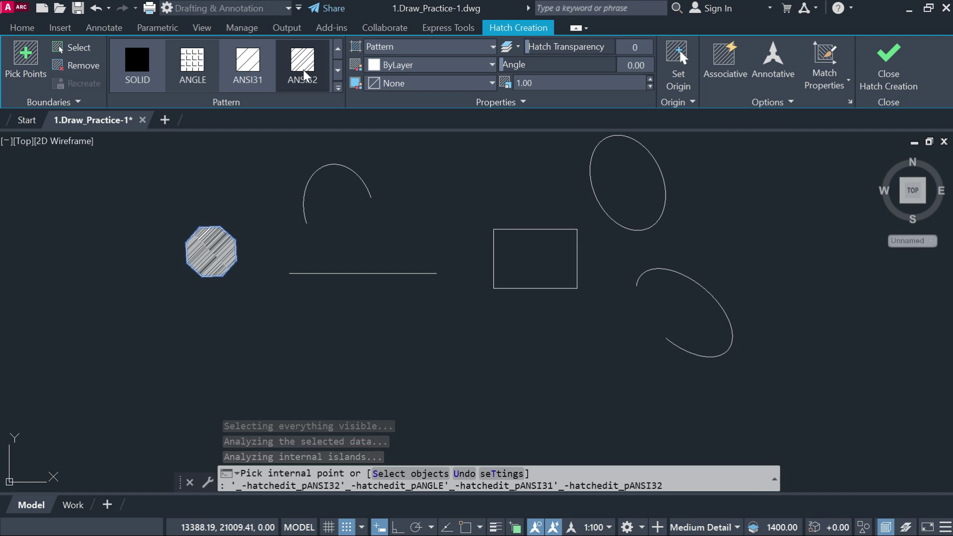
click(338, 89)
scroll(228, 215, down, 5)
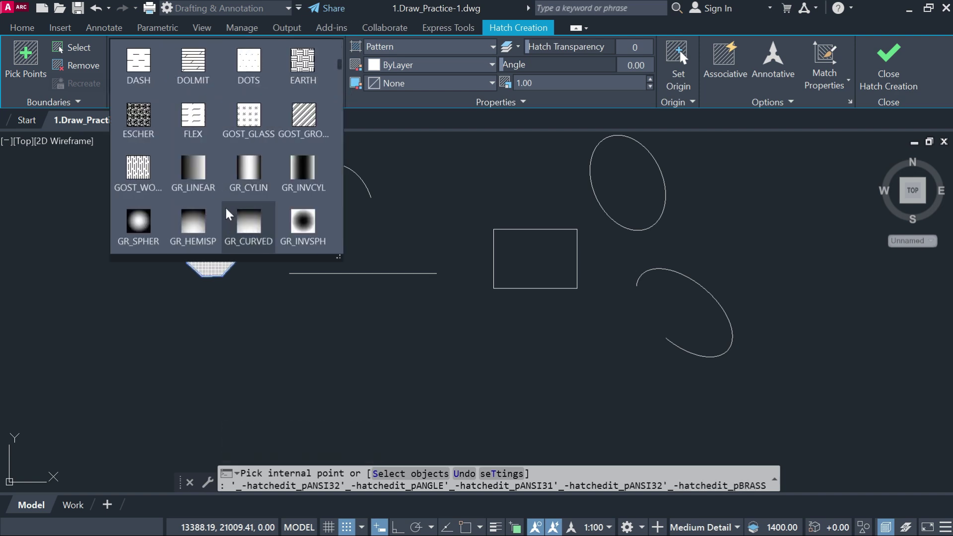
scroll(228, 211, down, 5)
scroll(193, 100, up, 4)
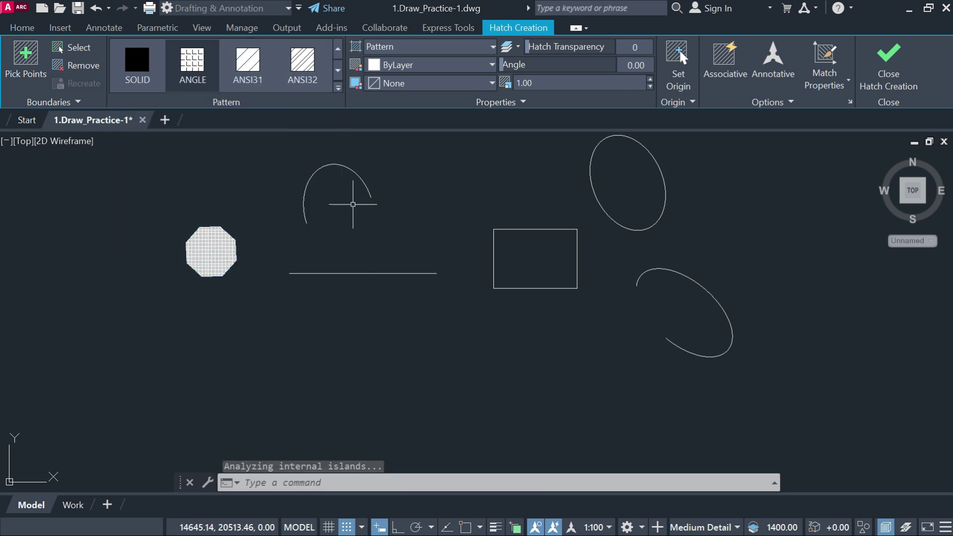
key(Escape)
Step: Fill the closed ellipse with a blue-to-yellow GR_LINEAR gradient
click(154, 82)
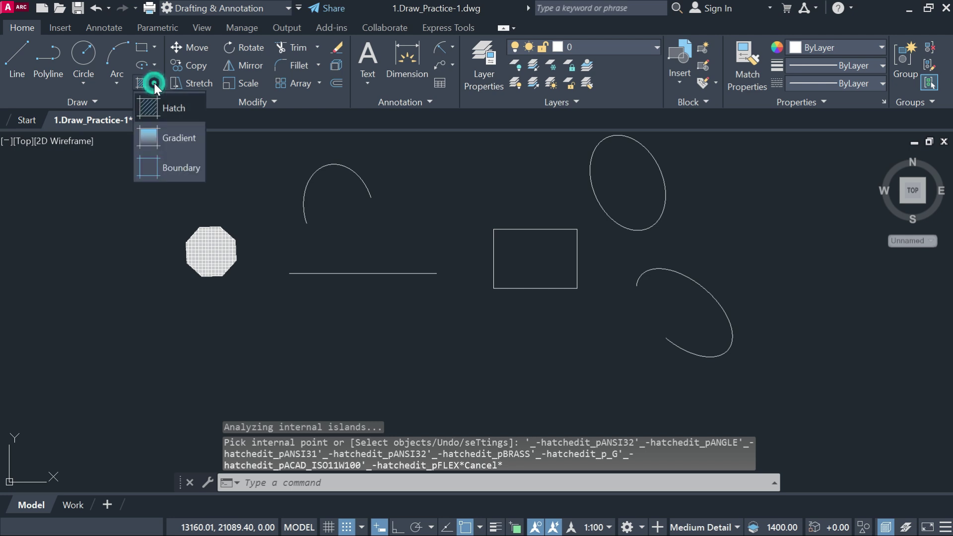
click(185, 139)
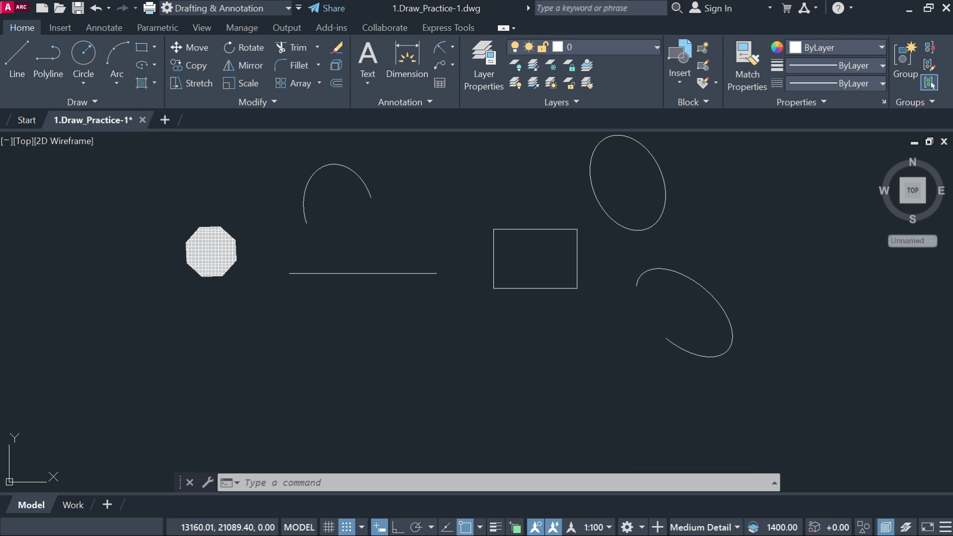
click(628, 193)
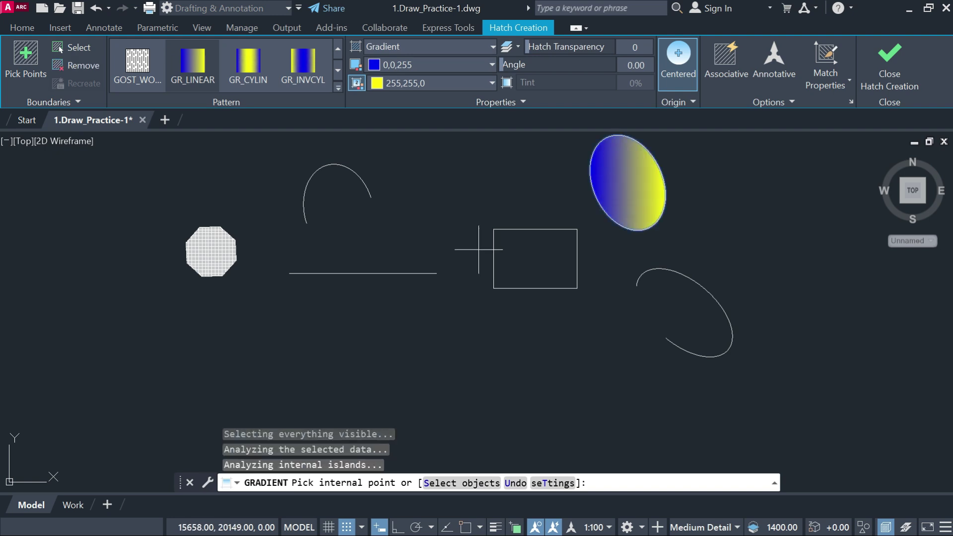
key(Return)
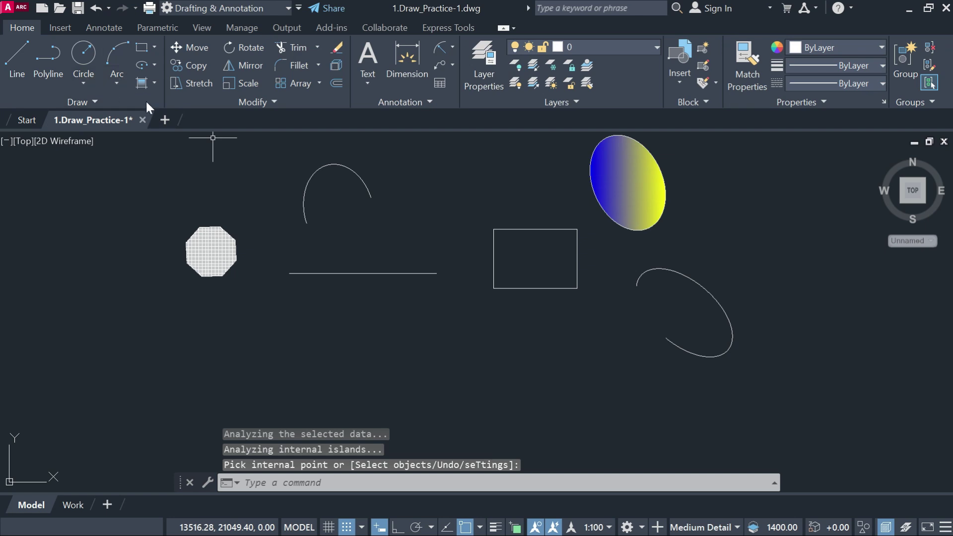
Step: Create a polyline boundary from an internal point of the rectangle, with island detection on
click(152, 83)
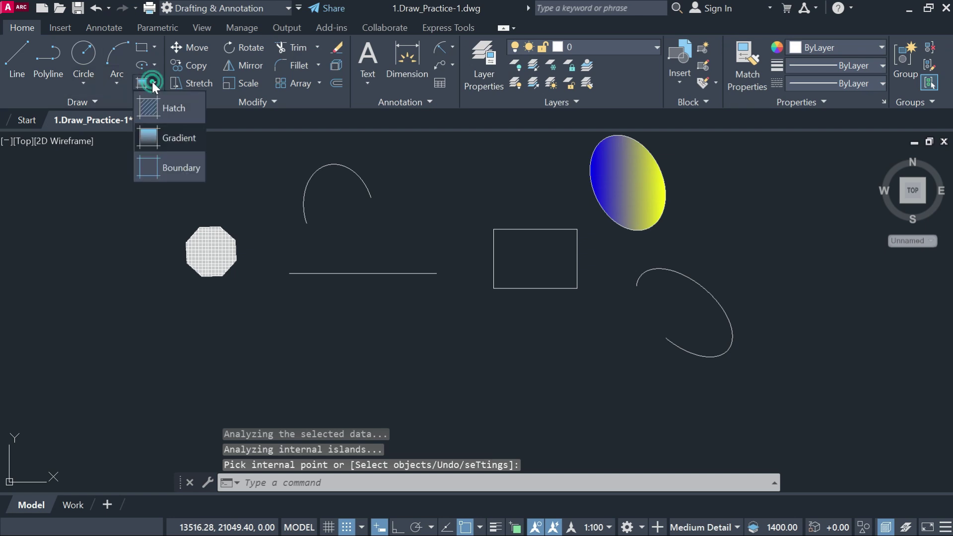
click(151, 167)
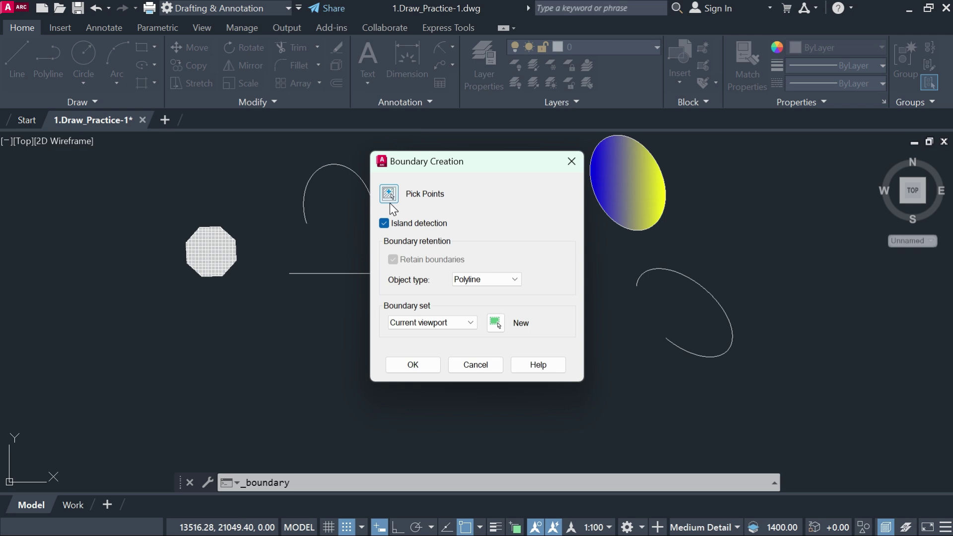
click(389, 193)
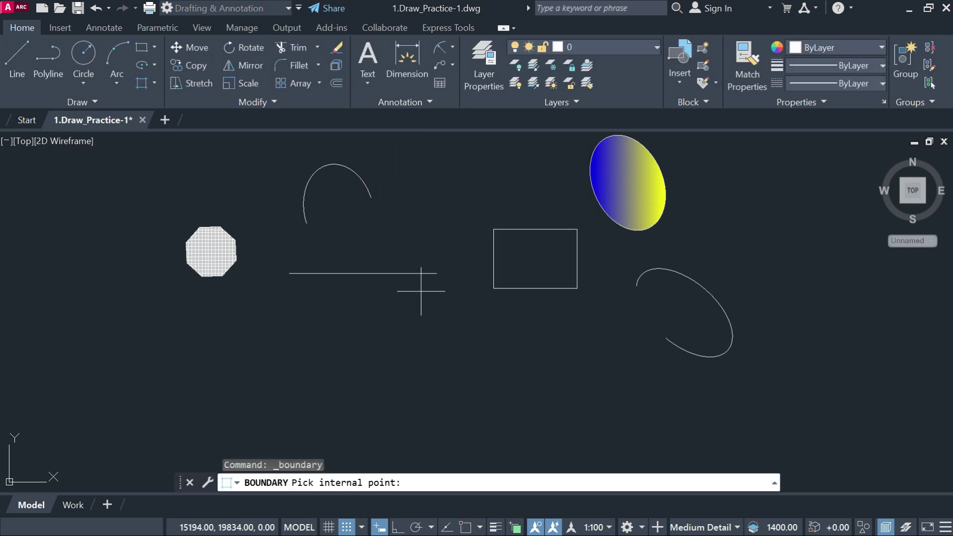
click(534, 258)
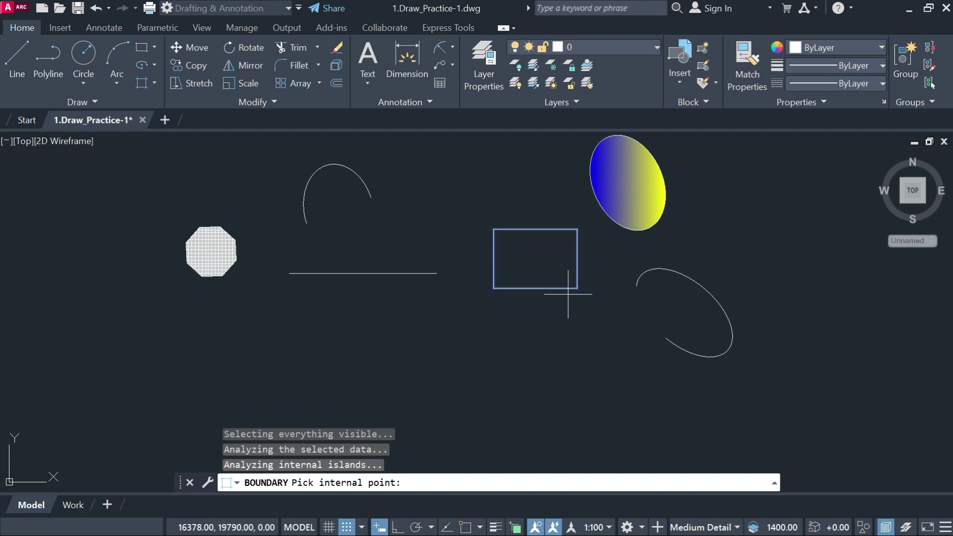
key(Return)
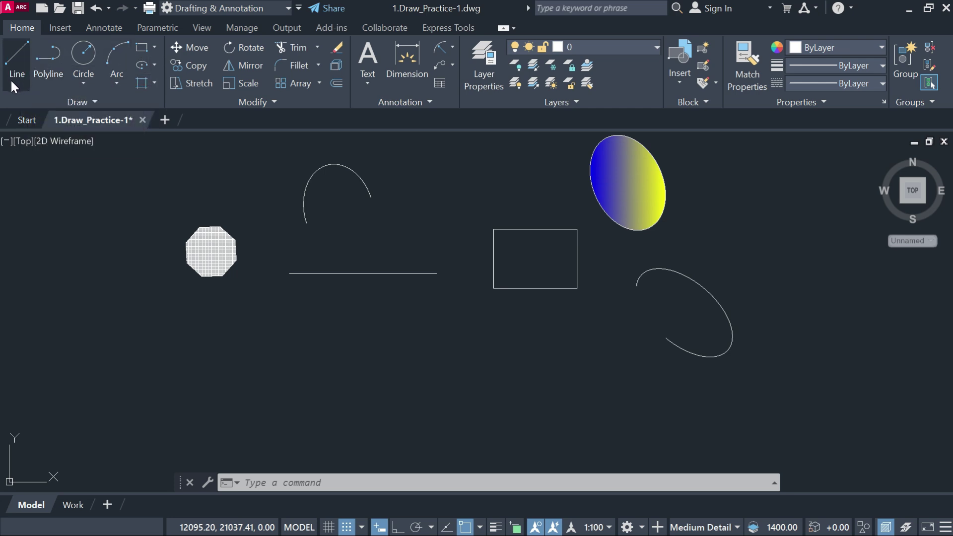
click(95, 101)
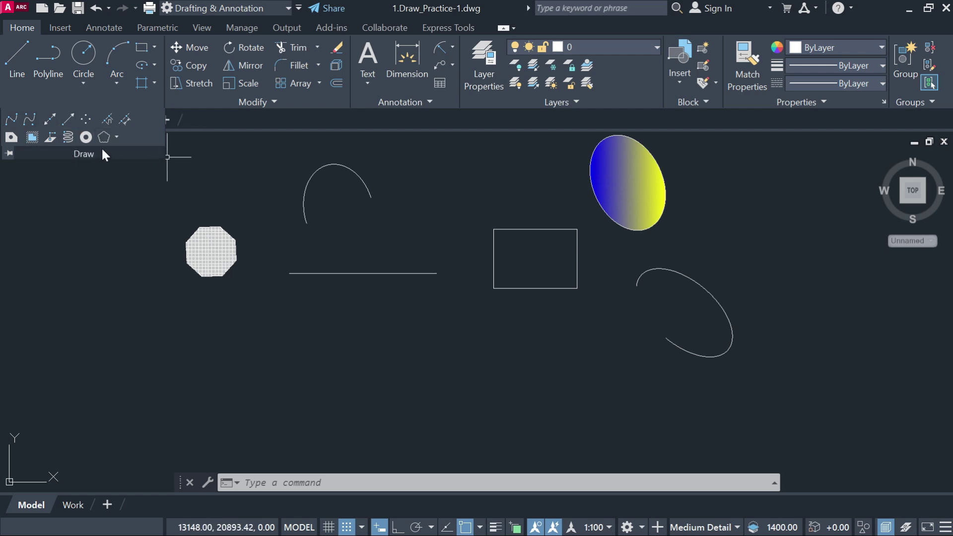
key(Escape)
Step: Select all the practice objects with a crossing window and erase them
scroll(409, 342, down, 2)
click(753, 381)
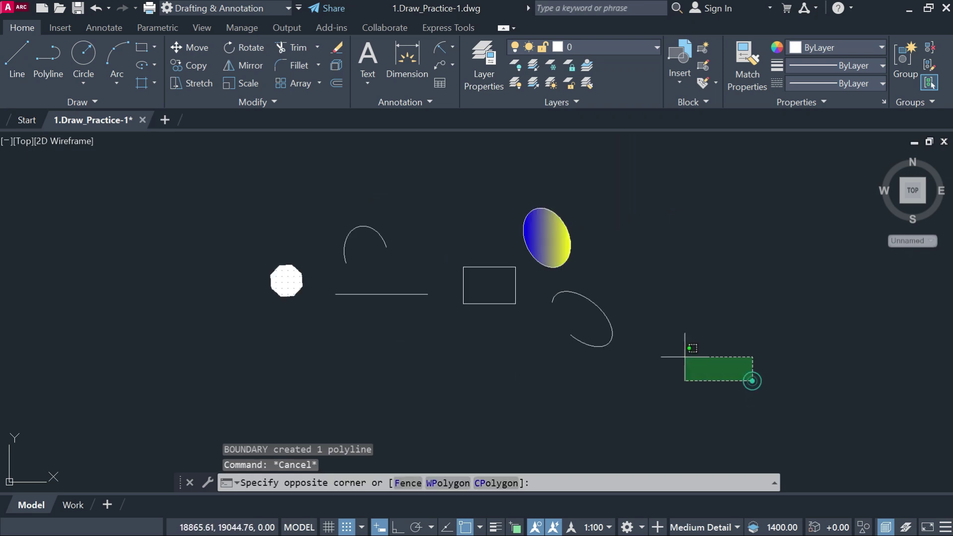
click(253, 197)
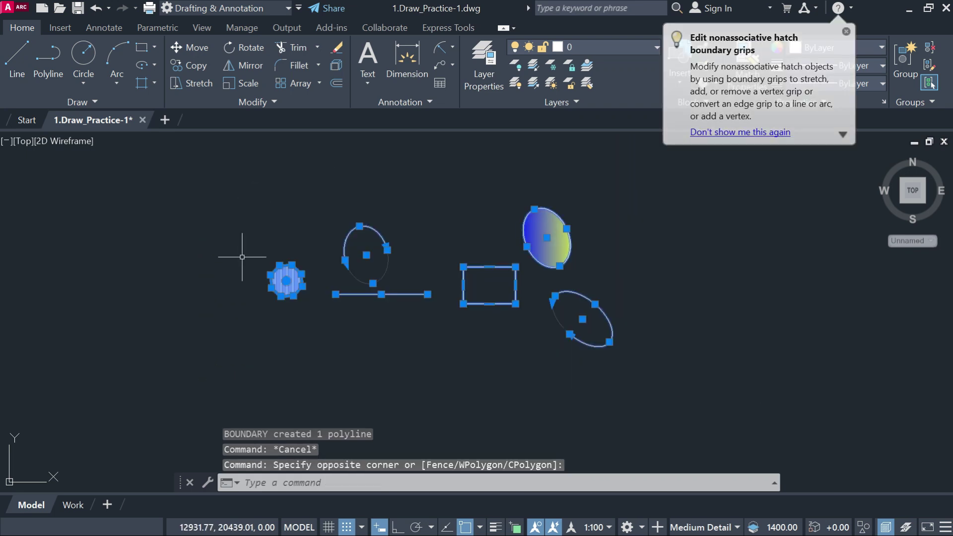
text(e)
key(Return)
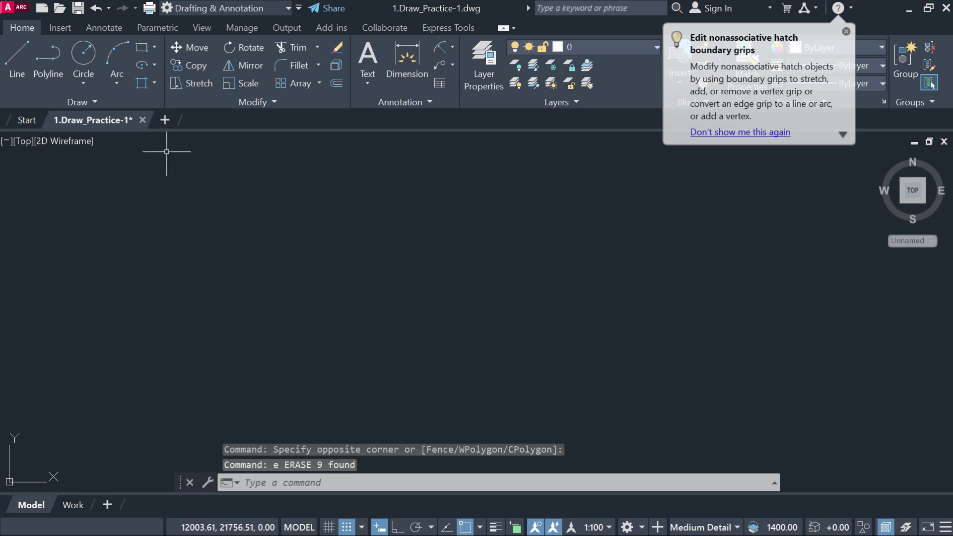
Step: Draw a wavy open spline with Spline Fit through five points across the middle of the drawing area
click(94, 101)
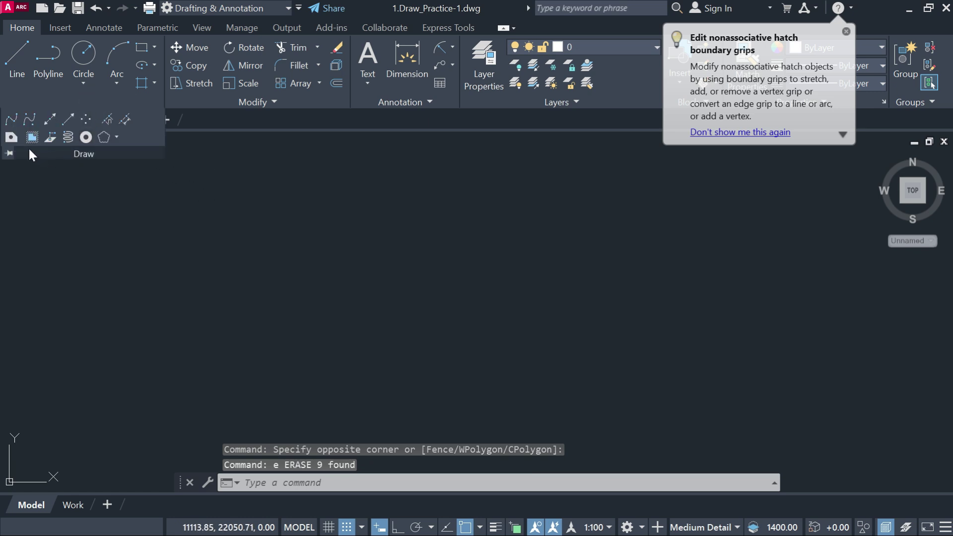
click(11, 121)
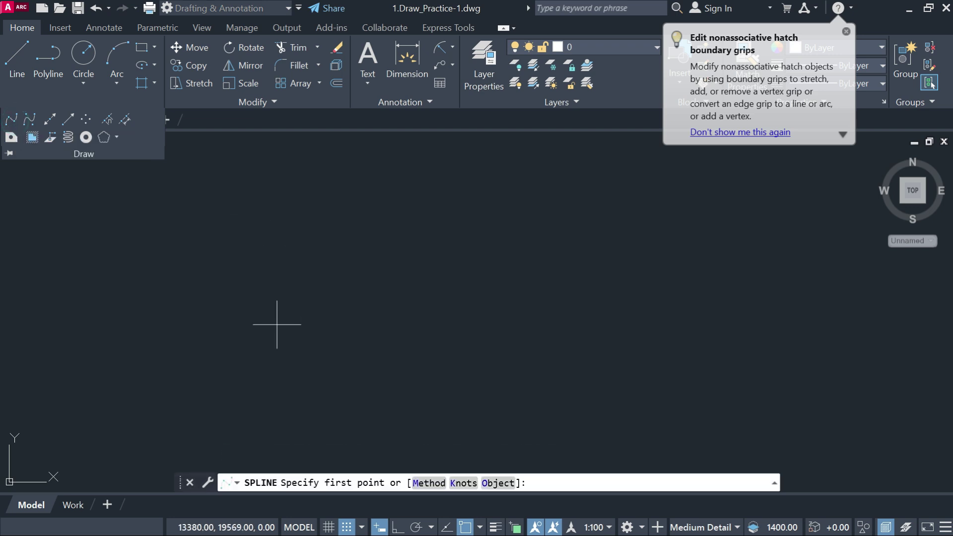
click(263, 302)
click(403, 235)
click(670, 326)
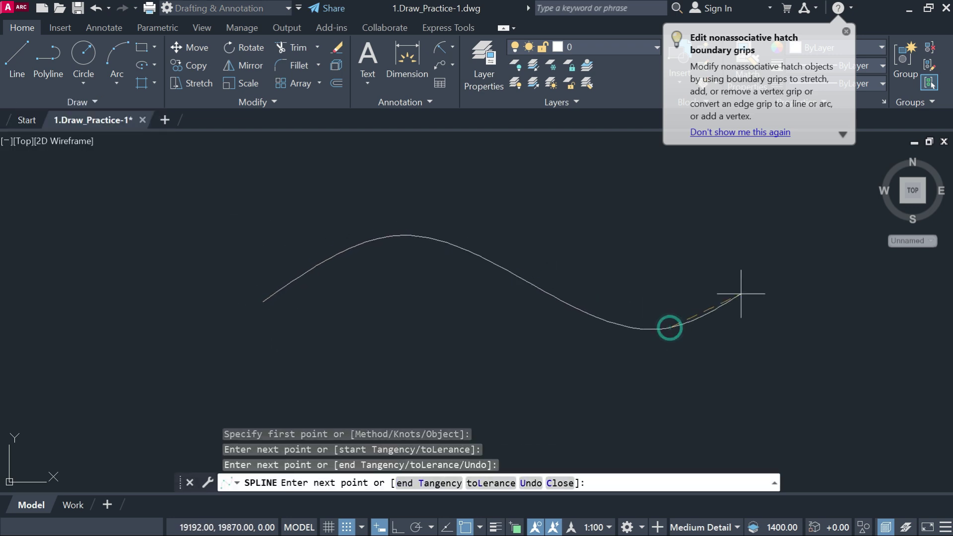
click(793, 268)
click(861, 309)
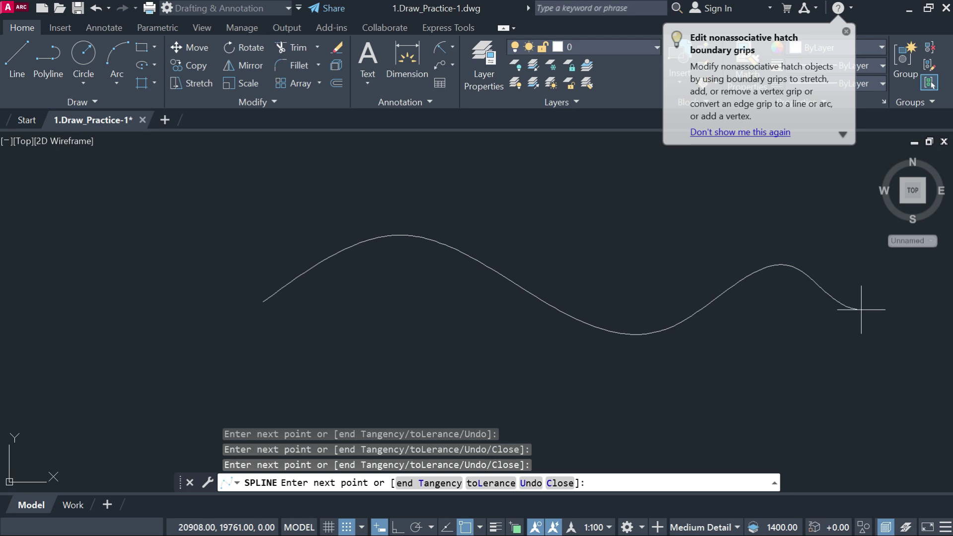
key(Return)
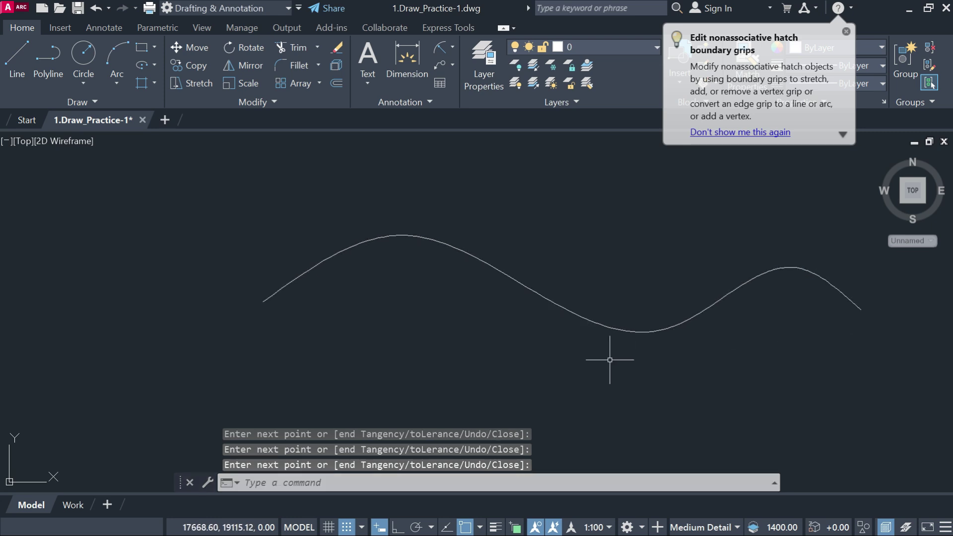
Step: Draw an open Spline CV with six control vertices, curving around the start of the fit spline and running above it
click(94, 101)
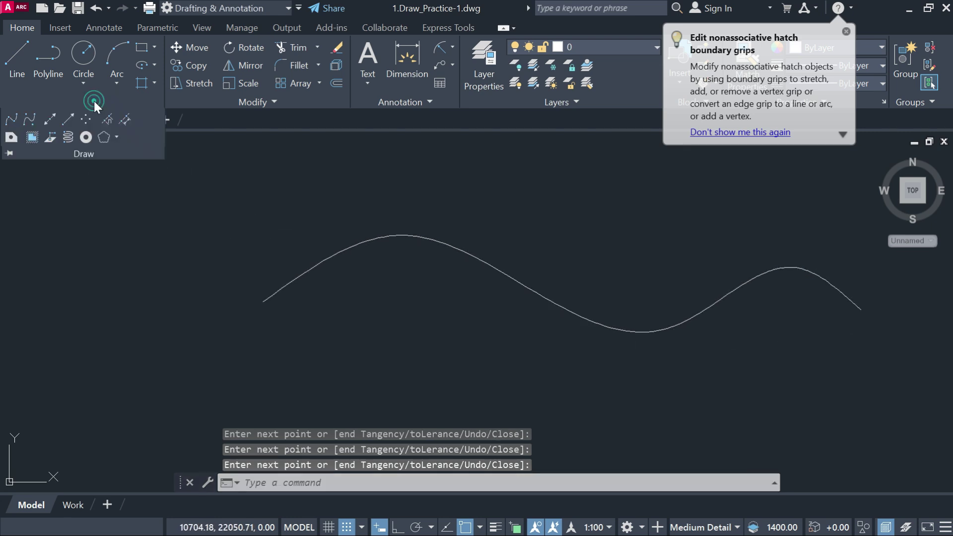
click(29, 120)
click(268, 388)
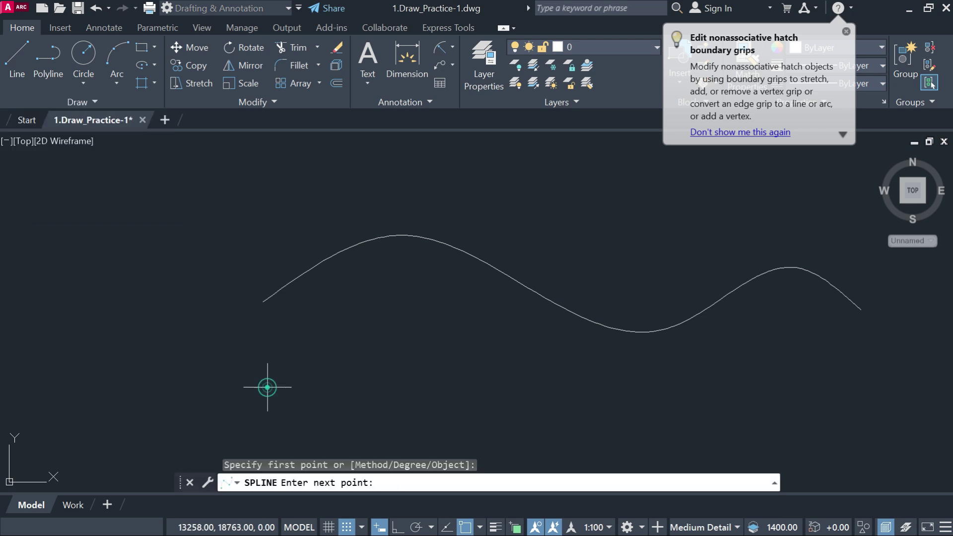
click(123, 296)
click(209, 219)
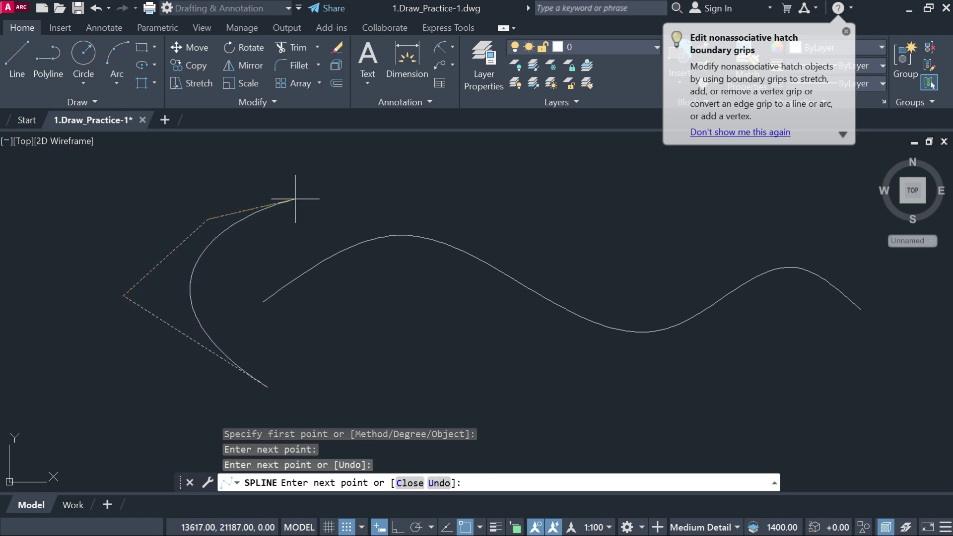
click(426, 187)
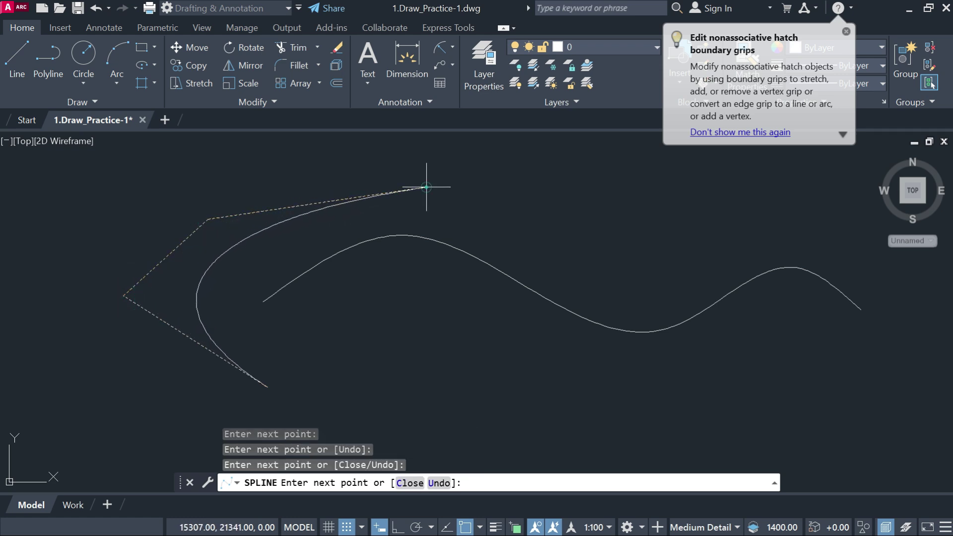
click(589, 265)
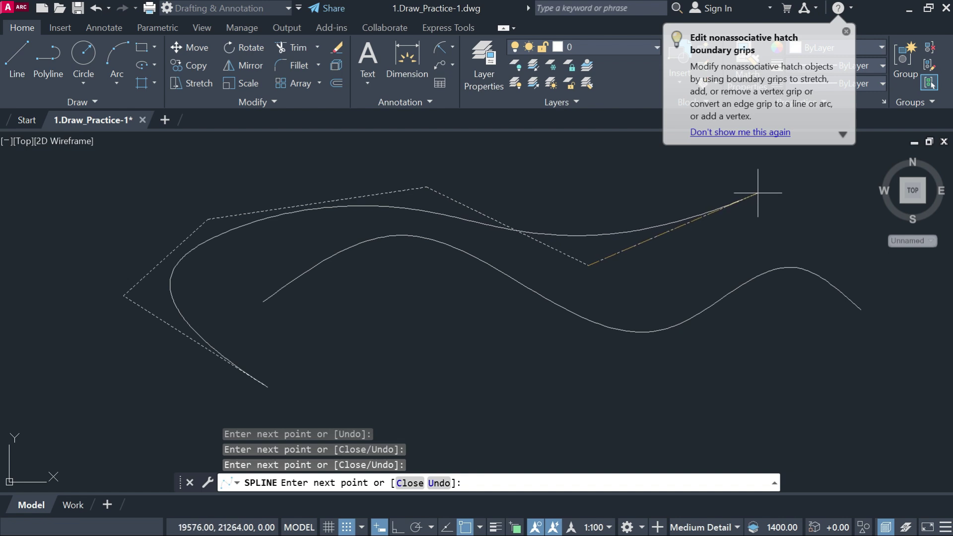
click(758, 193)
key(Return)
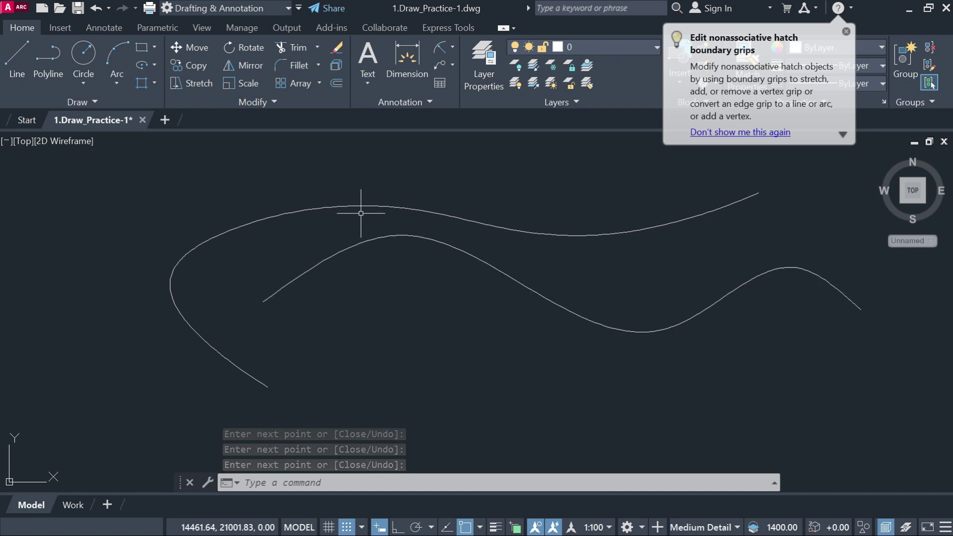
Step: Select both splines to compare the fit points of one with the control vertices of the other, and clear the selection
click(417, 237)
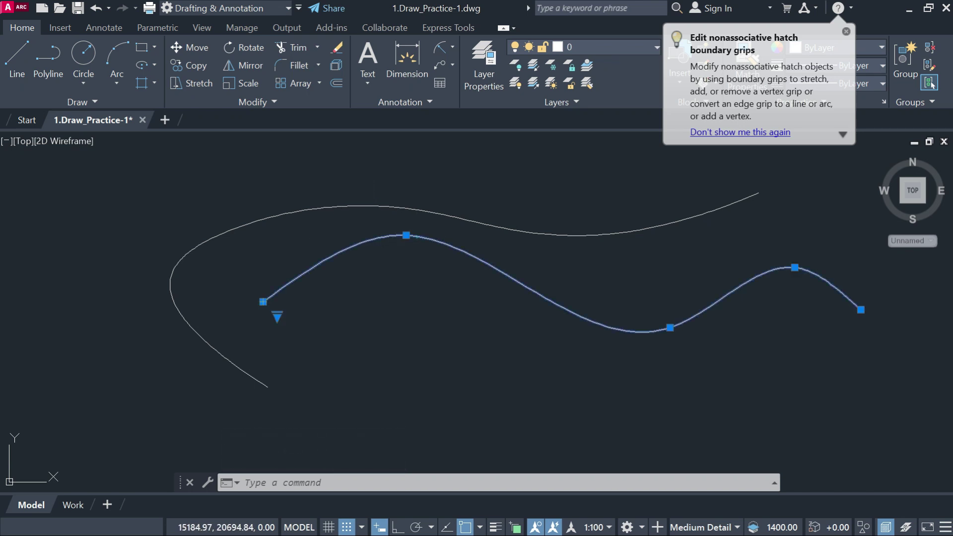
click(564, 237)
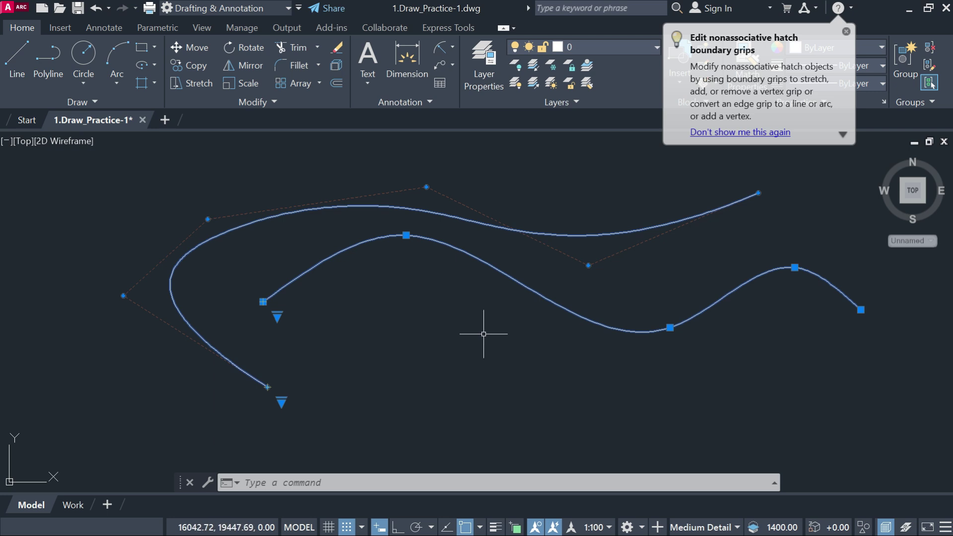
key(Escape)
Step: Select both splines with crossing windows and erase them
click(489, 313)
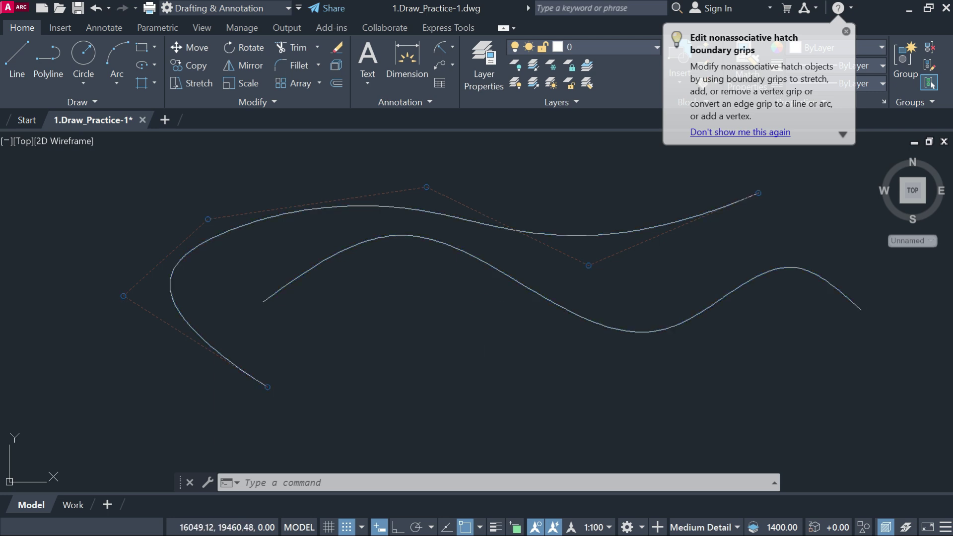
click(532, 215)
click(523, 213)
click(407, 310)
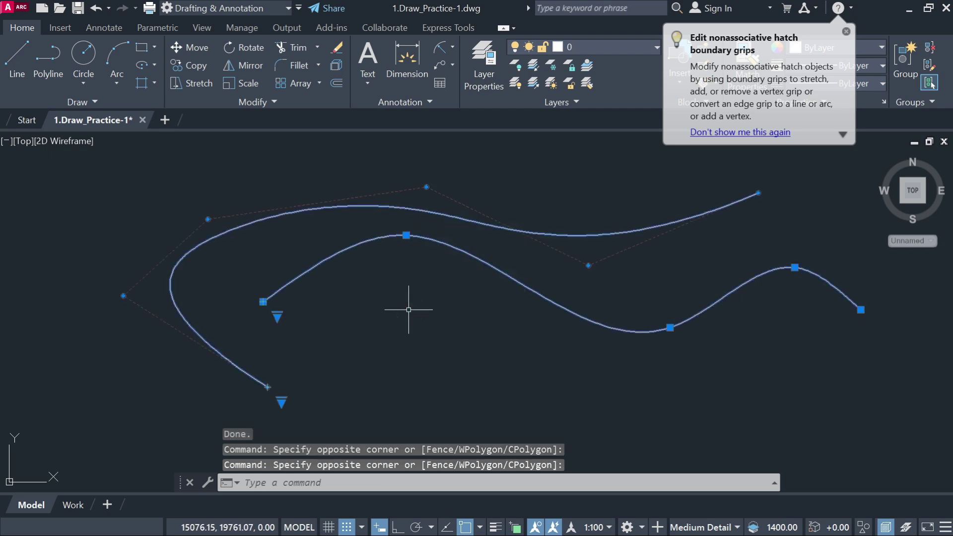
text(e)
key(Return)
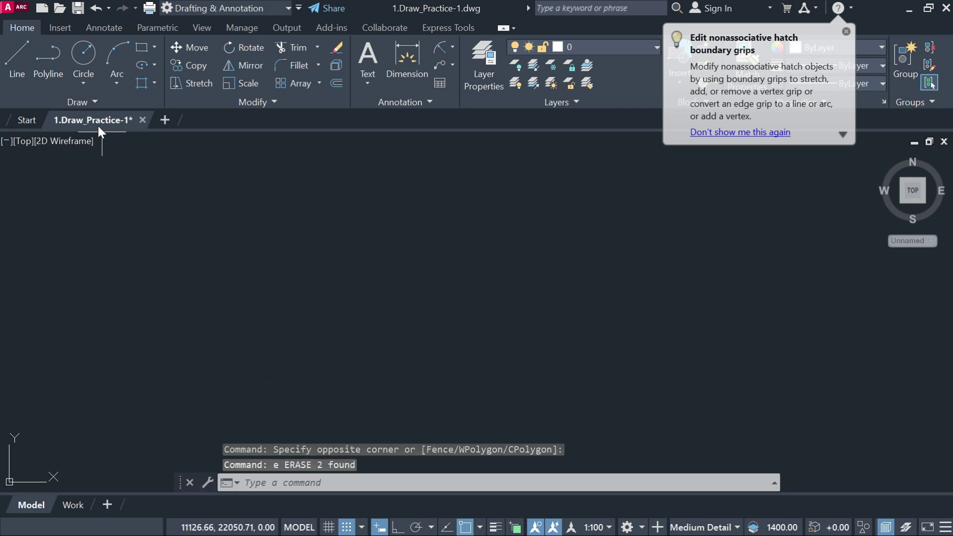
Step: Draw two construction lines crossing at a common point, one rising and one falling to the right
click(91, 99)
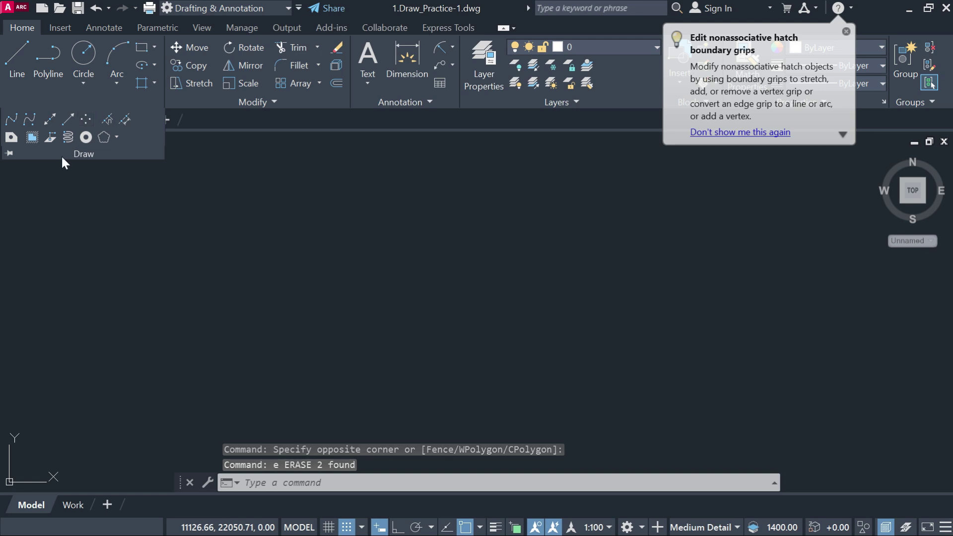
click(50, 121)
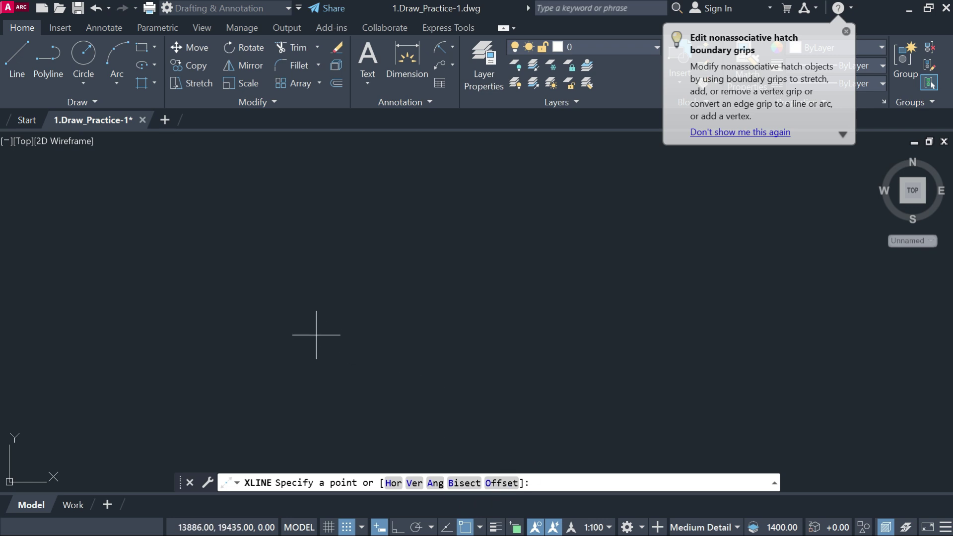
click(379, 296)
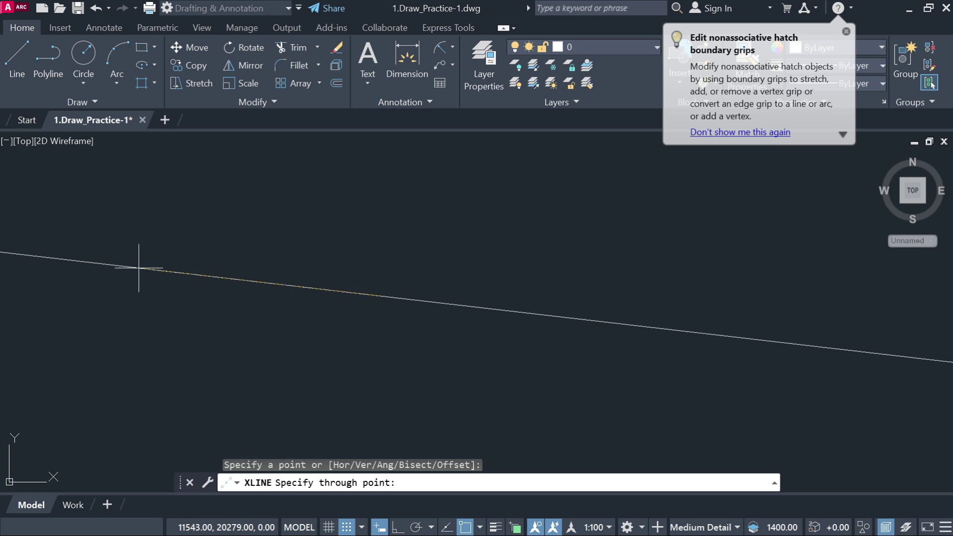
click(492, 215)
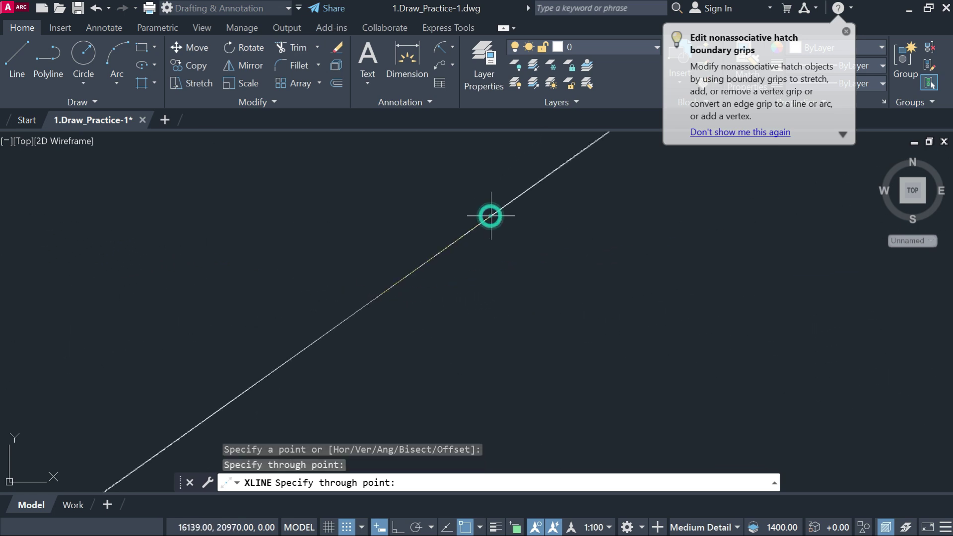
click(547, 336)
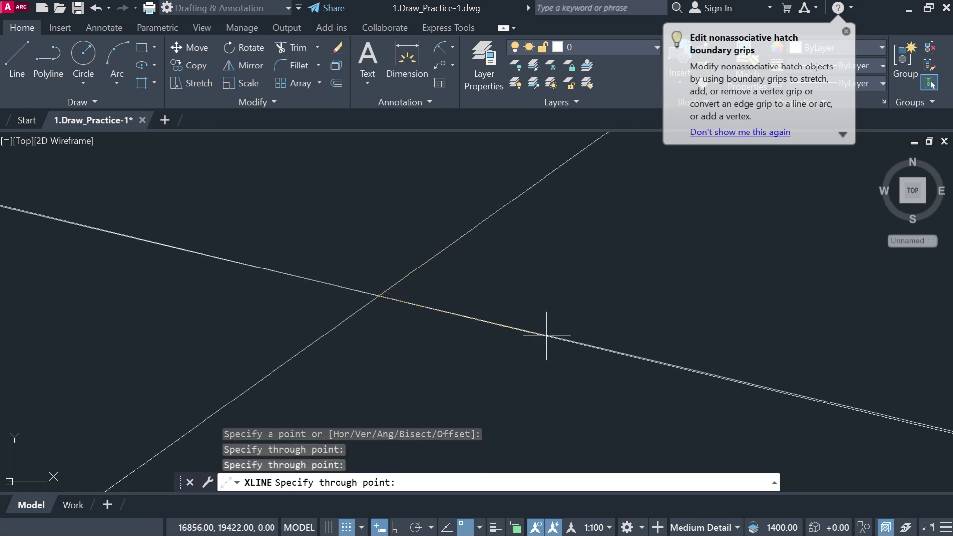
key(Escape)
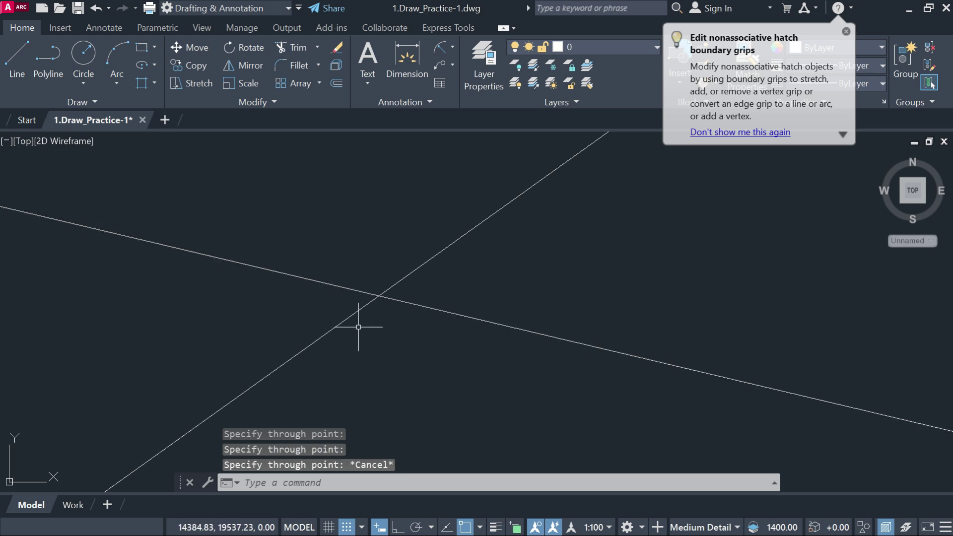
Step: Select both construction lines with a crossing window around their intersection and erase them
scroll(454, 295, down, 3)
scroll(449, 305, down, 5)
scroll(445, 313, down, 5)
scroll(425, 289, up, 5)
scroll(402, 266, up, 5)
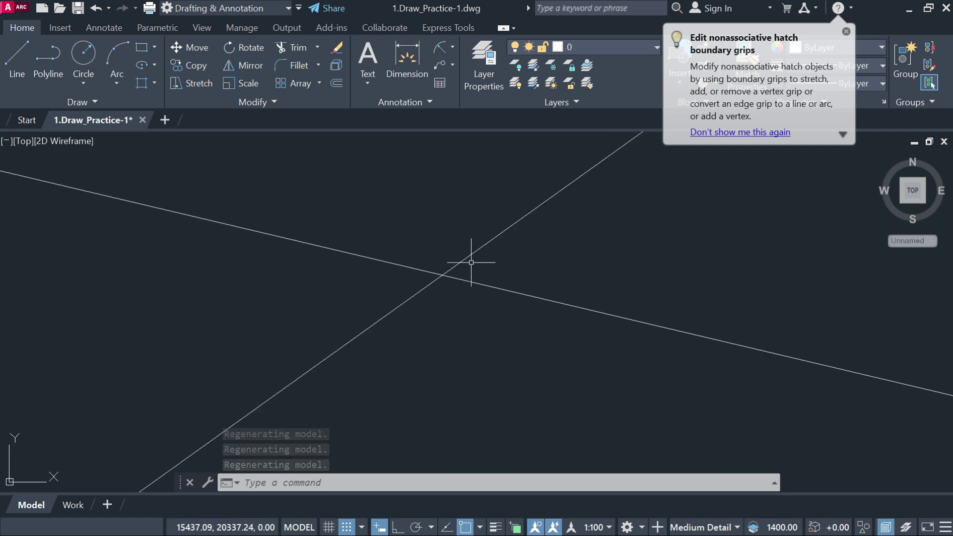
click(452, 303)
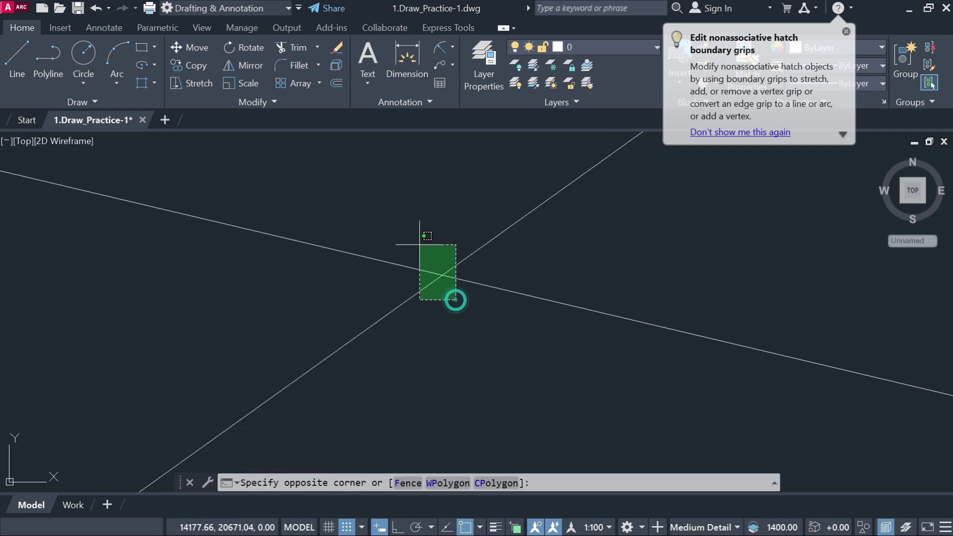
click(418, 243)
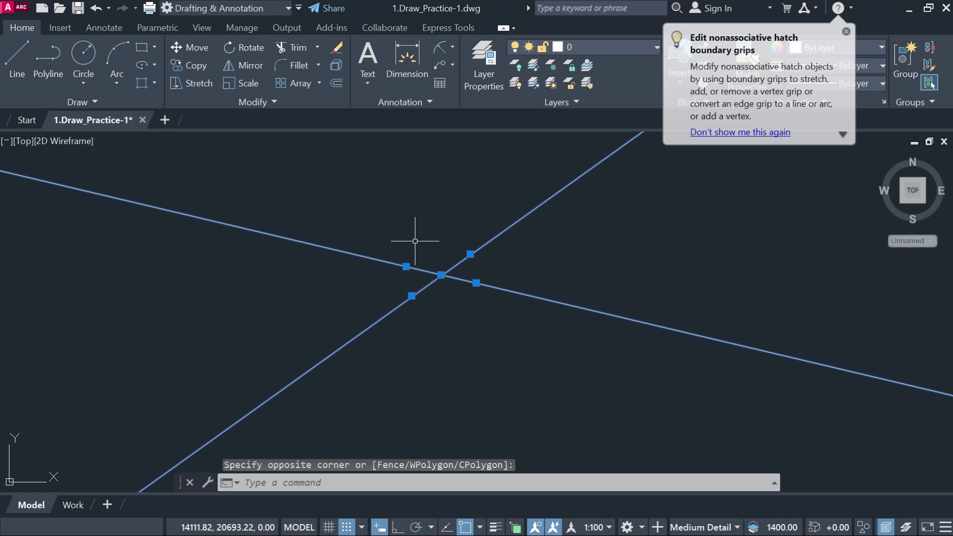
text(e)
key(Return)
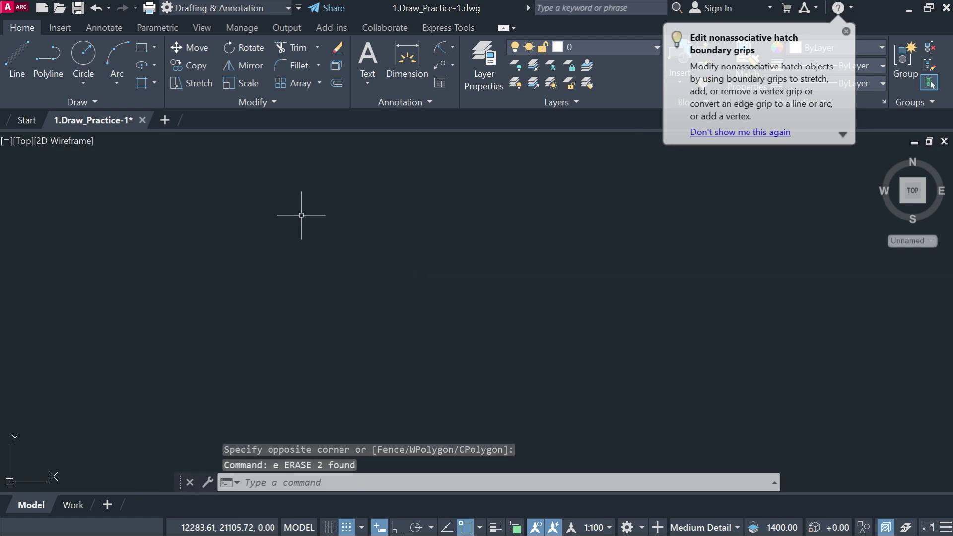
Step: Draw five rays fanning out in different directions from one common start point near the middle of the drawing area
click(96, 99)
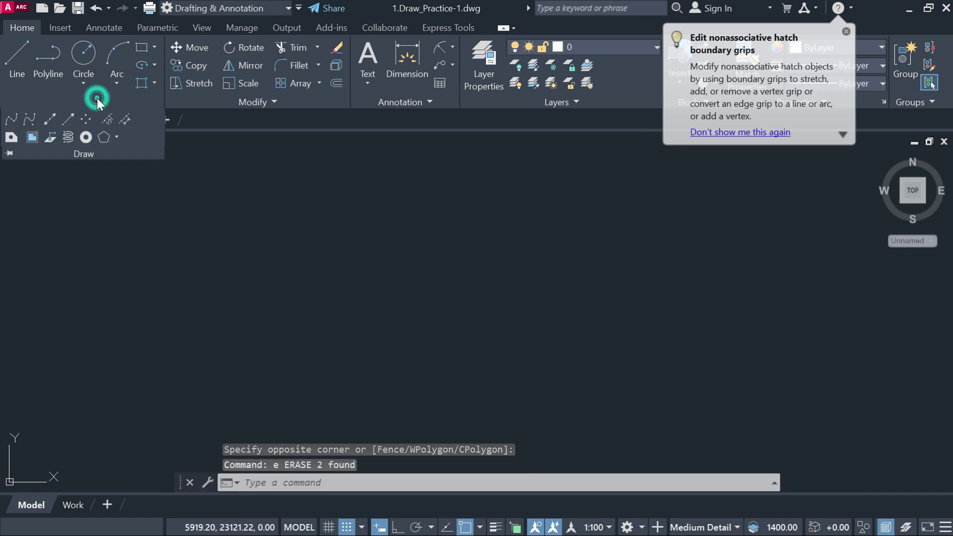
click(69, 120)
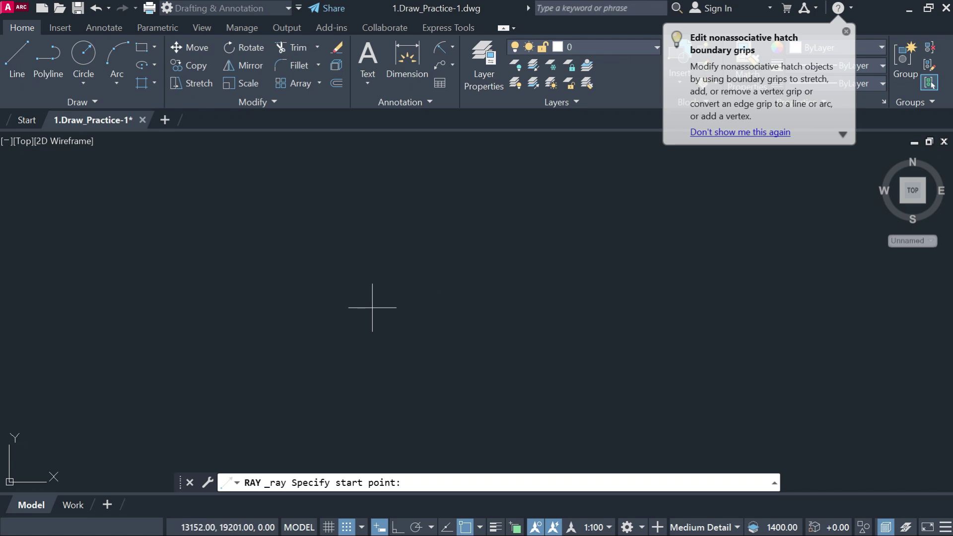
click(372, 307)
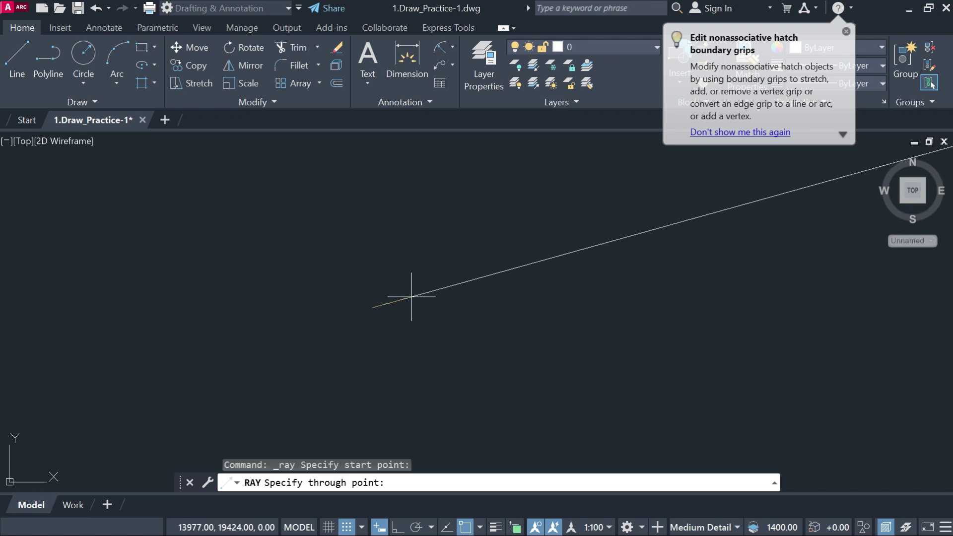
click(652, 230)
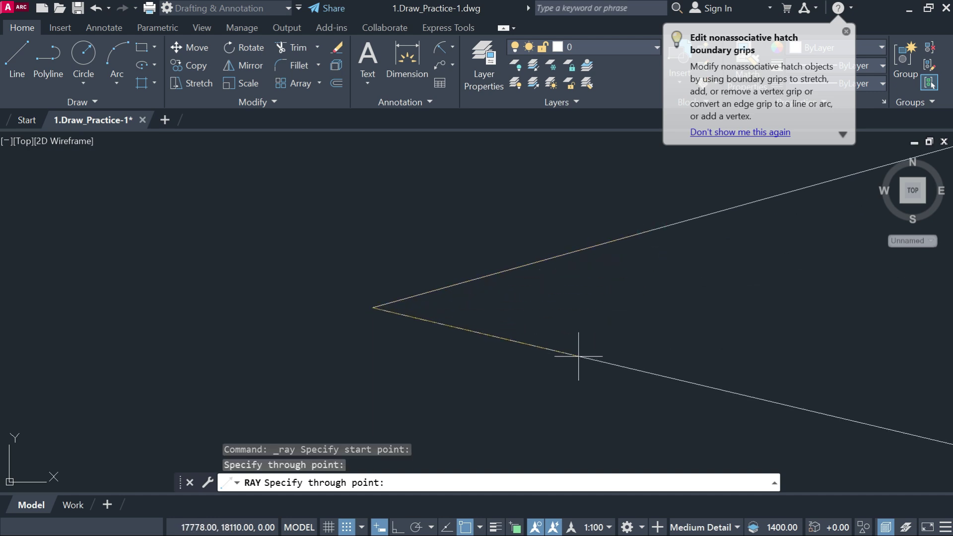
click(577, 355)
click(468, 170)
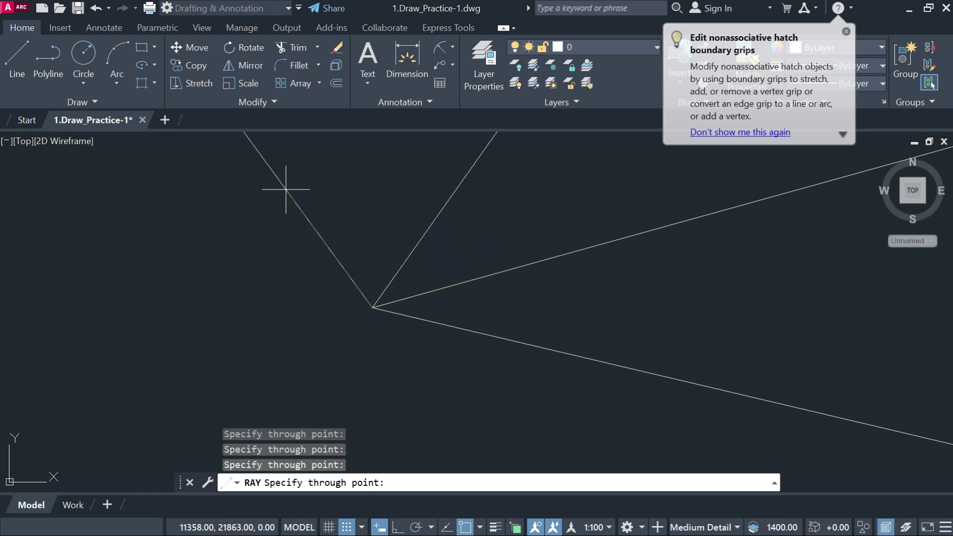
click(193, 213)
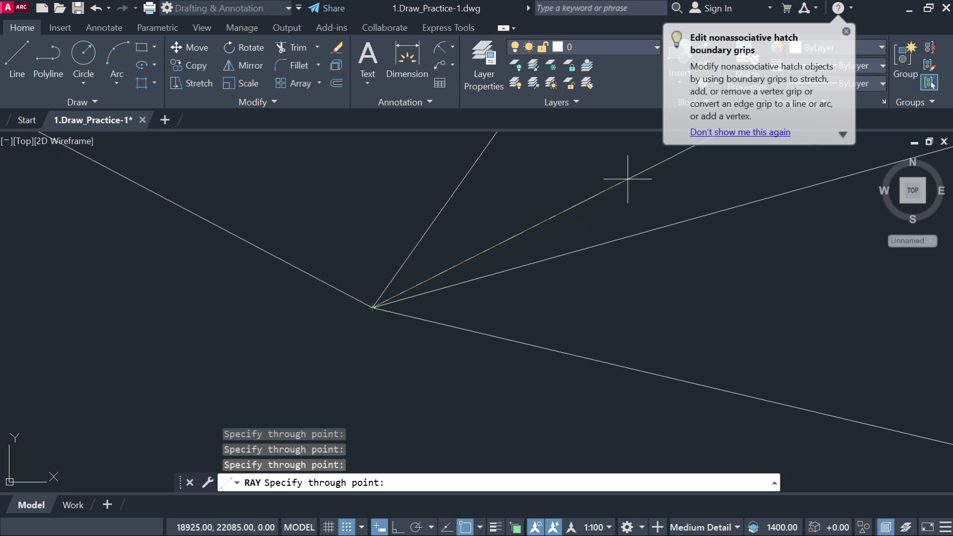
click(627, 180)
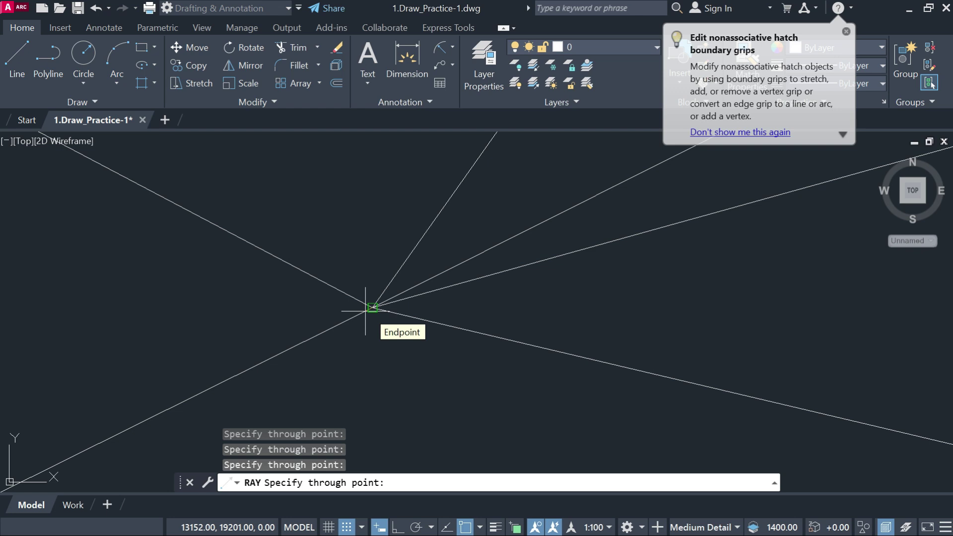
key(Escape)
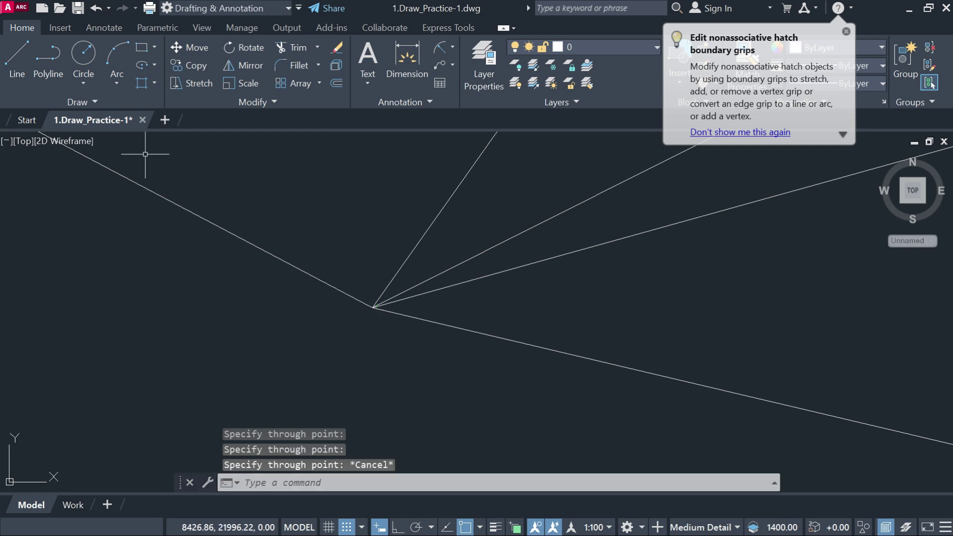
Step: Place nine separate points scattered around the rays: four below them, three to the upper left and two between the lower rays
click(99, 100)
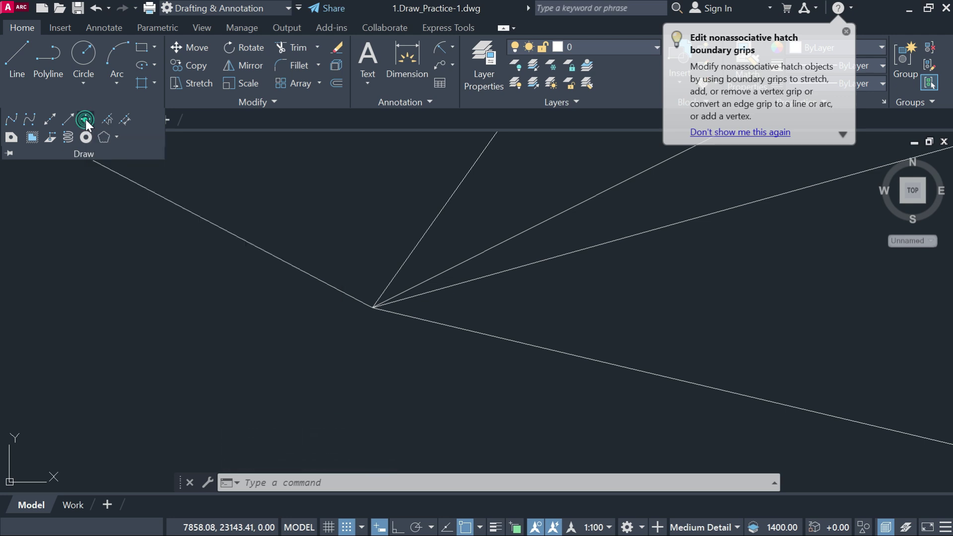
click(85, 119)
click(275, 383)
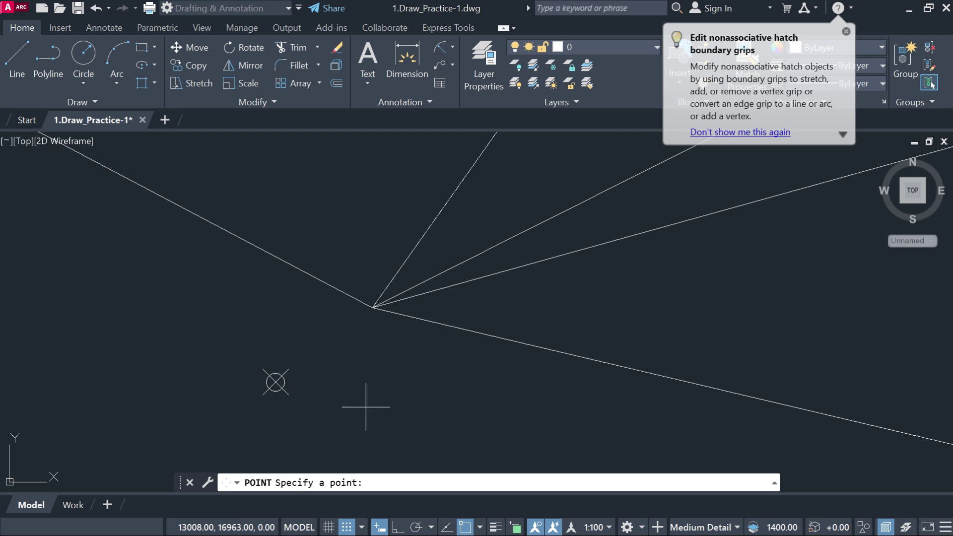
click(389, 388)
click(521, 390)
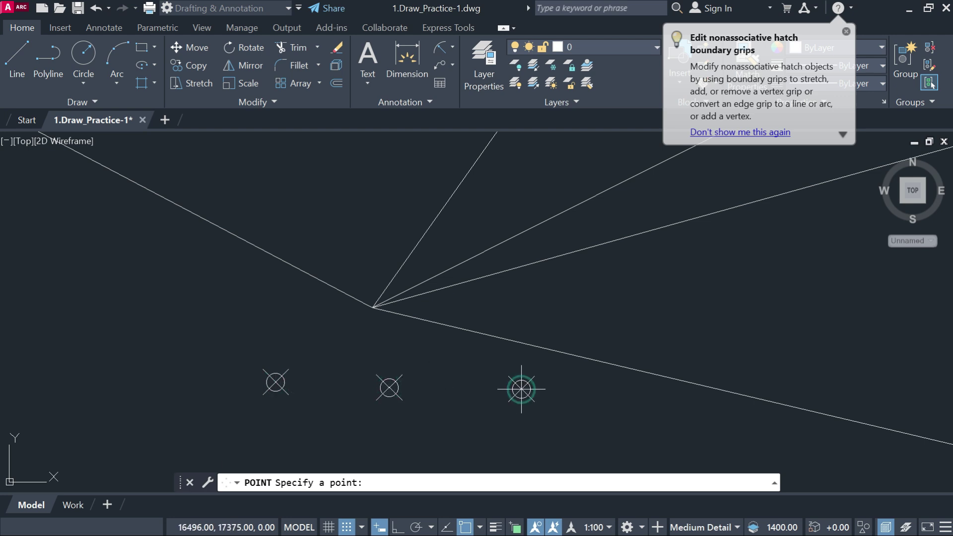
click(631, 309)
click(770, 342)
click(608, 404)
click(366, 222)
click(246, 183)
click(211, 299)
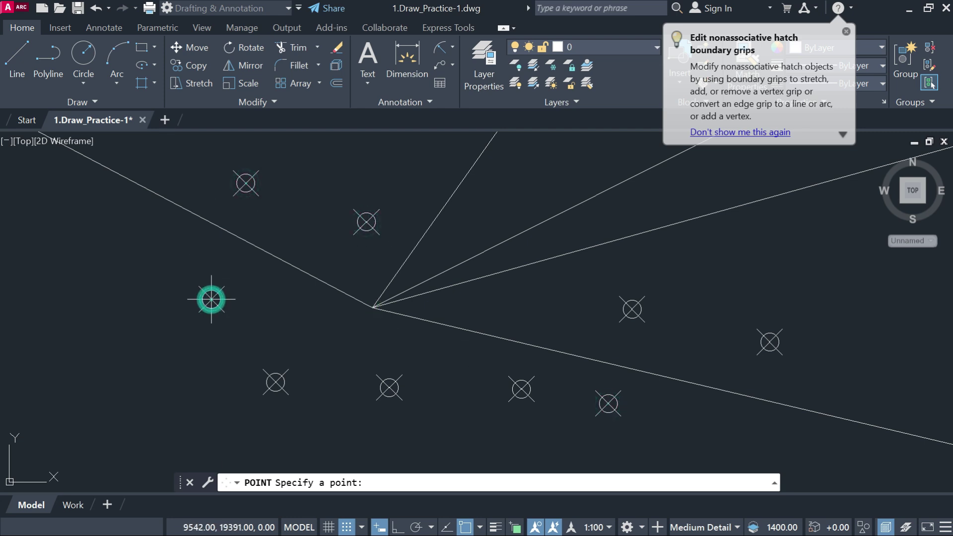
key(Escape)
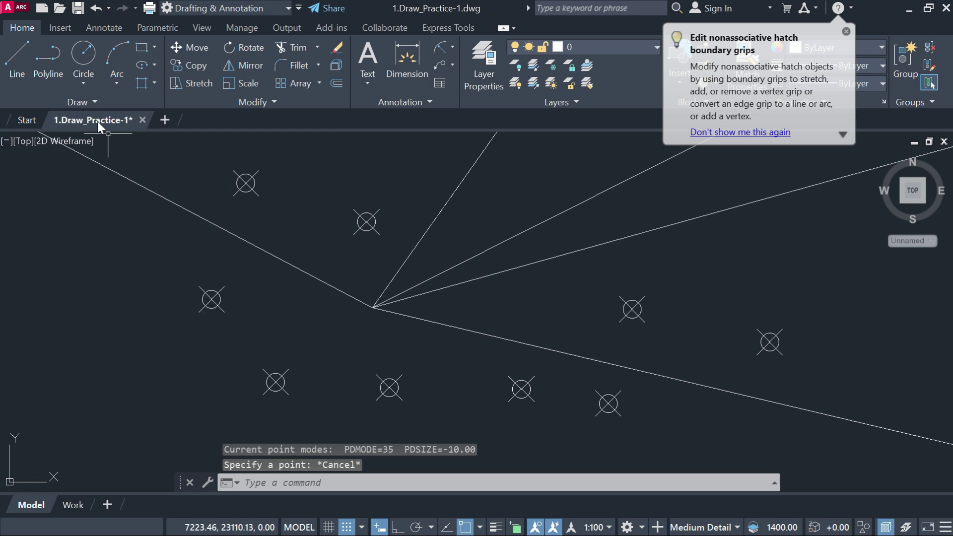
Step: Select all the rays and points with a crossing window around the rays' common start point and erase them
click(96, 106)
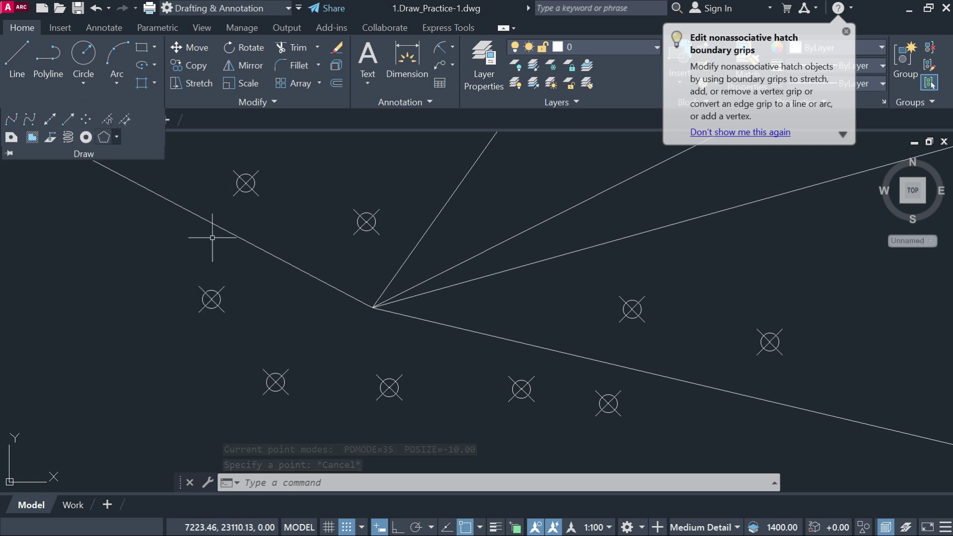
scroll(453, 301, down, 5)
click(651, 401)
click(381, 265)
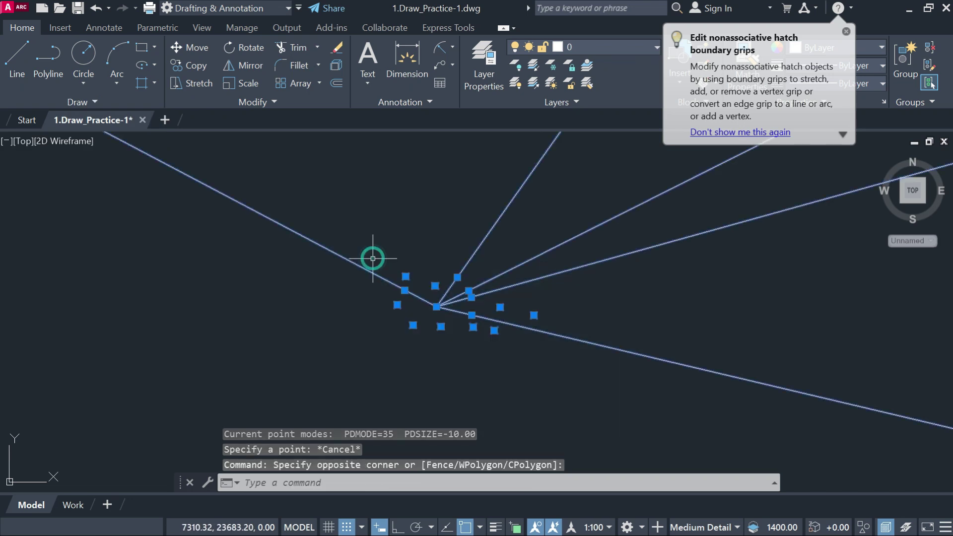
text(e)
key(Return)
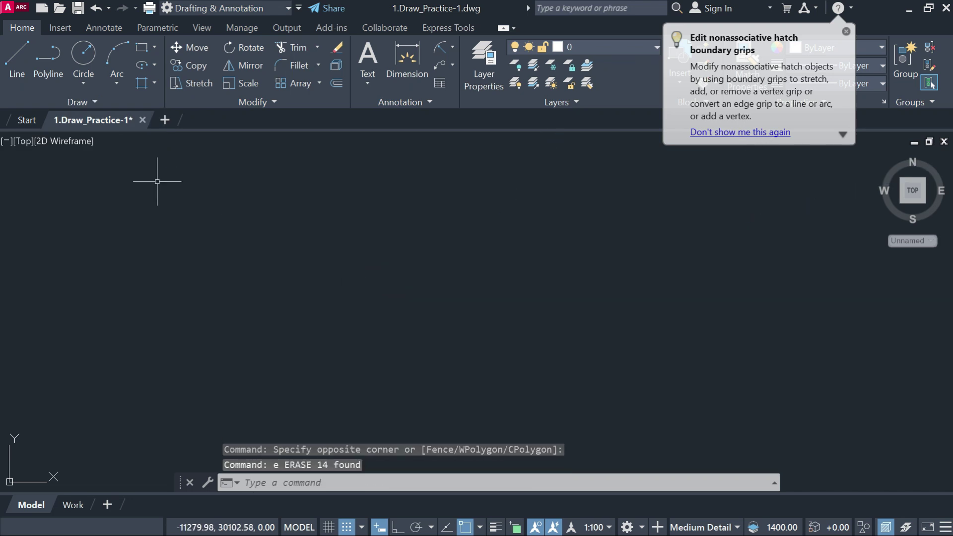
Step: Draw a single horizontal line across the middle of the drawing area with Ortho mode on
text(l)
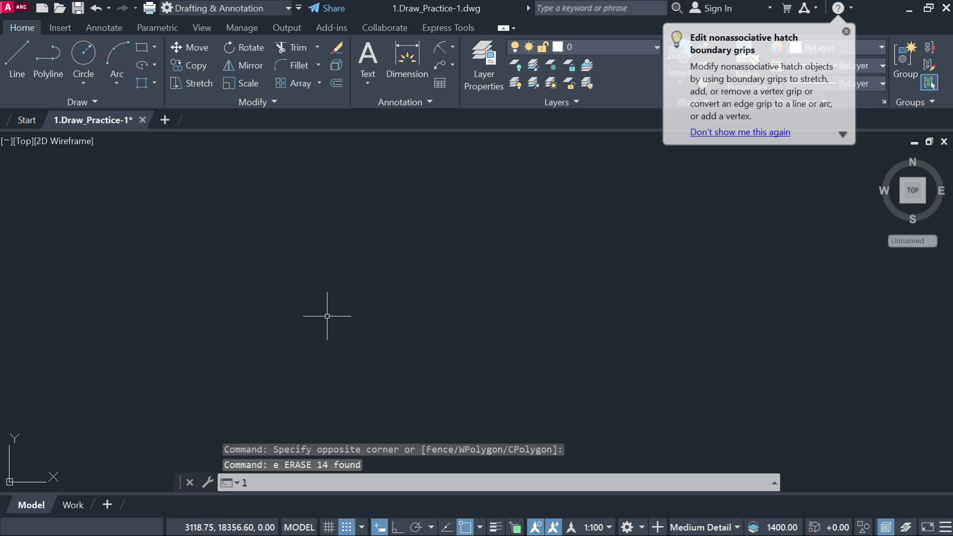
key(Return)
click(260, 287)
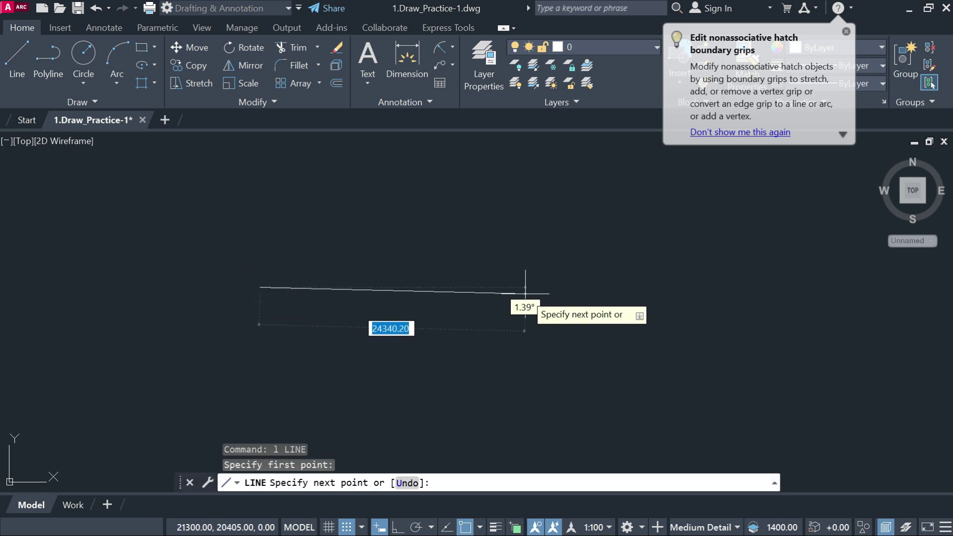
click(397, 528)
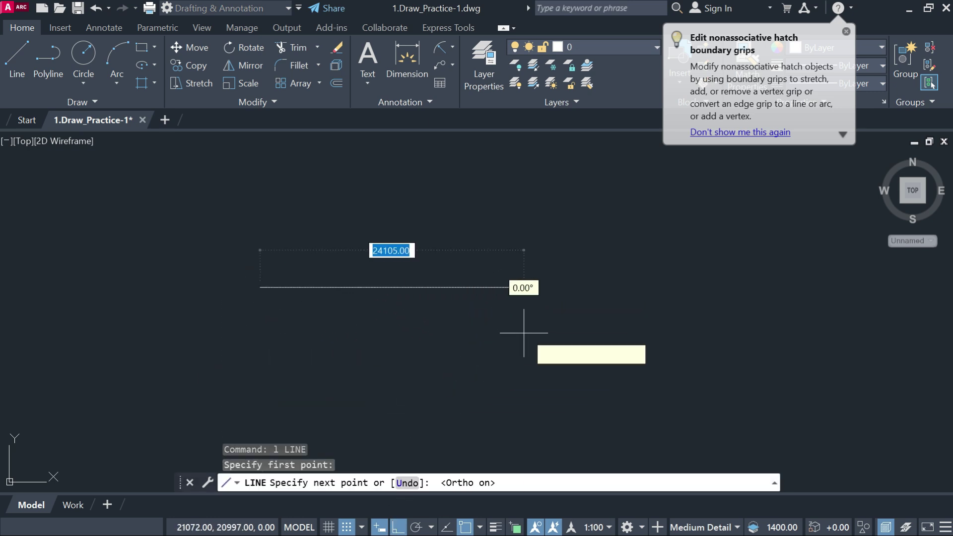
click(544, 289)
key(Return)
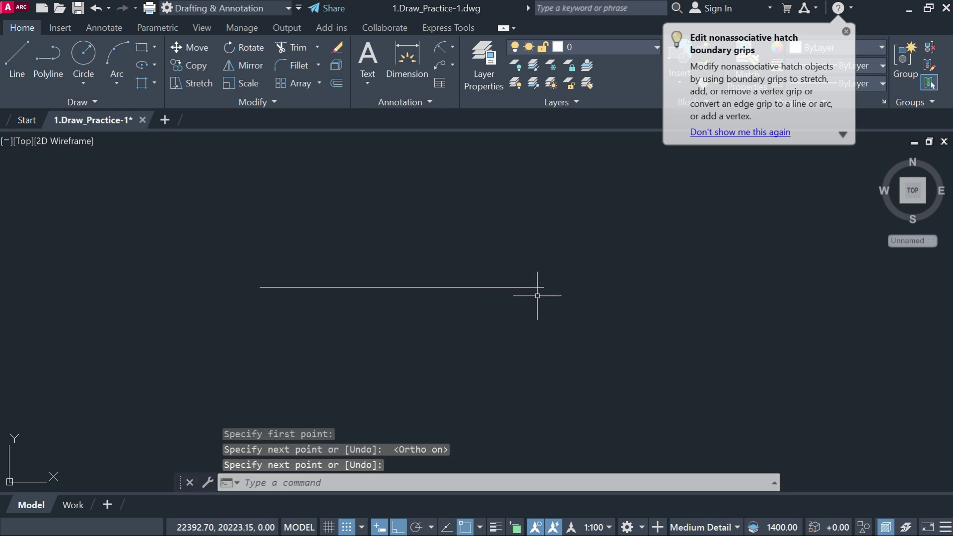
Step: Divide the horizontal line into 10 equal segments with point markers and inspect them along its length
click(94, 103)
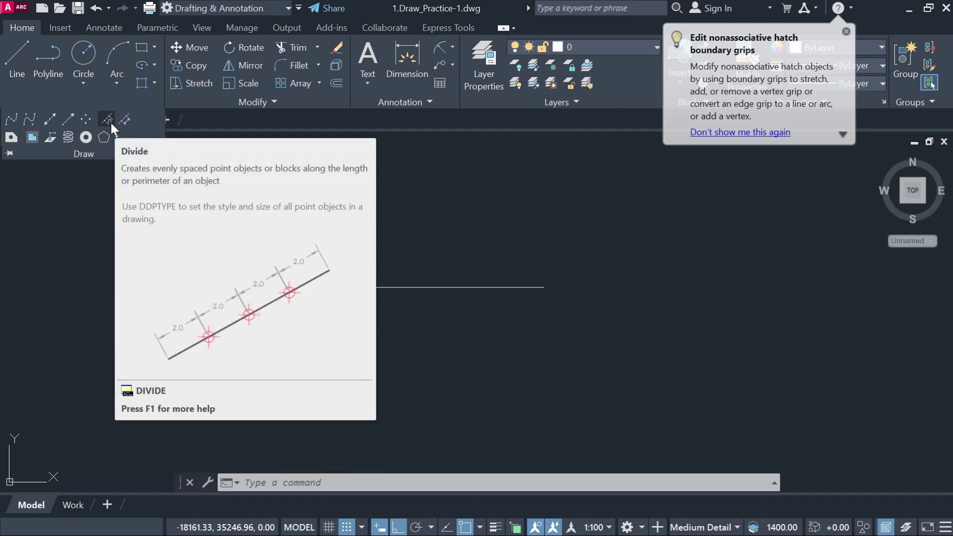
click(111, 123)
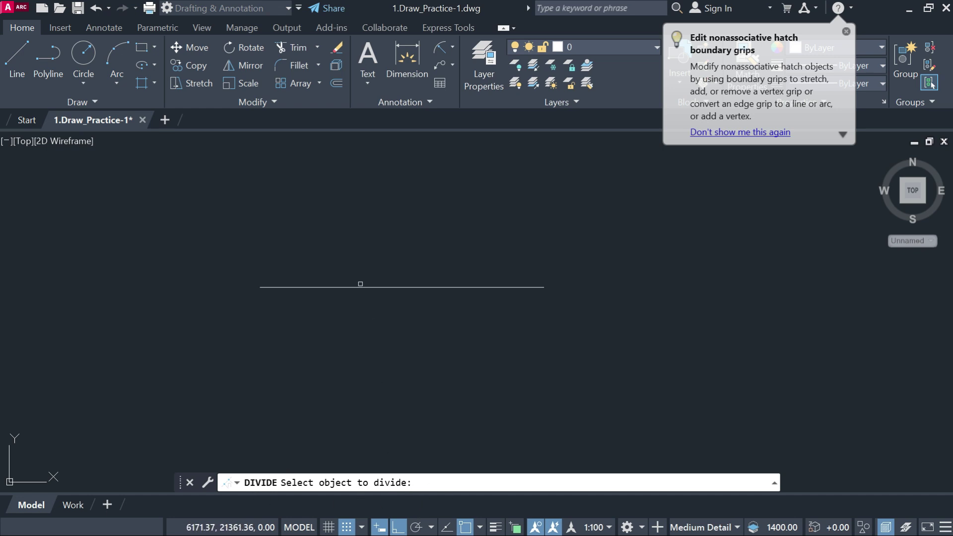
click(360, 287)
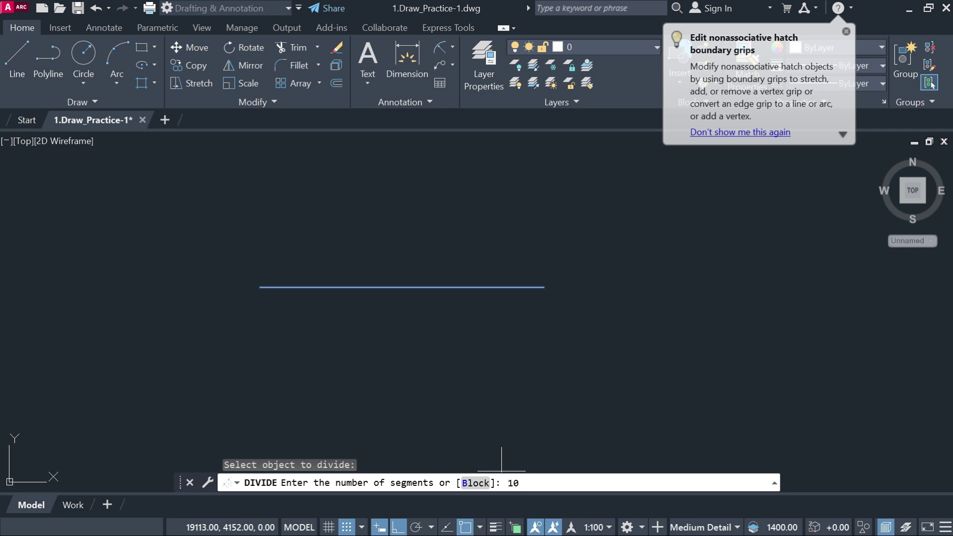
key(Return)
scroll(318, 276, up, 4)
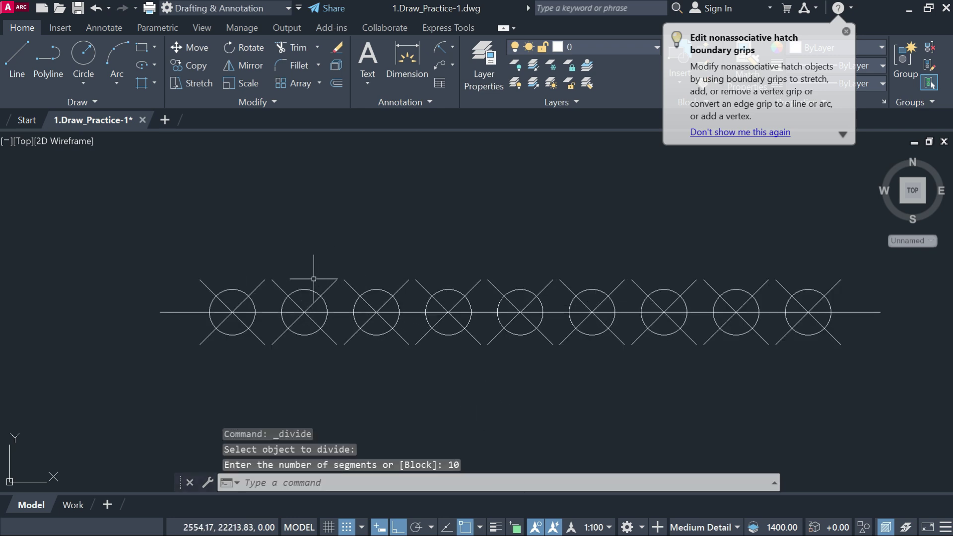
scroll(230, 270, up, 4)
scroll(227, 283, down, 4)
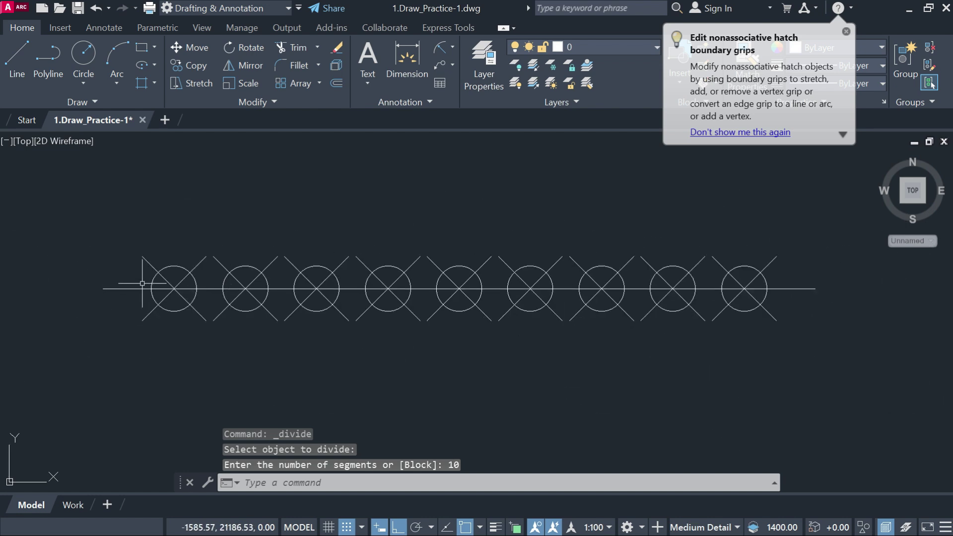
scroll(143, 284, up, 2)
scroll(320, 295, down, 2)
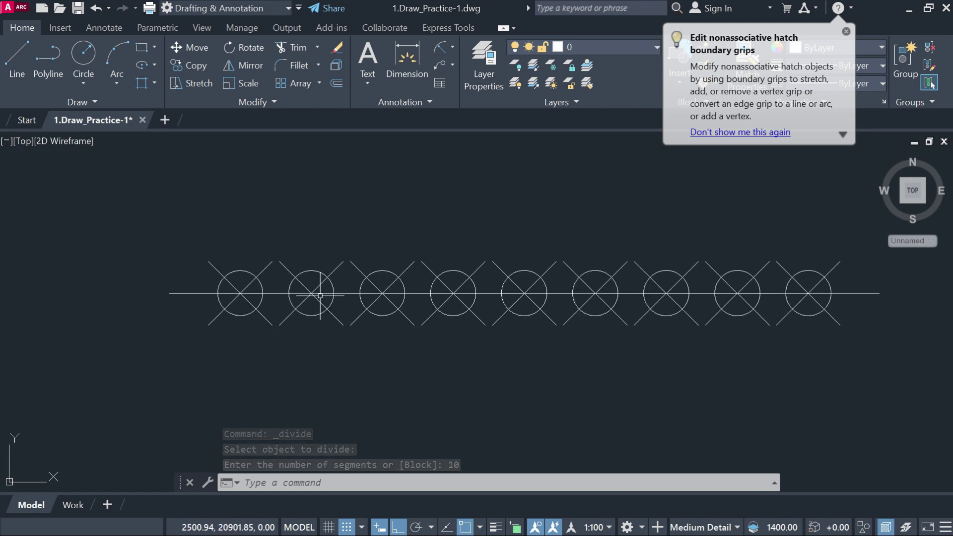
Step: Select the divided line together with its point markers using a crossing window and erase them all
scroll(258, 299, down, 2)
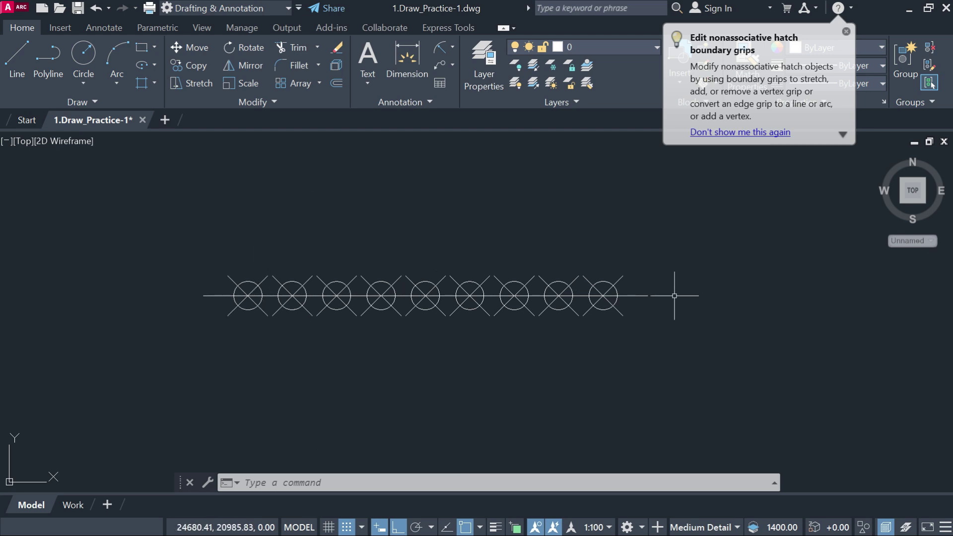
click(690, 352)
click(193, 245)
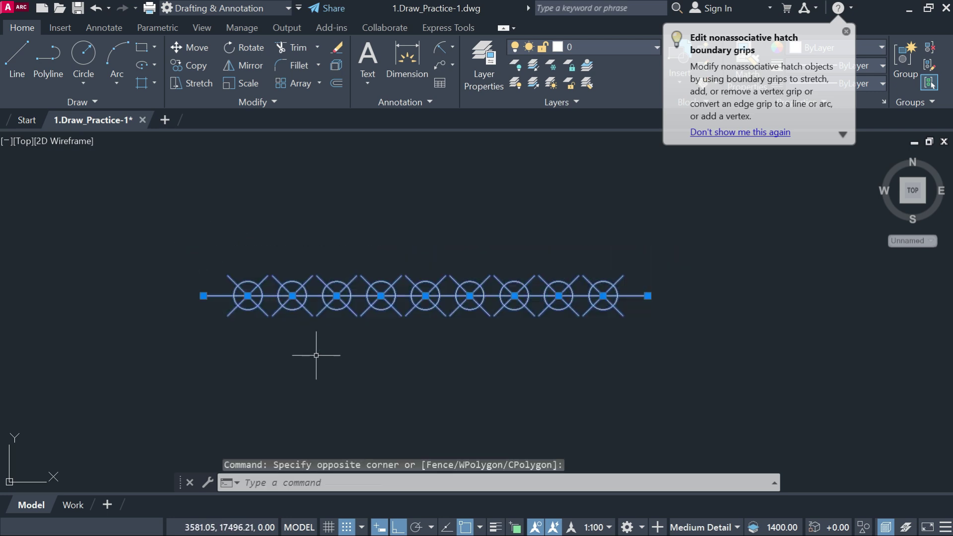
key(Return)
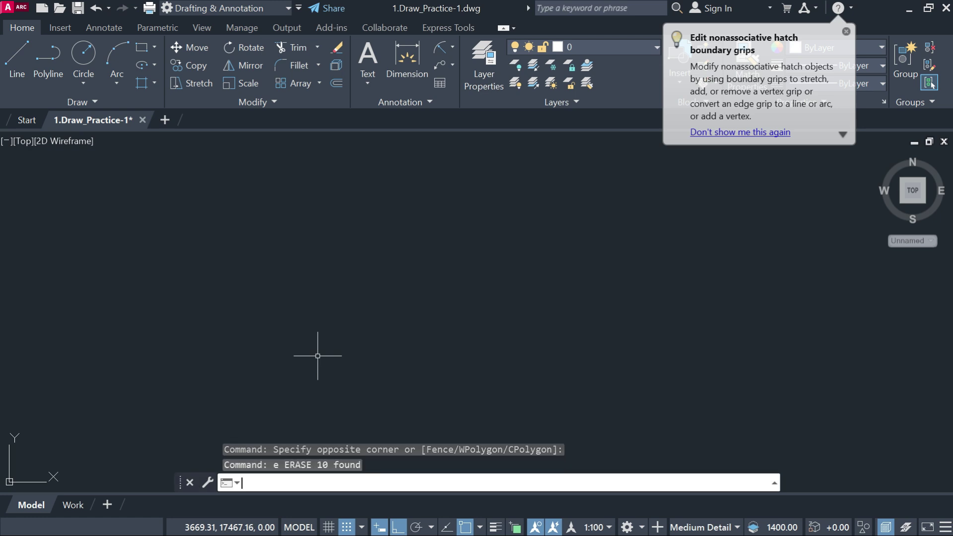
Step: Draw a new horizontal line about 14,500 units long in the middle of the drawing area
text(l)
key(Return)
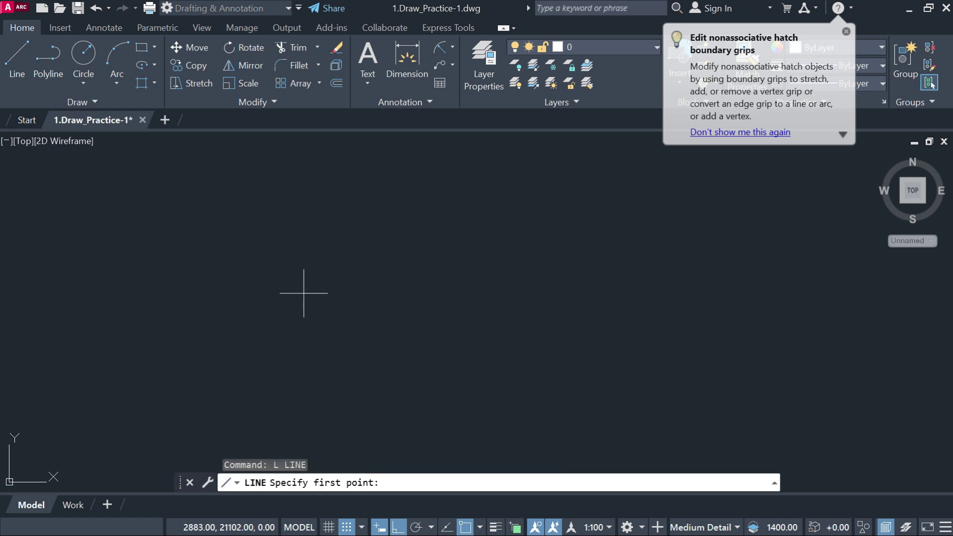
click(291, 294)
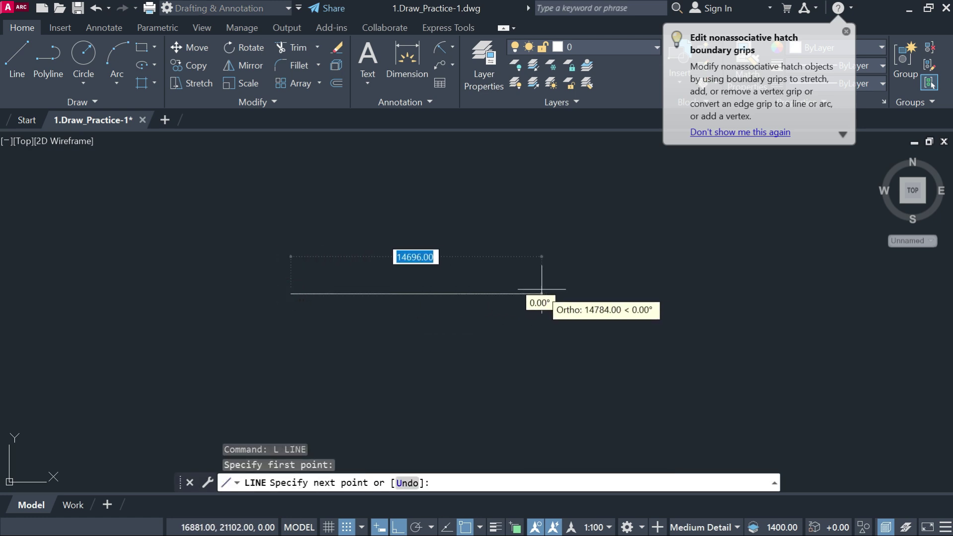
click(535, 277)
key(Return)
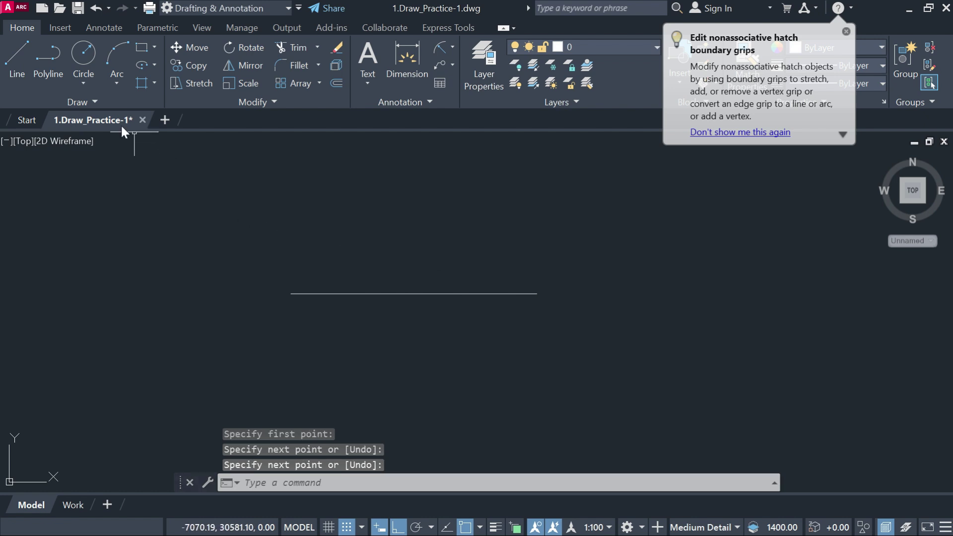
Step: Try the Measure command on the line with a segment length of 100, and undo it
click(95, 102)
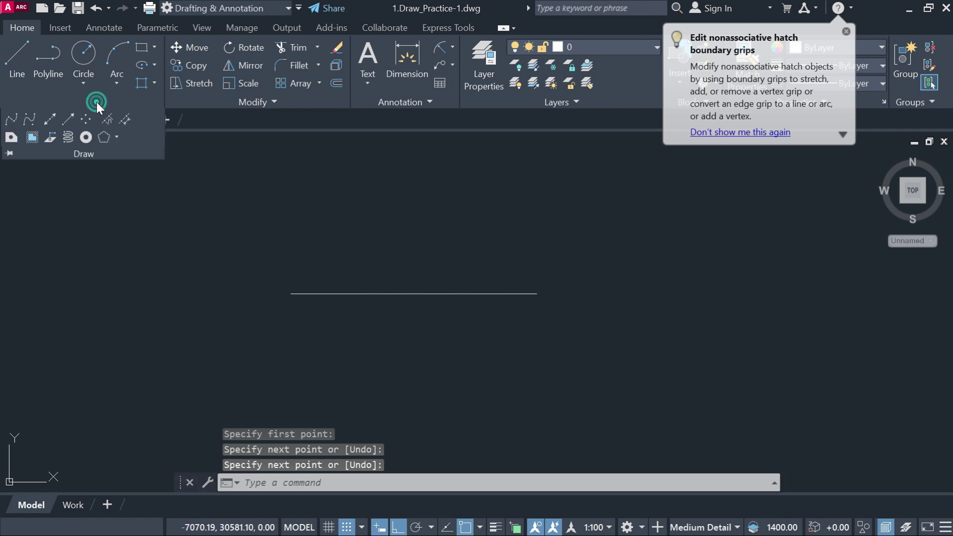
click(125, 120)
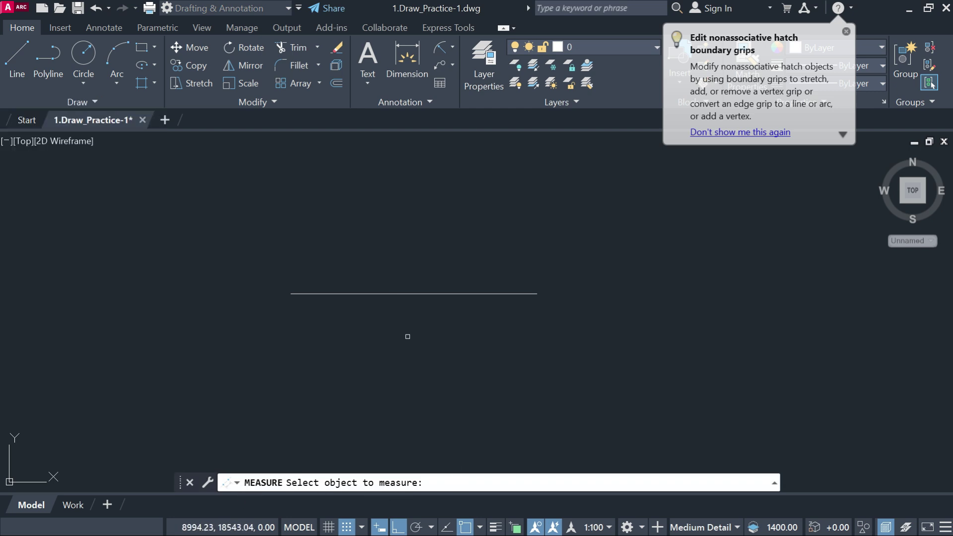
click(360, 294)
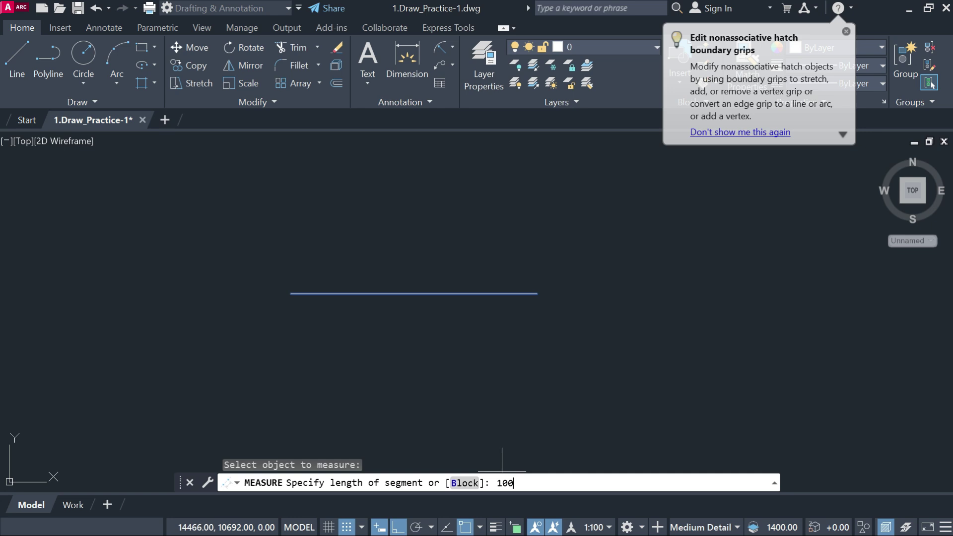
key(Return)
scroll(278, 297, up, 8)
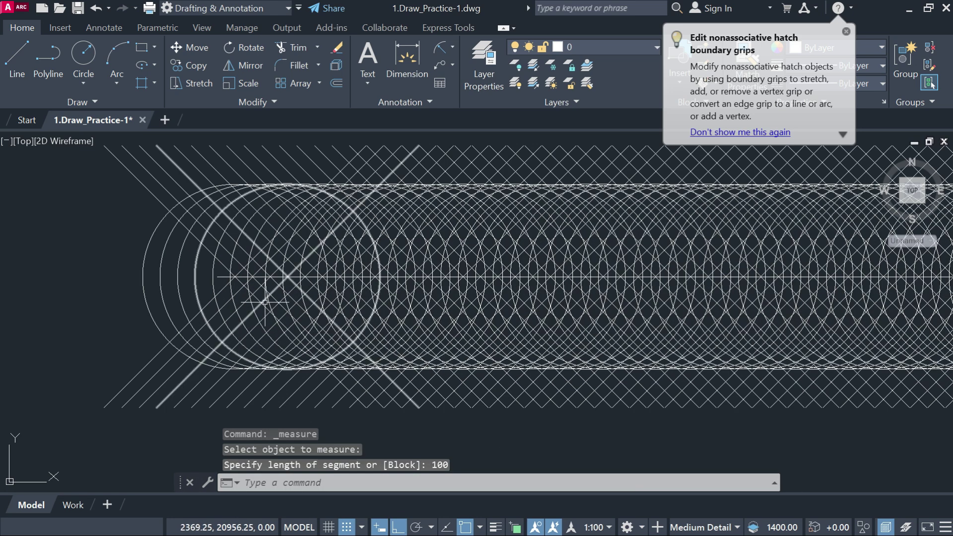
scroll(266, 301, down, 9)
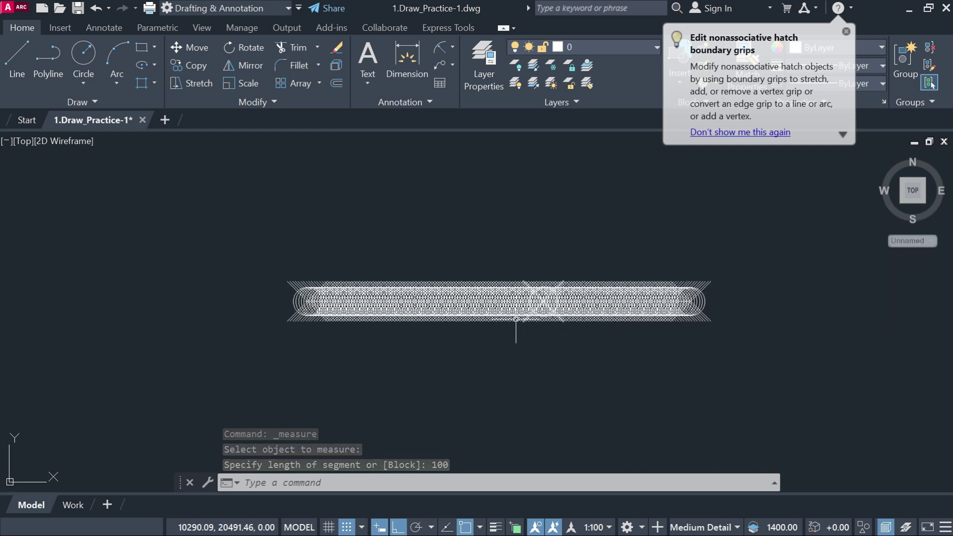
key(ctrl+z)
key(ctrl+z)
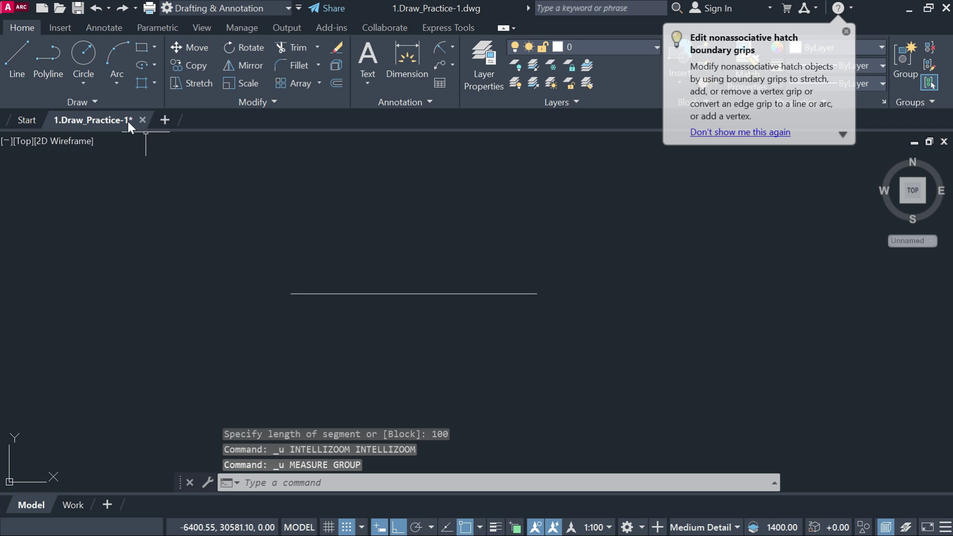
Step: Place points along the horizontal line with Measure, using a segment length of 2000, and inspect their spacing
mouse_move(135, 131)
click(97, 102)
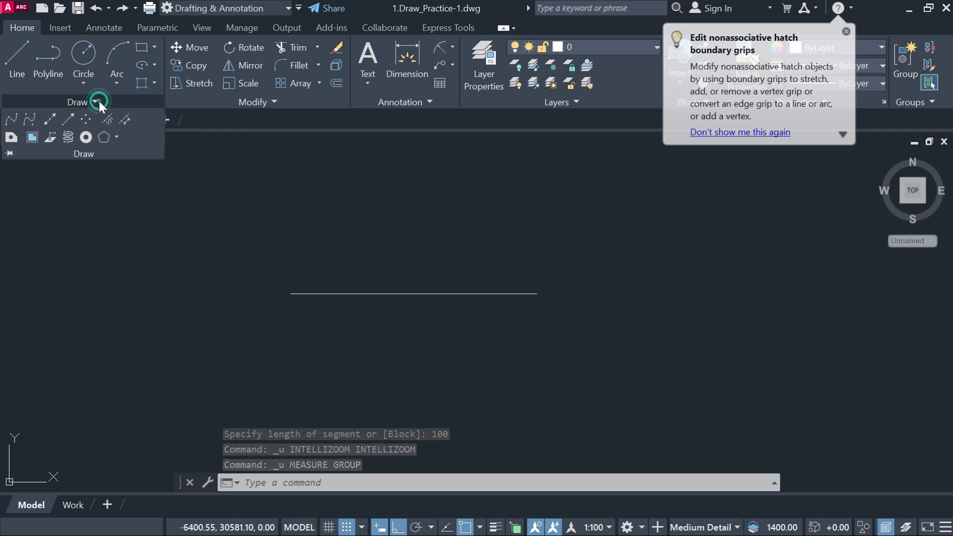
click(128, 122)
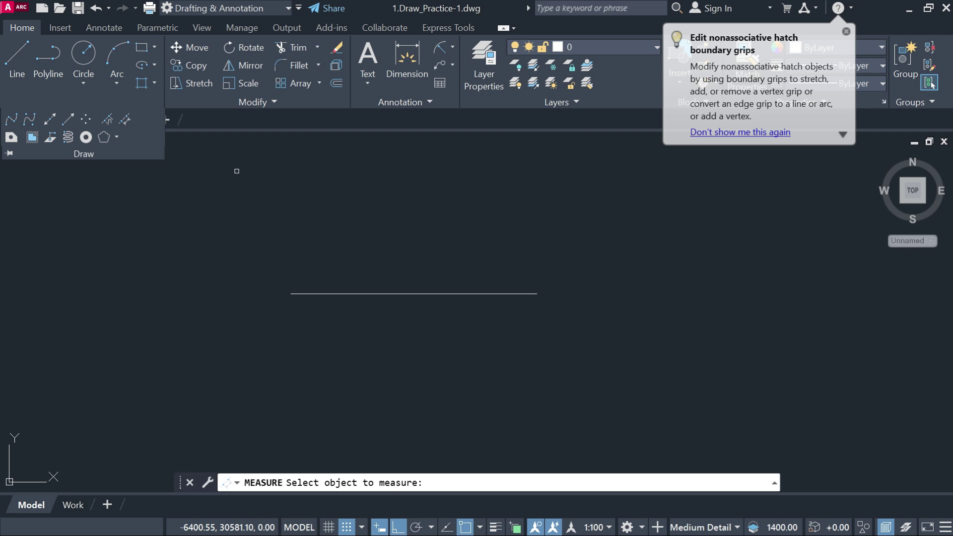
click(357, 295)
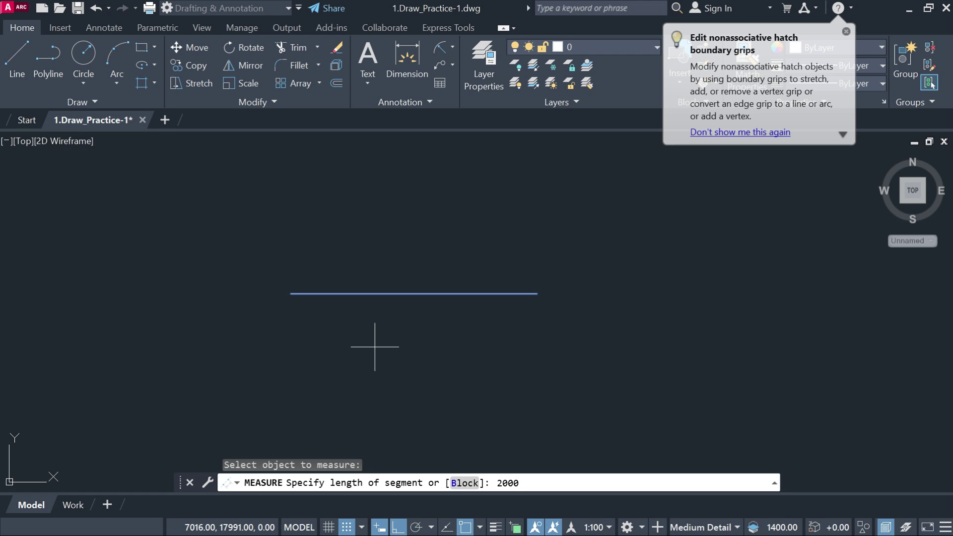
key(Return)
scroll(322, 315, up, 4)
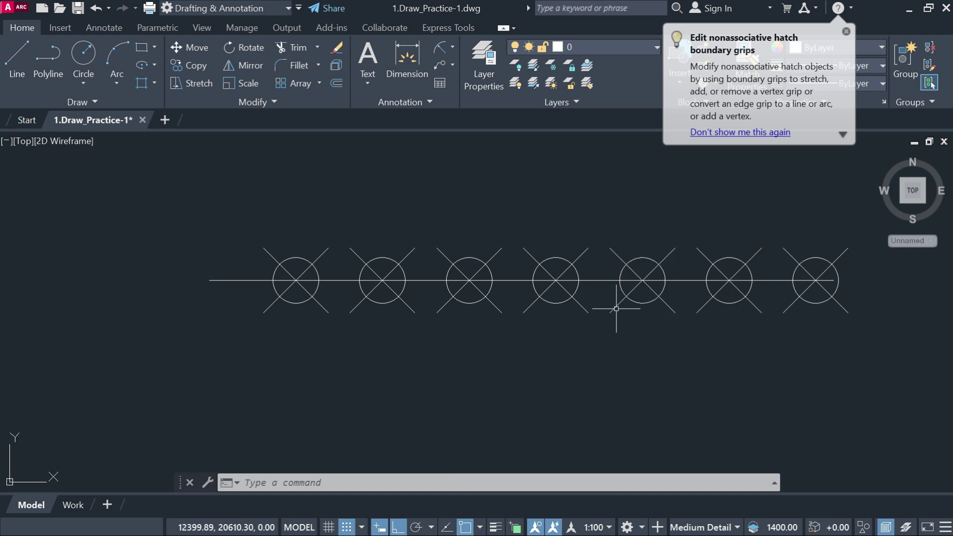
scroll(384, 327, down, 2)
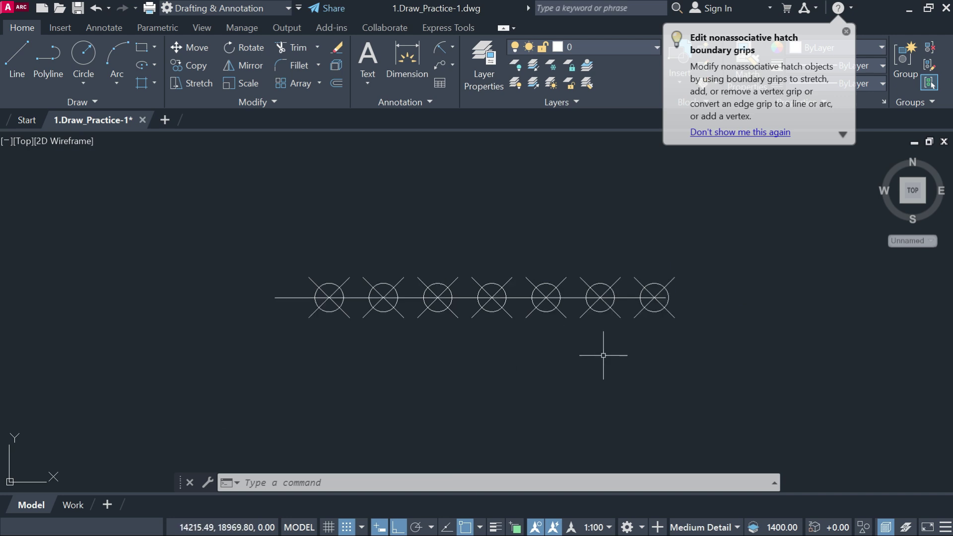
Step: Select the measured horizontal line together with all its point markers and erase them
click(715, 341)
click(207, 260)
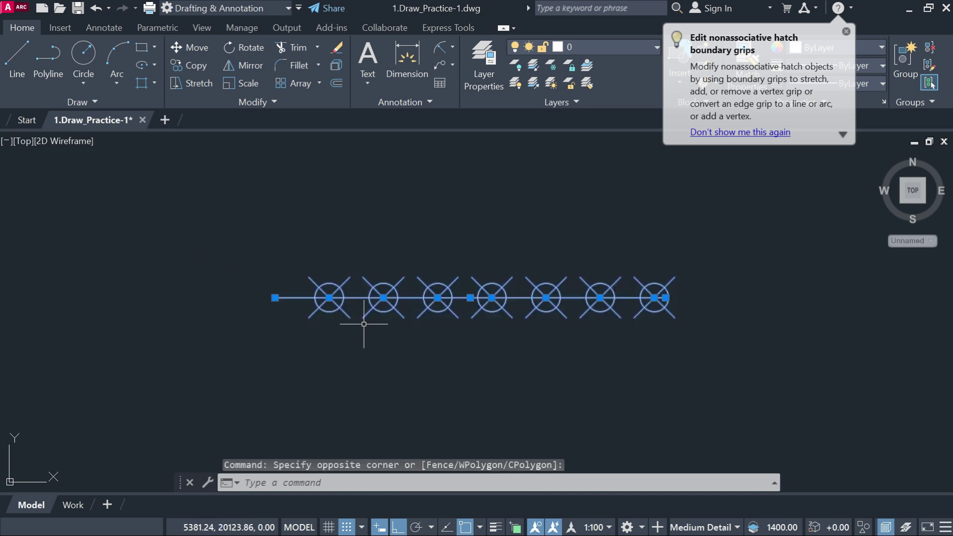
key(Return)
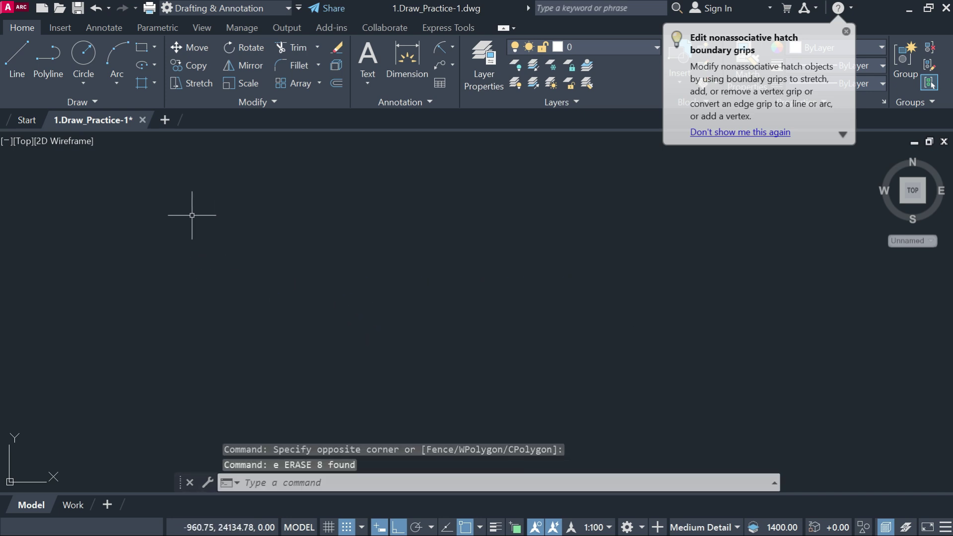
Step: Draw a rectangle with a perimeter of about 13,600 units in the empty drawing area
click(89, 101)
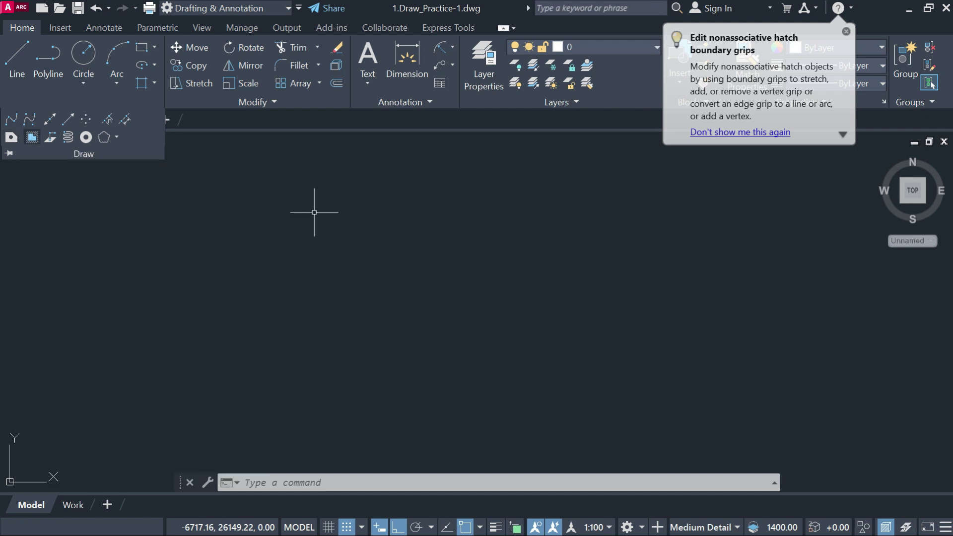
text(re)
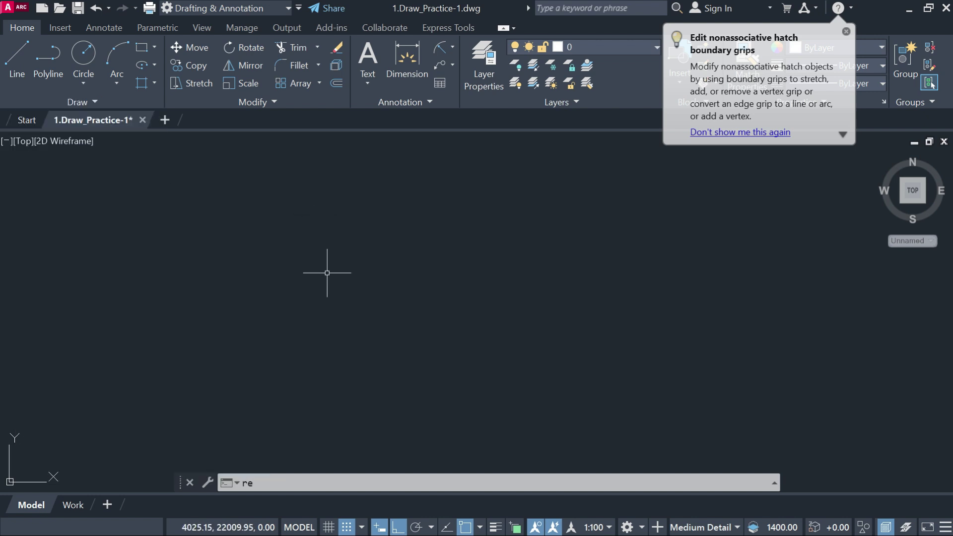
text(c)
key(Return)
click(323, 241)
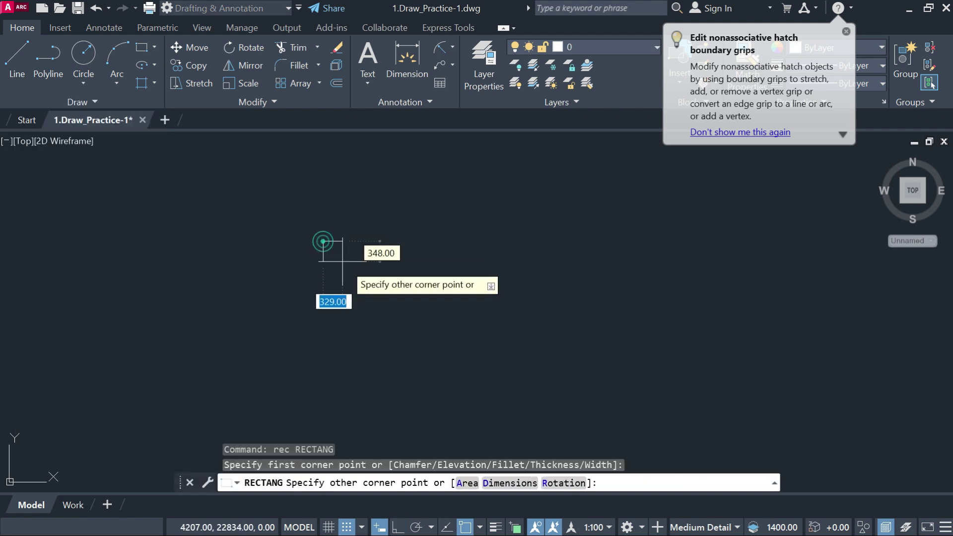
click(432, 314)
Step: Open the rectangle's properties, check its object type, and clear the selection
click(432, 294)
right_click(480, 268)
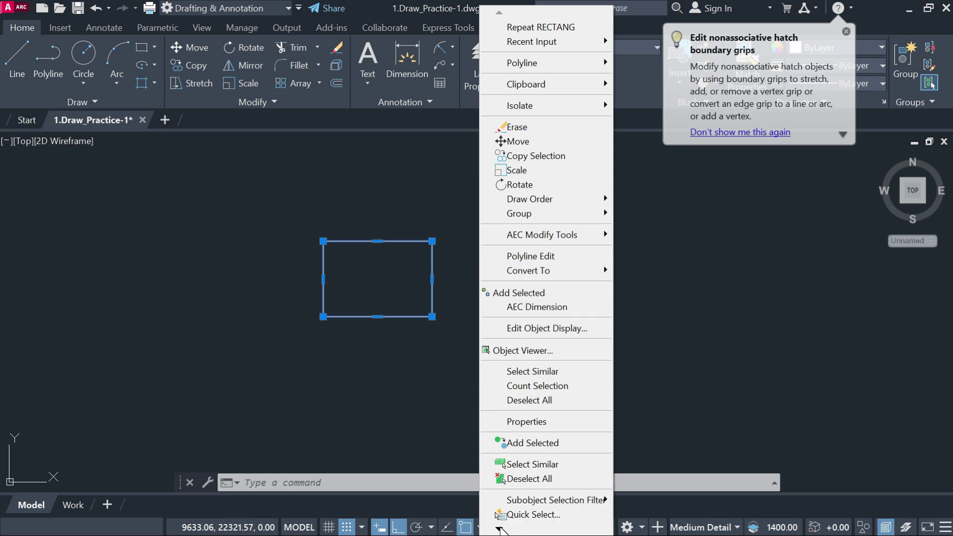
mouse_move(500, 530)
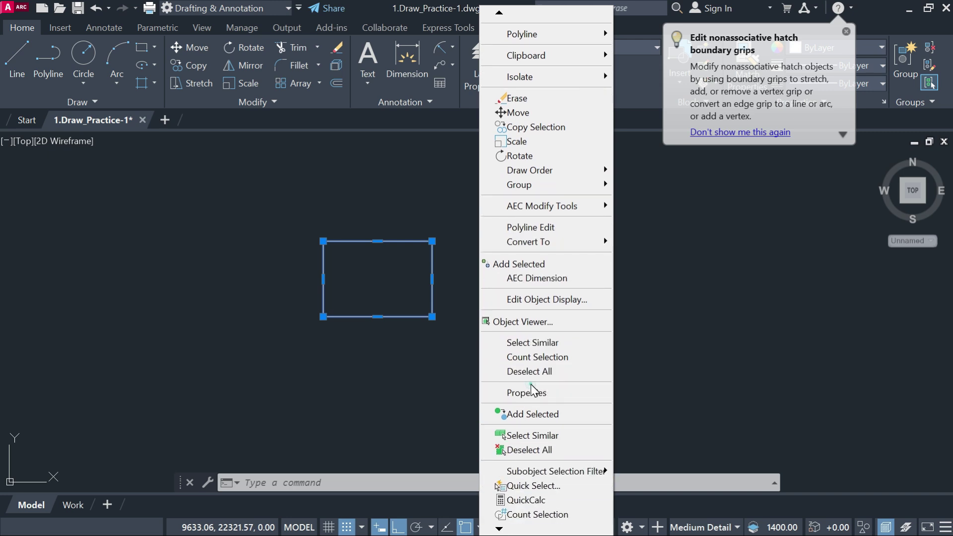
click(530, 391)
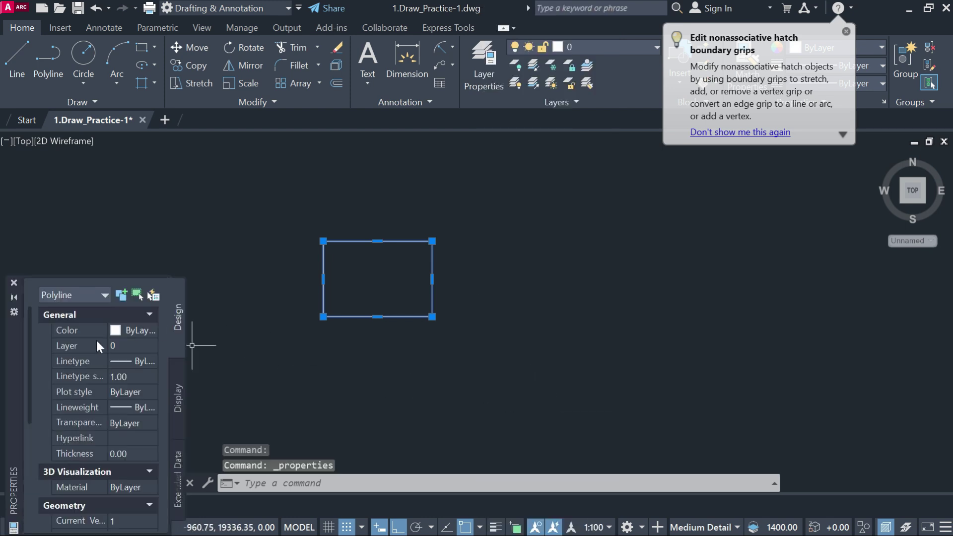
drag(19, 349, 14, 236)
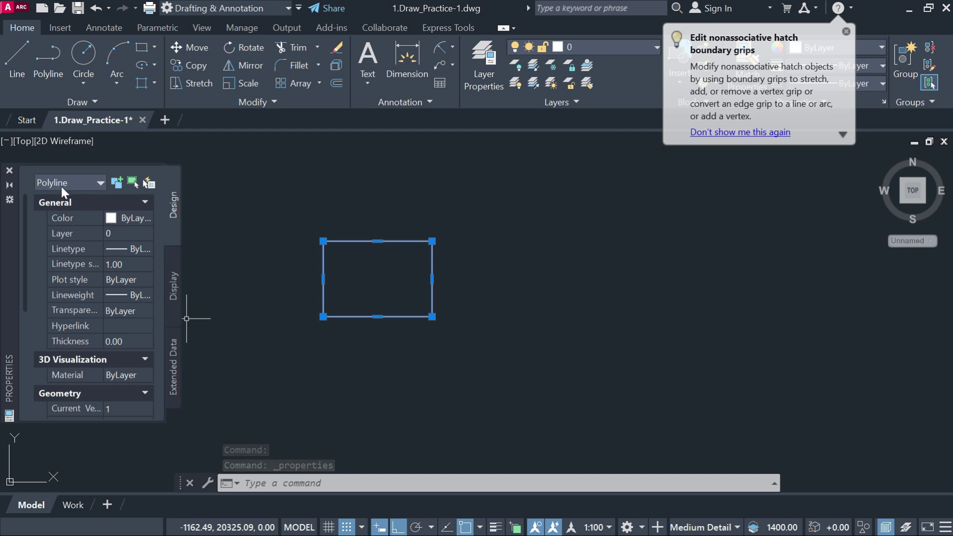
key(Escape)
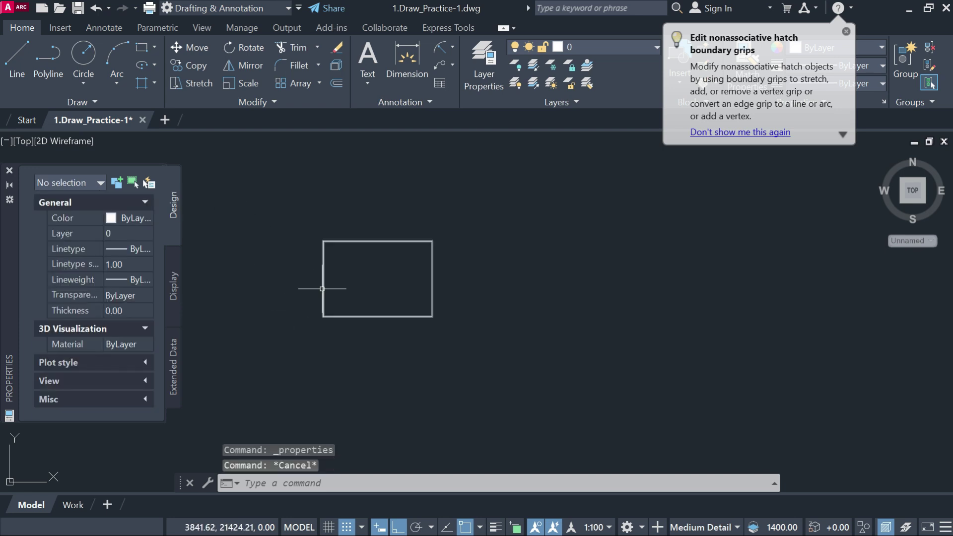
click(322, 289)
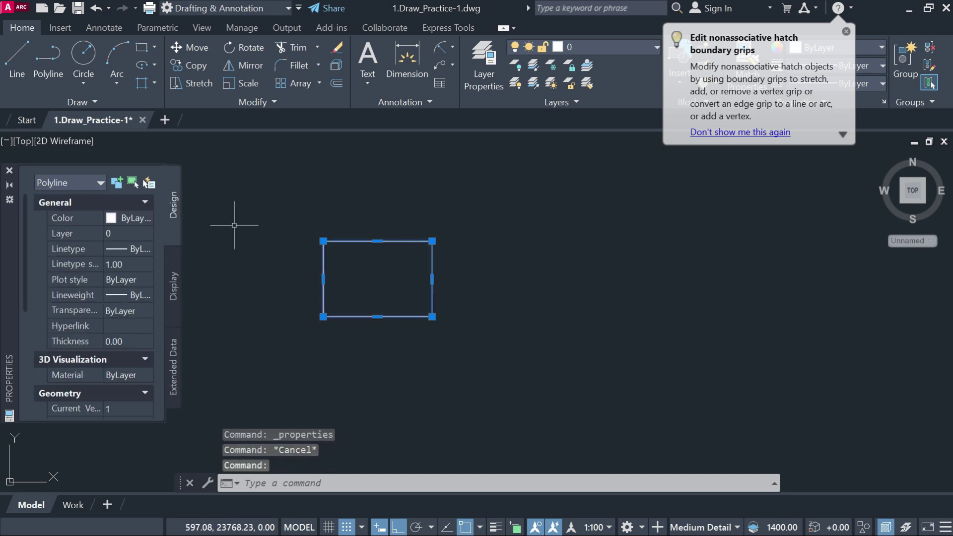
key(Escape)
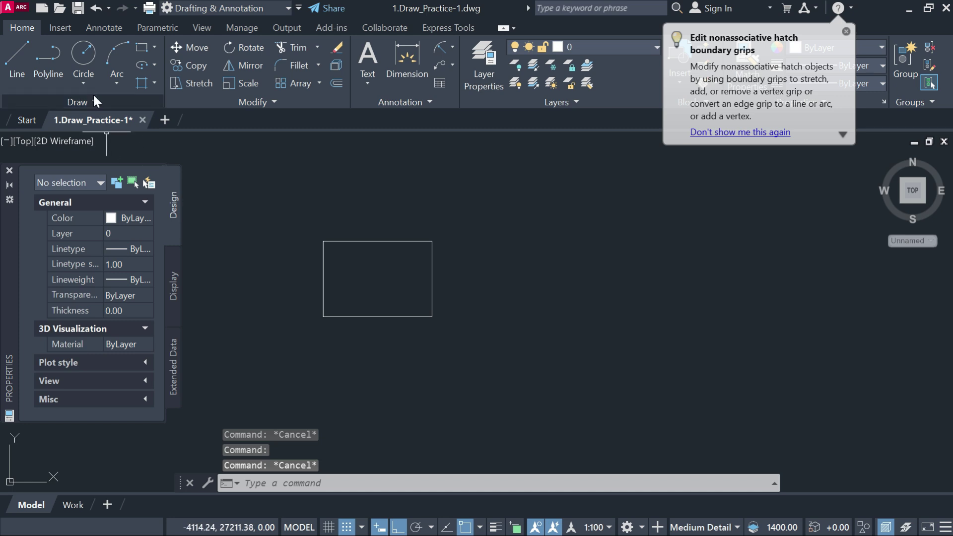
Step: Convert the rectangle into a region, check its object type in the properties, and deselect it
click(94, 100)
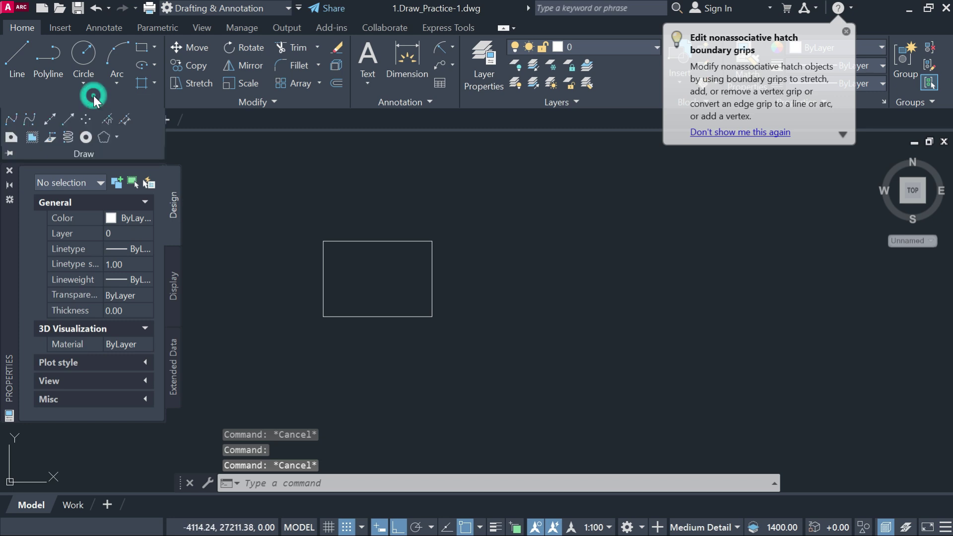
click(11, 139)
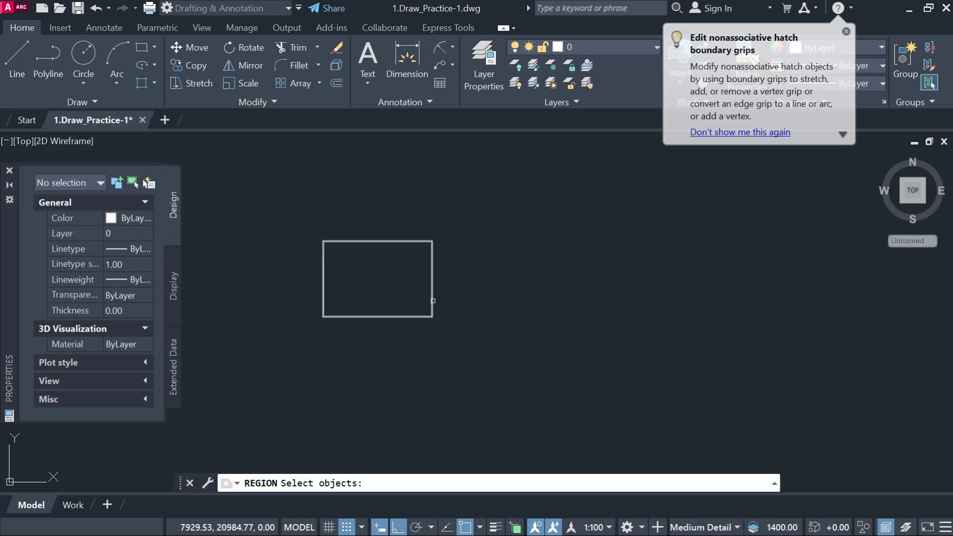
click(433, 301)
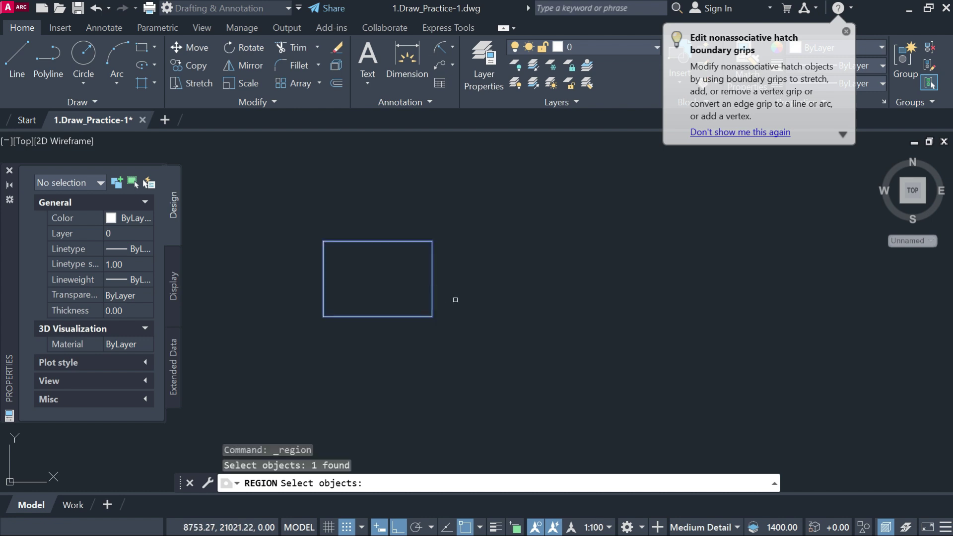
key(Return)
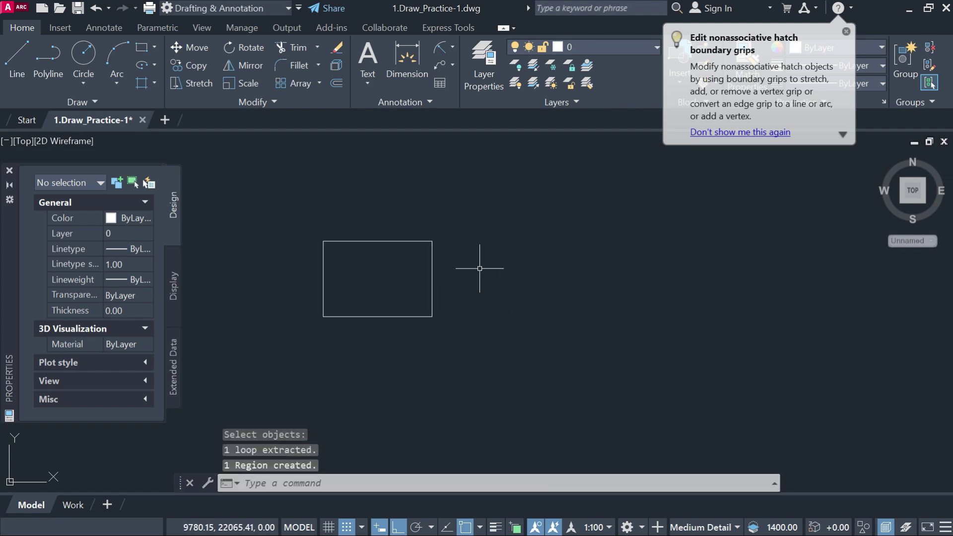
click(432, 258)
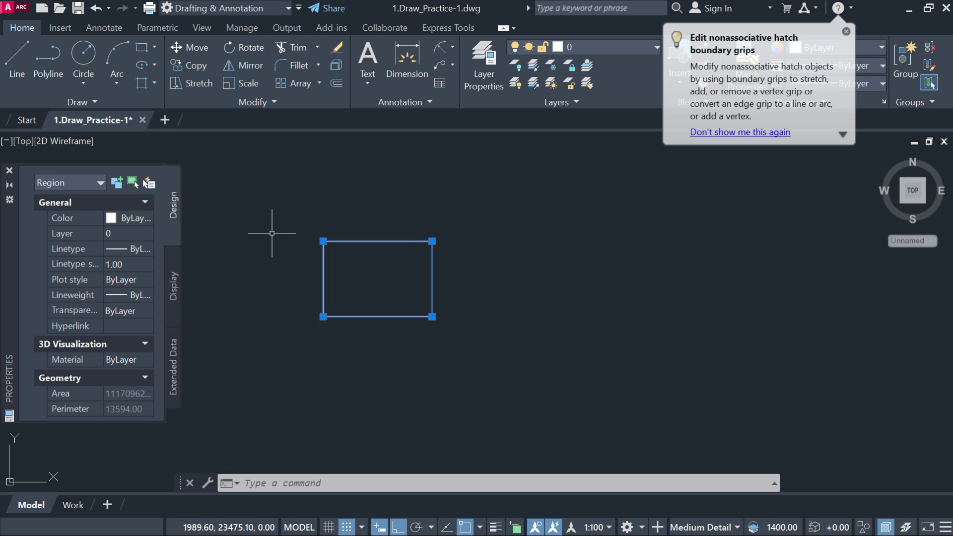
key(Escape)
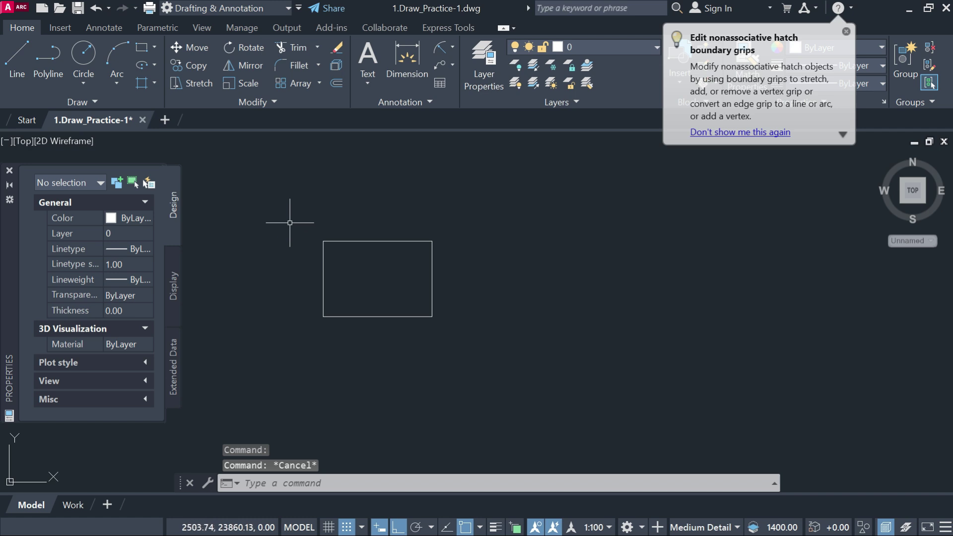
Step: Select the rectangular region with a window and erase it
click(290, 223)
click(479, 338)
text(e)
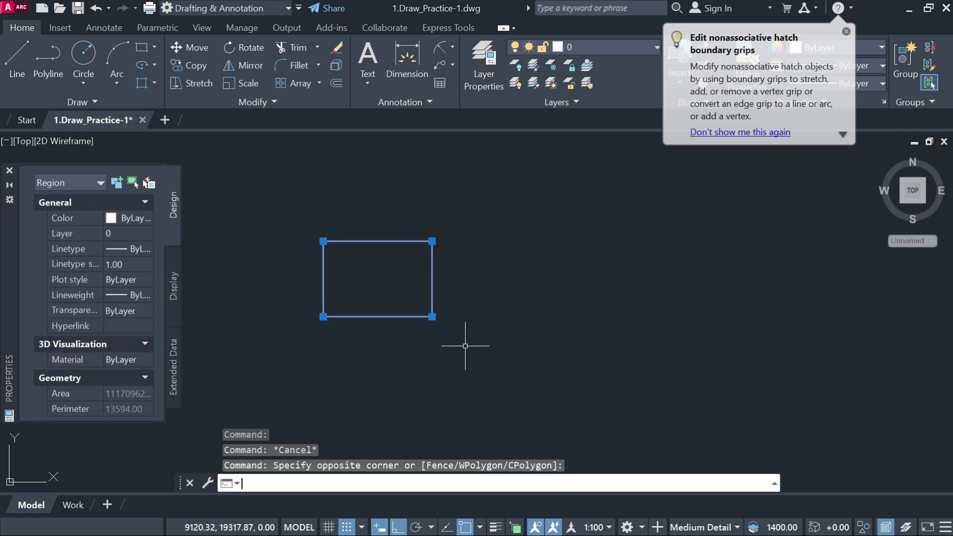
key(Return)
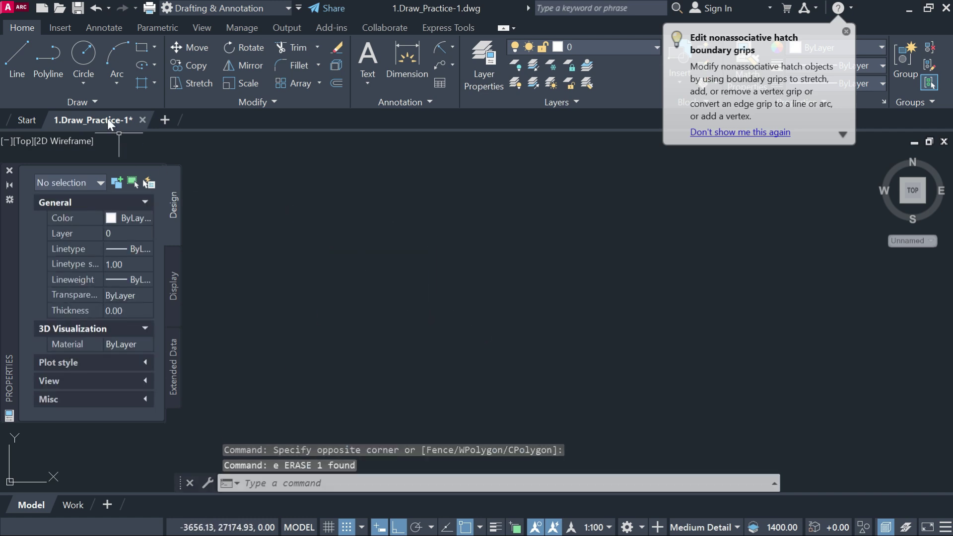
Step: Draw a four-sided wipeout about 8,000 units wide beside the existing quadrilateral
click(94, 102)
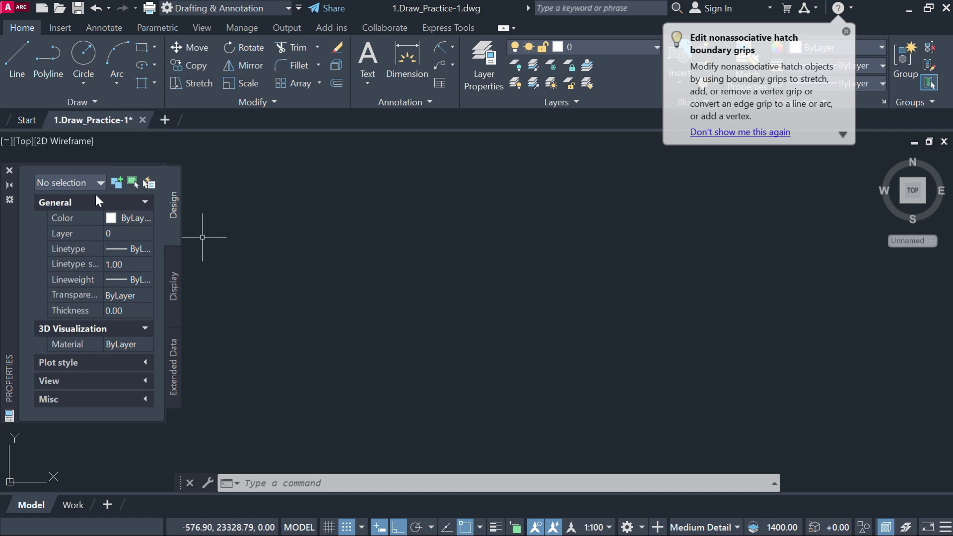
click(84, 101)
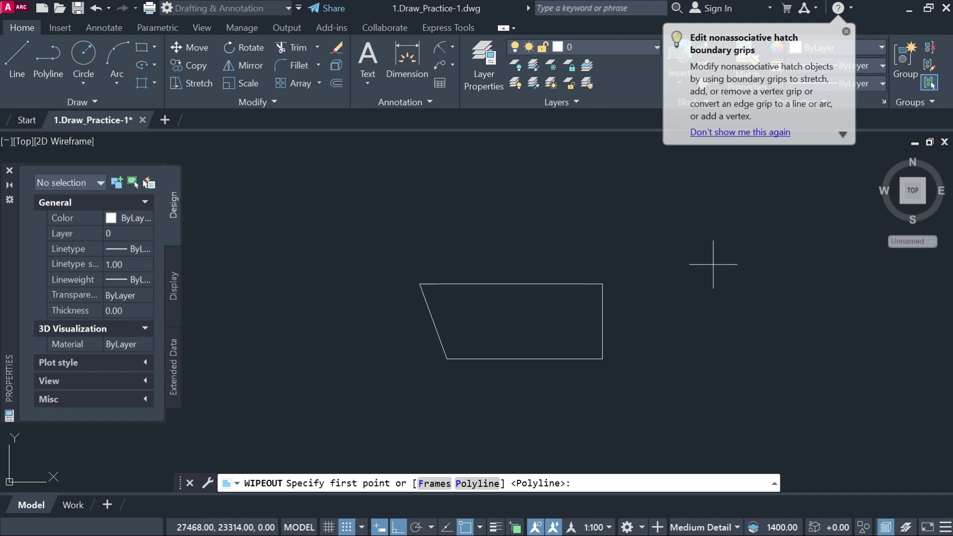
click(703, 261)
click(653, 341)
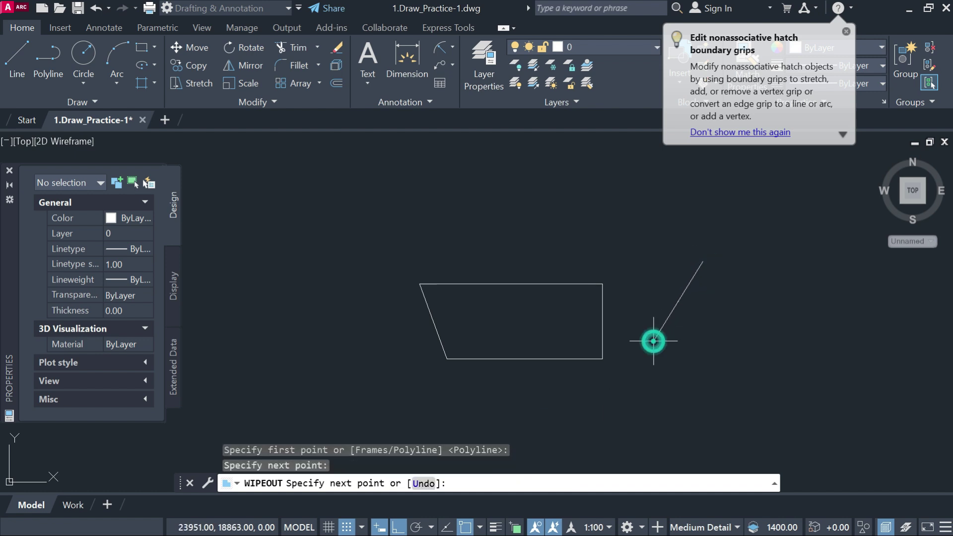
click(695, 423)
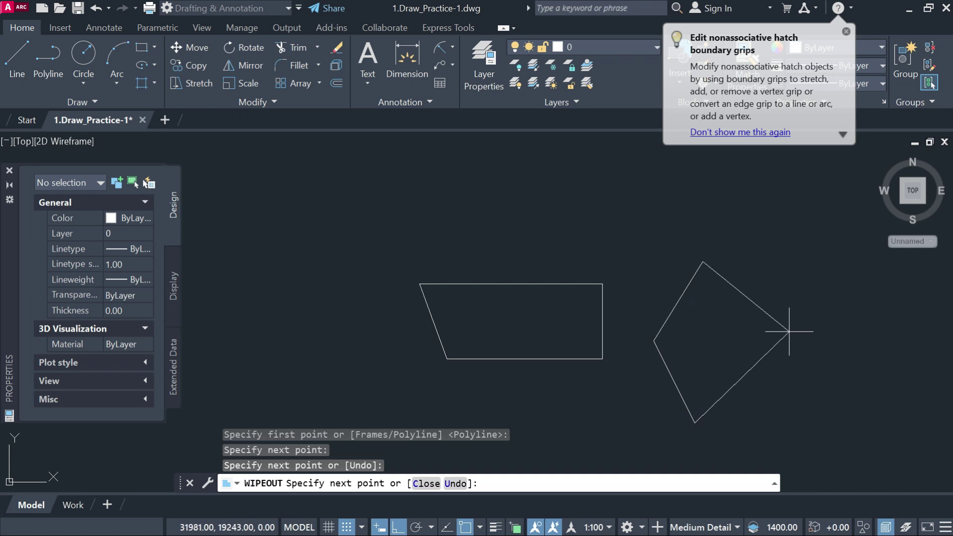
click(789, 329)
key(Return)
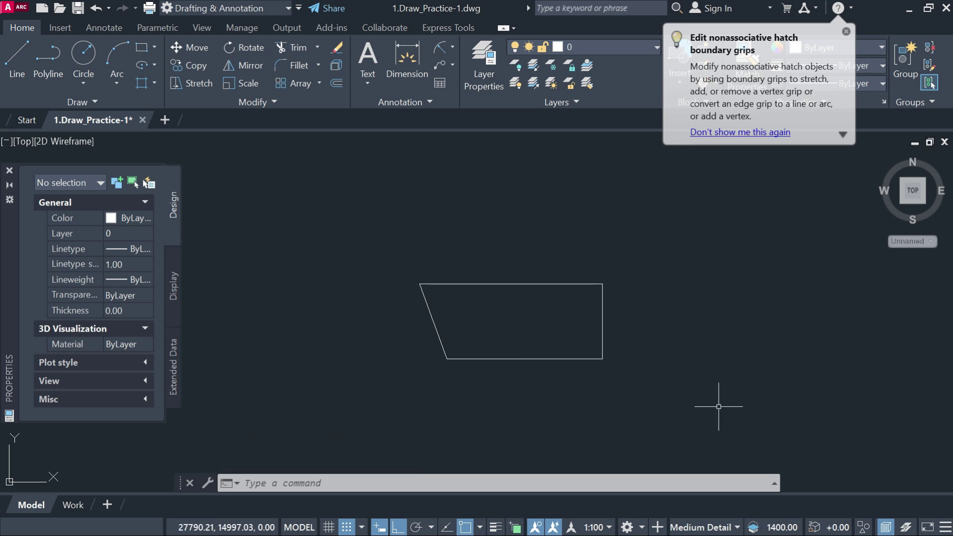
Step: Select the frameless wipeout with crossing windows to inspect its boundary and object type
click(763, 274)
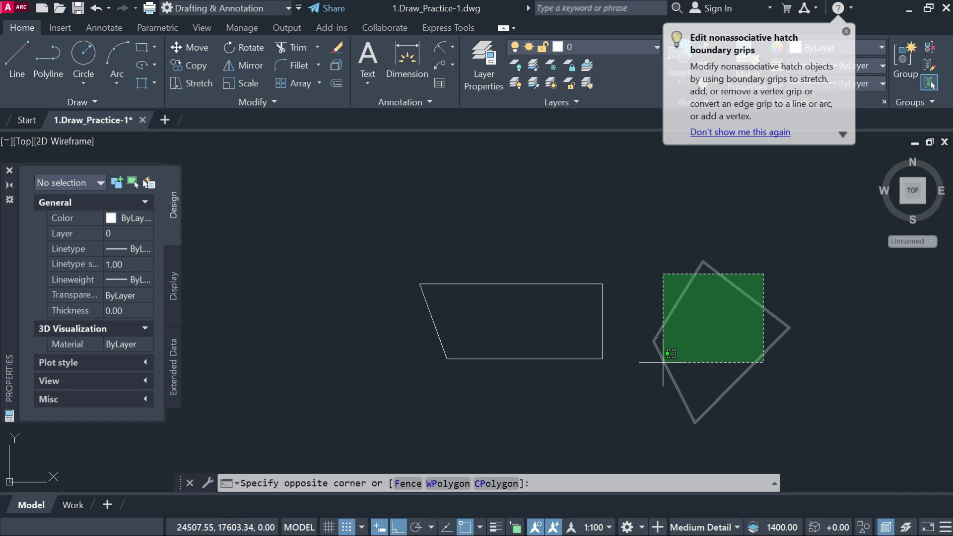
click(663, 362)
key(Escape)
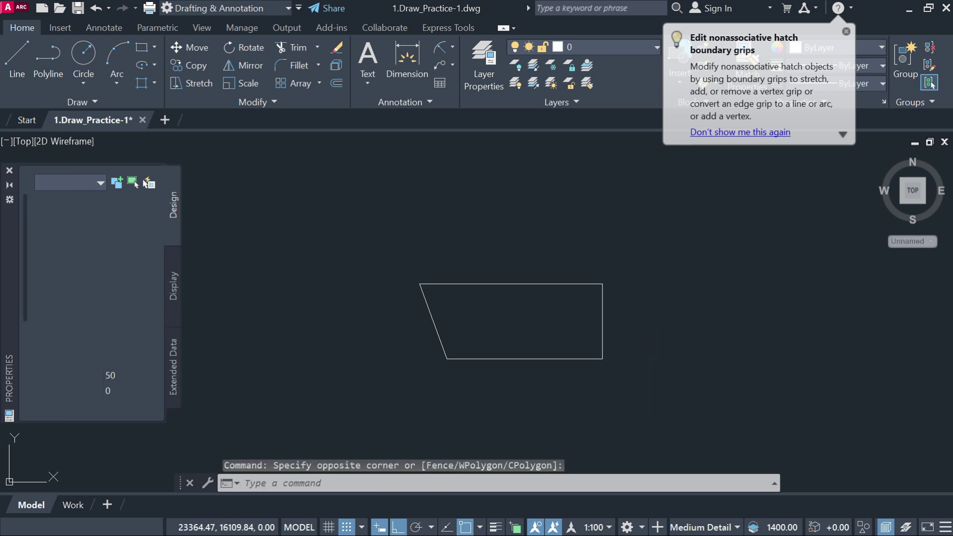
click(797, 289)
click(620, 419)
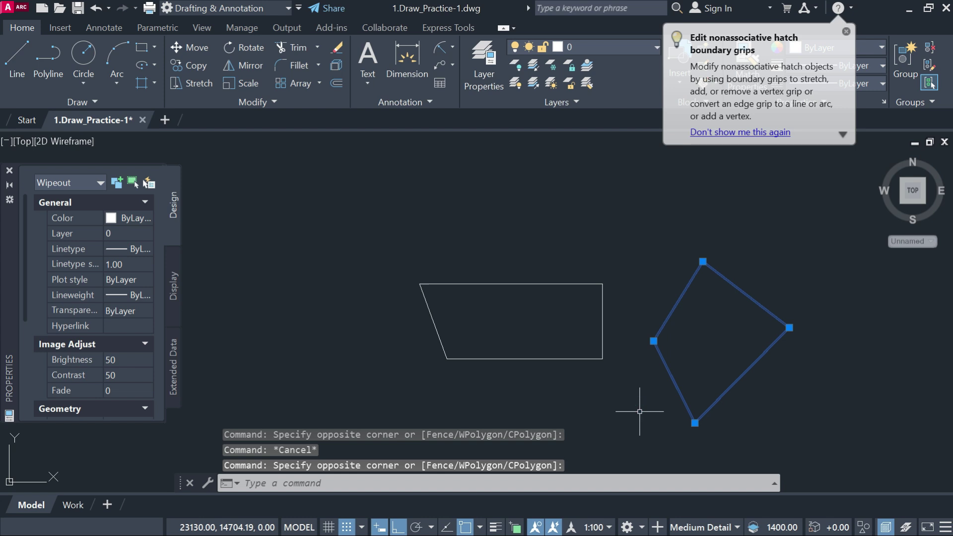
key(Escape)
click(808, 290)
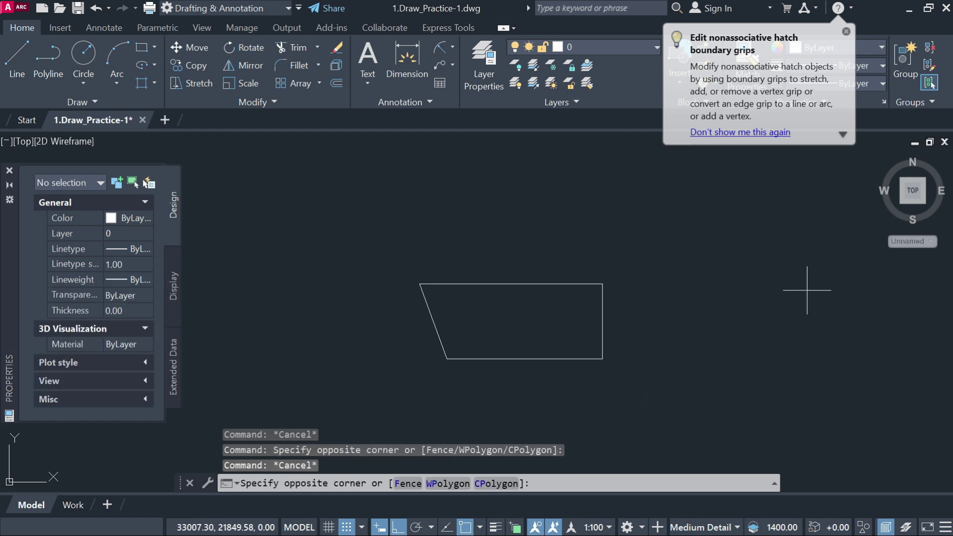
click(794, 322)
key(Delete)
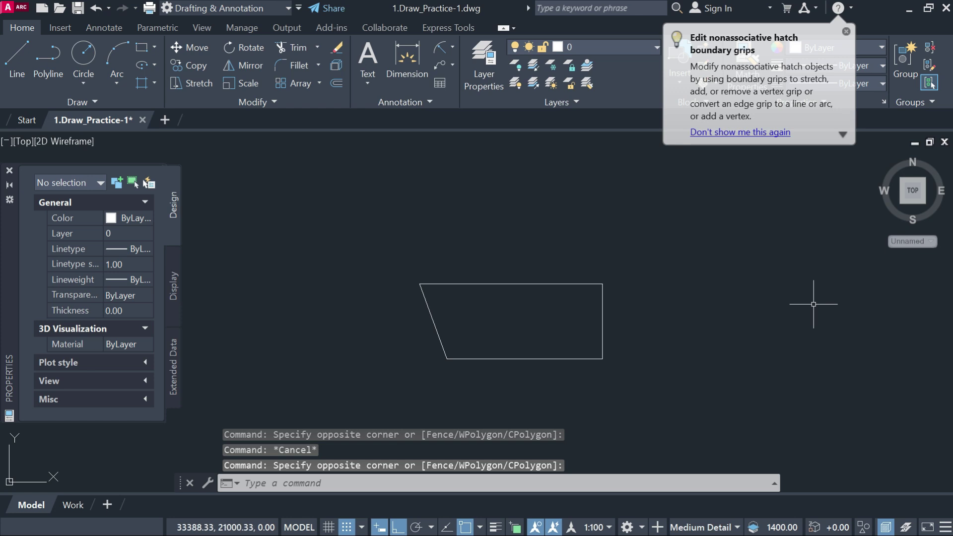
Step: Turn the wipeout frames ON using the Frames option of the Wipeout command
click(94, 102)
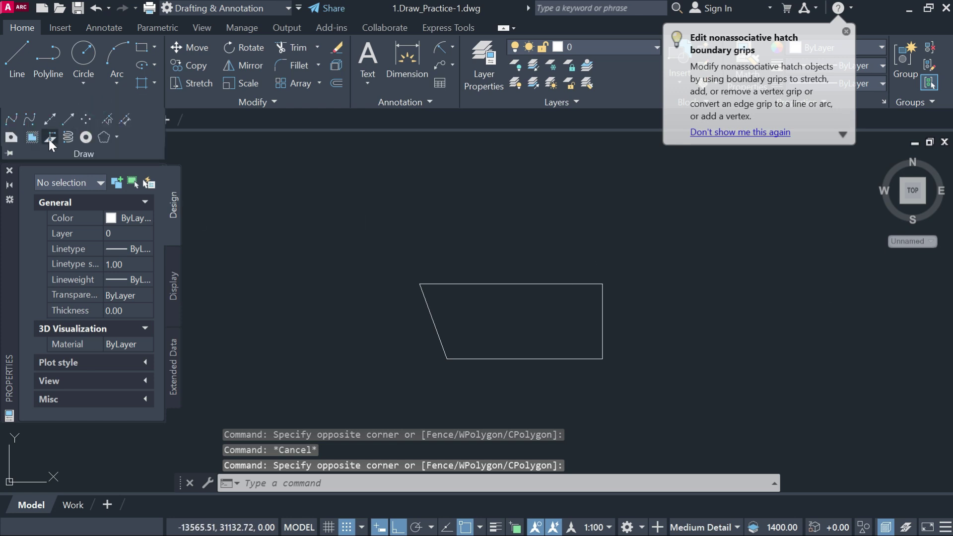
click(33, 137)
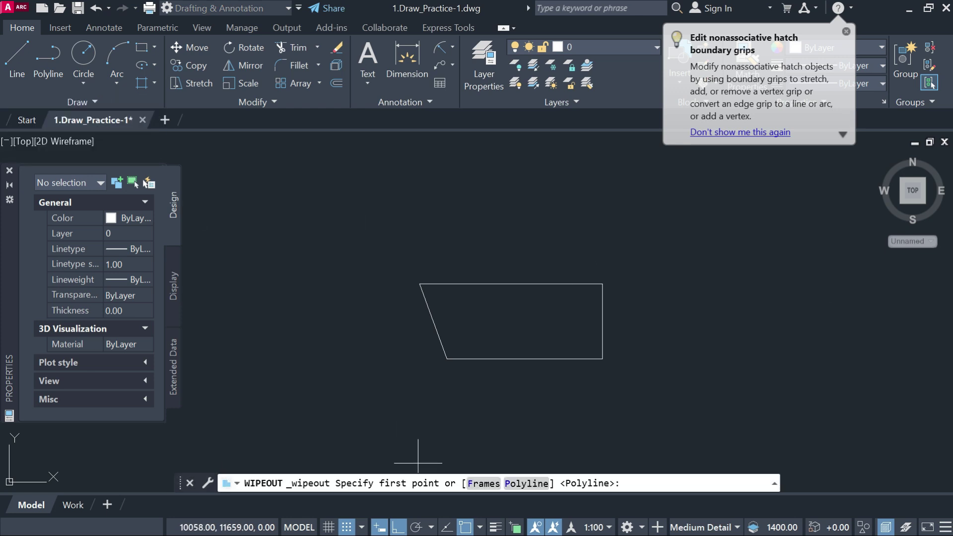
click(494, 487)
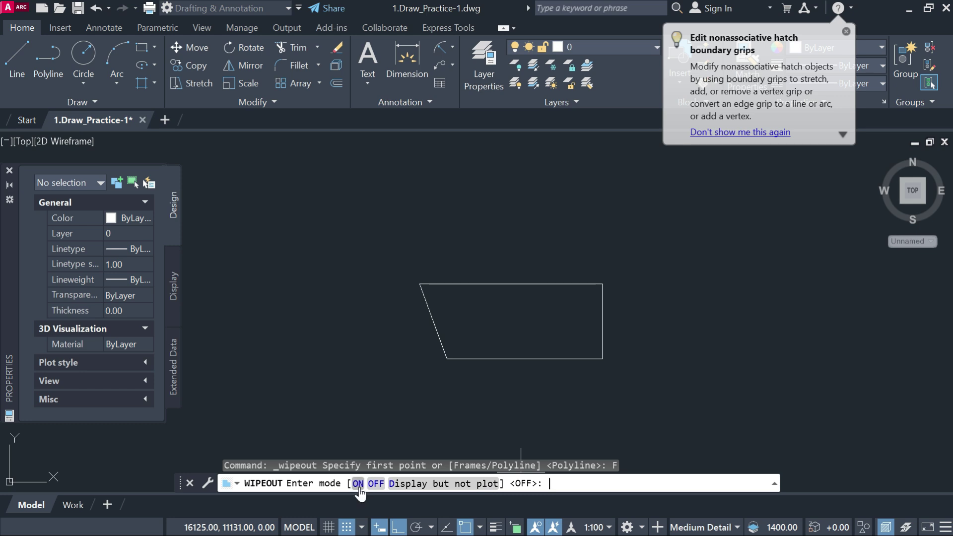
text(ON)
key(Return)
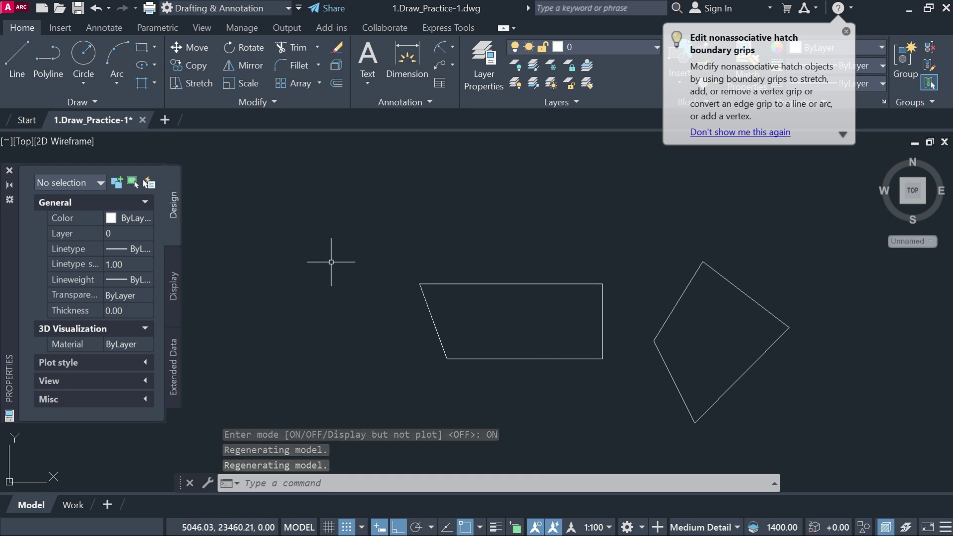
click(97, 101)
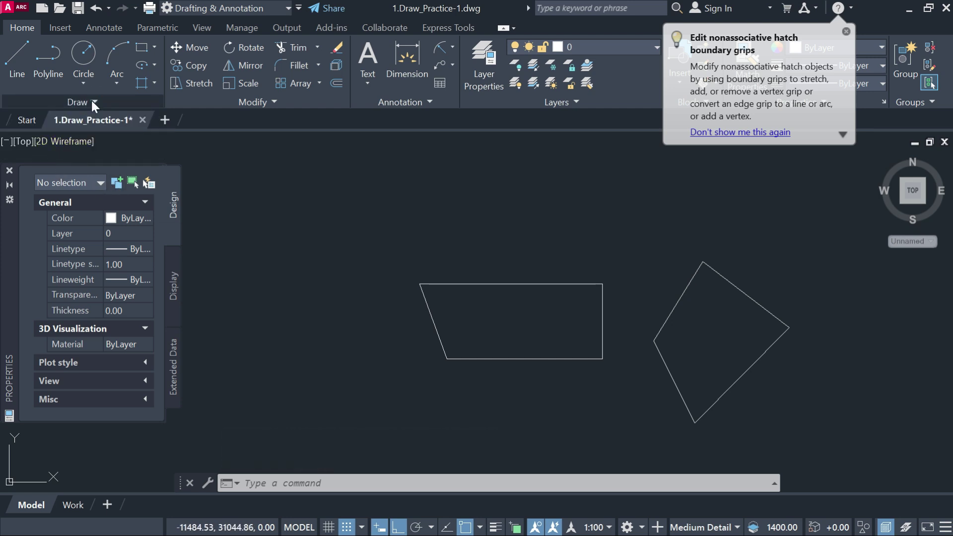
Step: Draw an open four-segment 3D polyline about 33,000 units long above the two quadrilaterals, with Ortho off
click(91, 100)
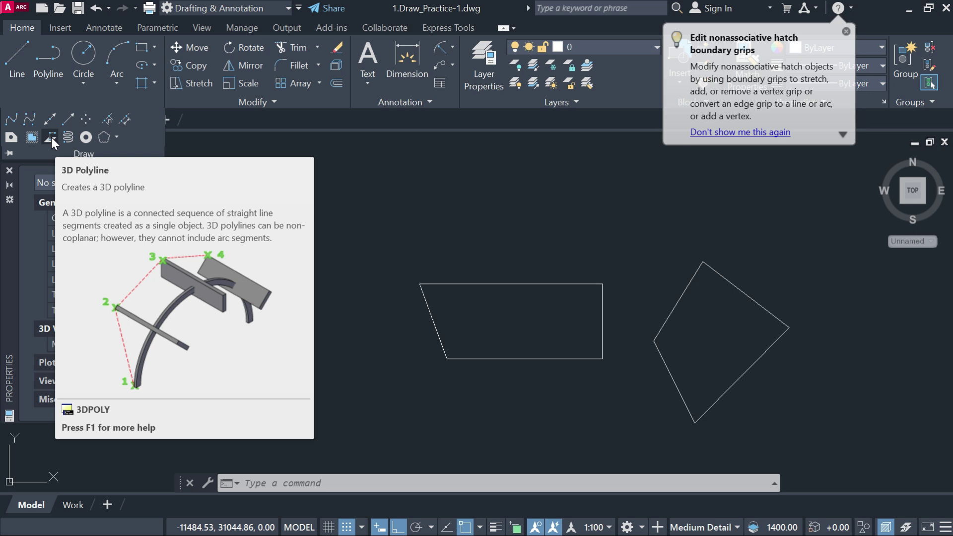
click(52, 137)
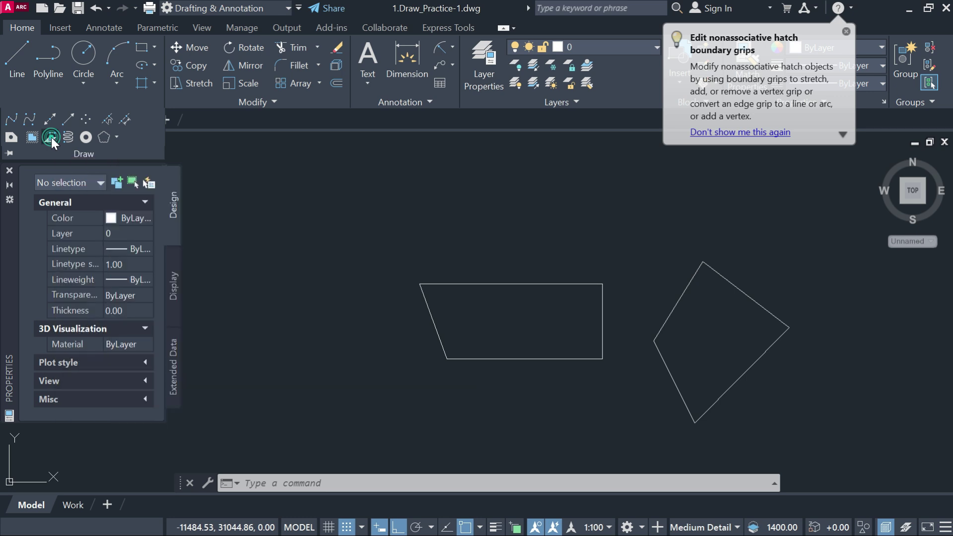
click(320, 253)
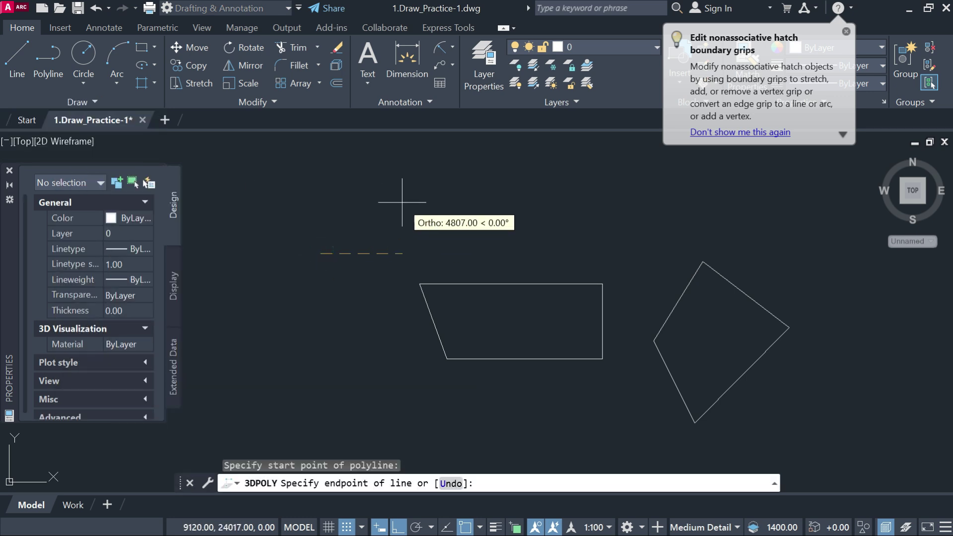
key(F8)
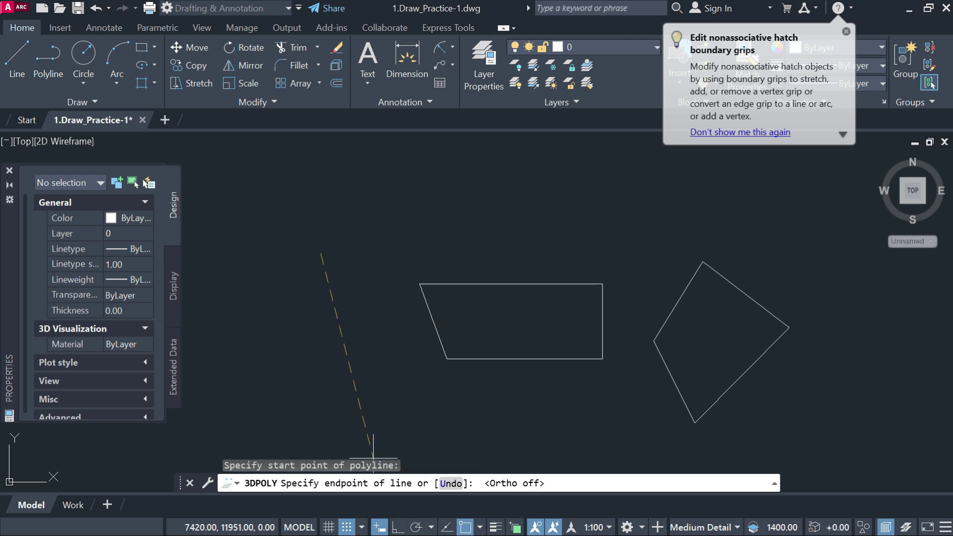
click(408, 216)
click(592, 216)
click(767, 230)
click(836, 312)
key(Escape)
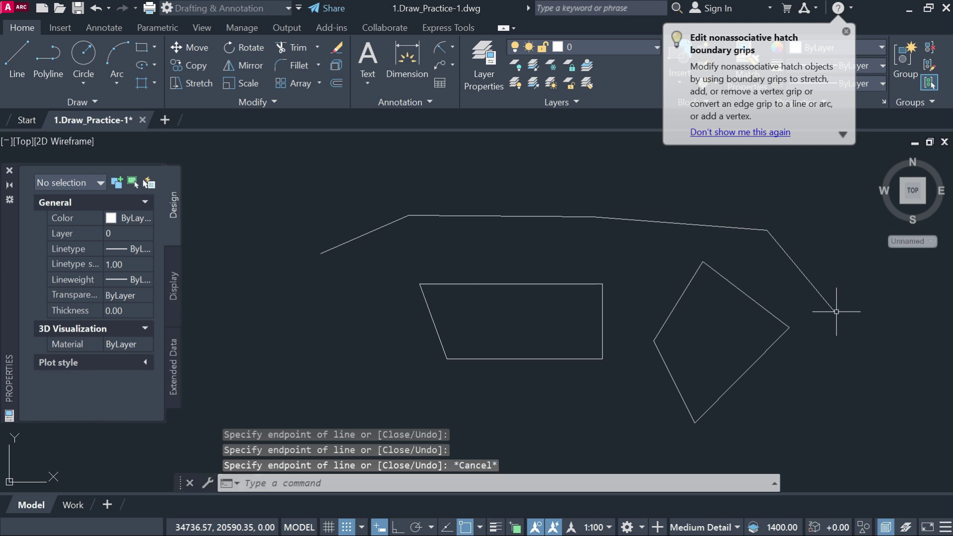
Step: Set the Z value of the 3D polyline's first vertex to 300
click(817, 288)
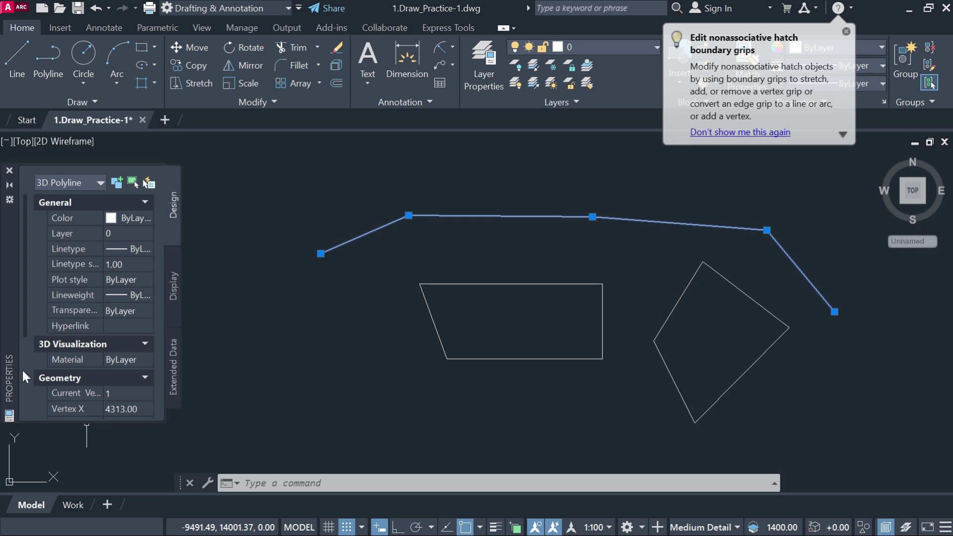
scroll(22, 372, down, 2)
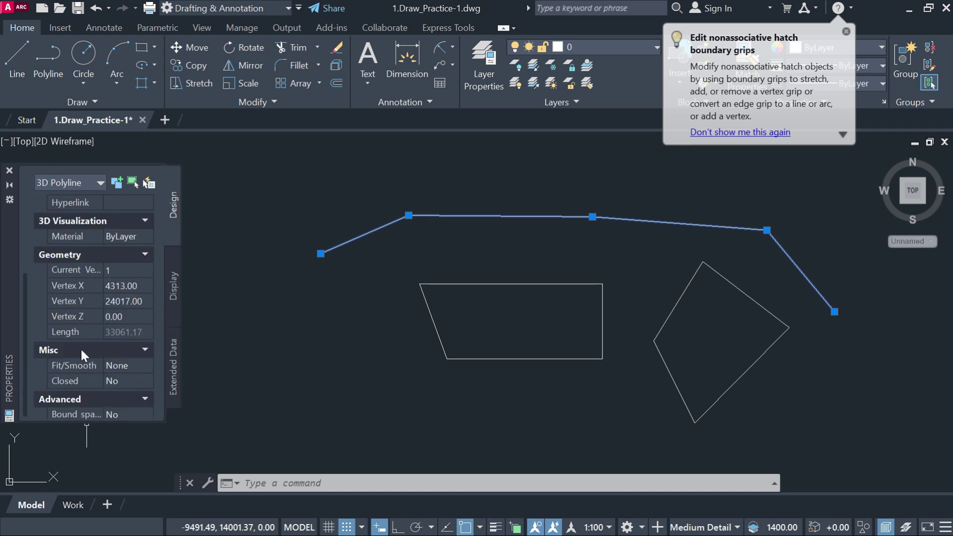
click(128, 316)
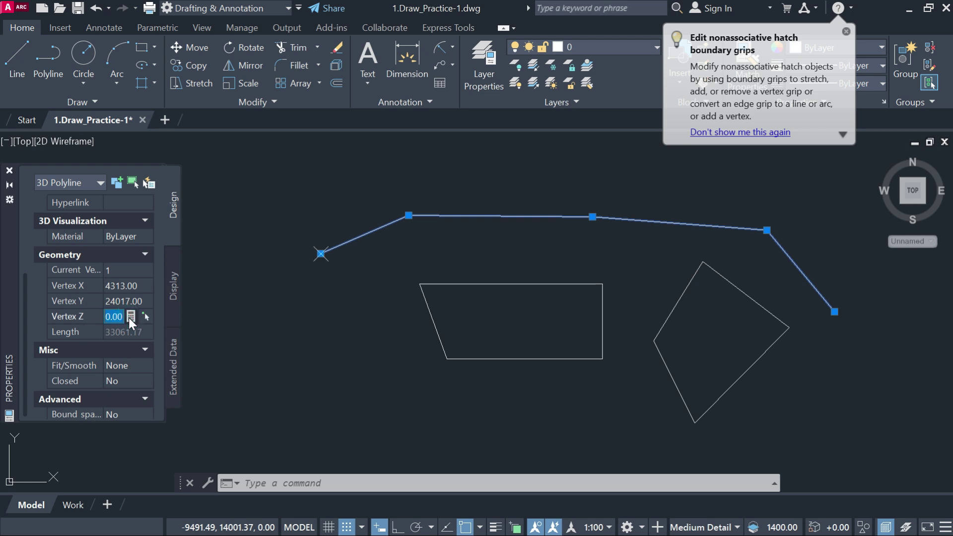
text(500)
key(Return)
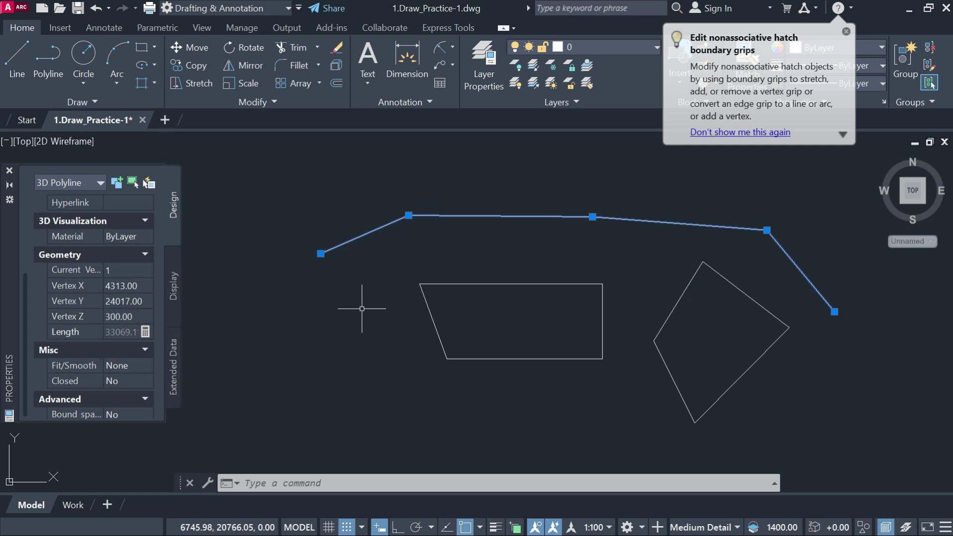
key(Escape)
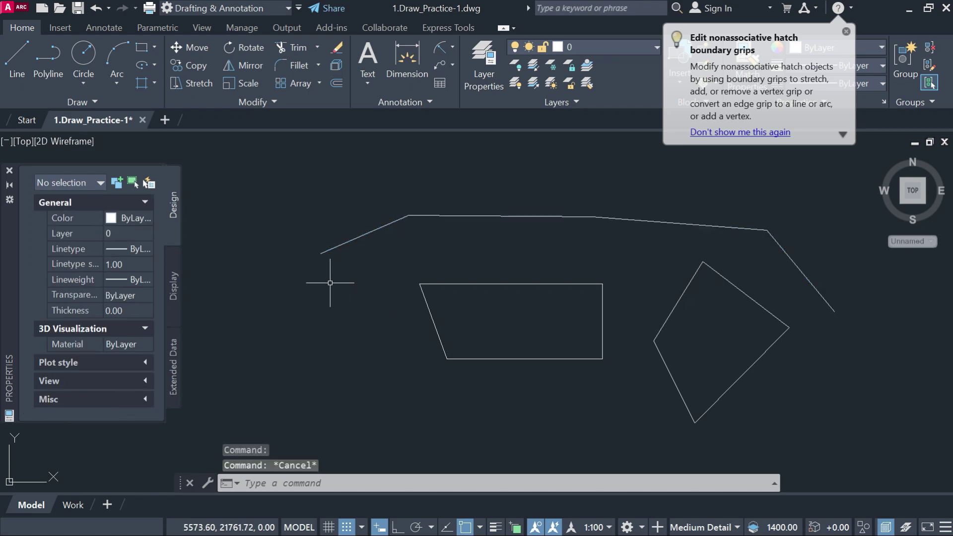
Step: Draw a two-segment regular polyline spanning about 19,200 units above the 3D polyline
click(43, 58)
click(317, 199)
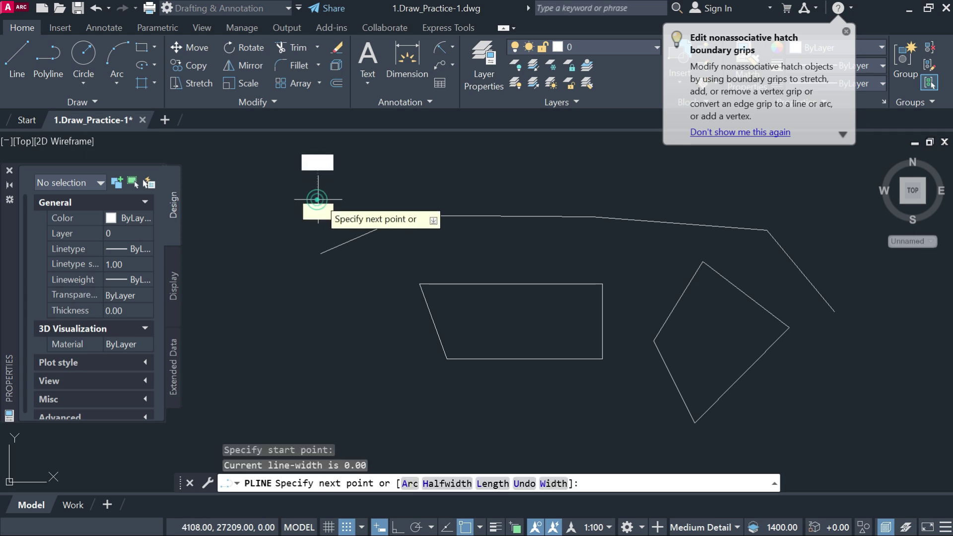
click(487, 162)
click(643, 190)
key(Escape)
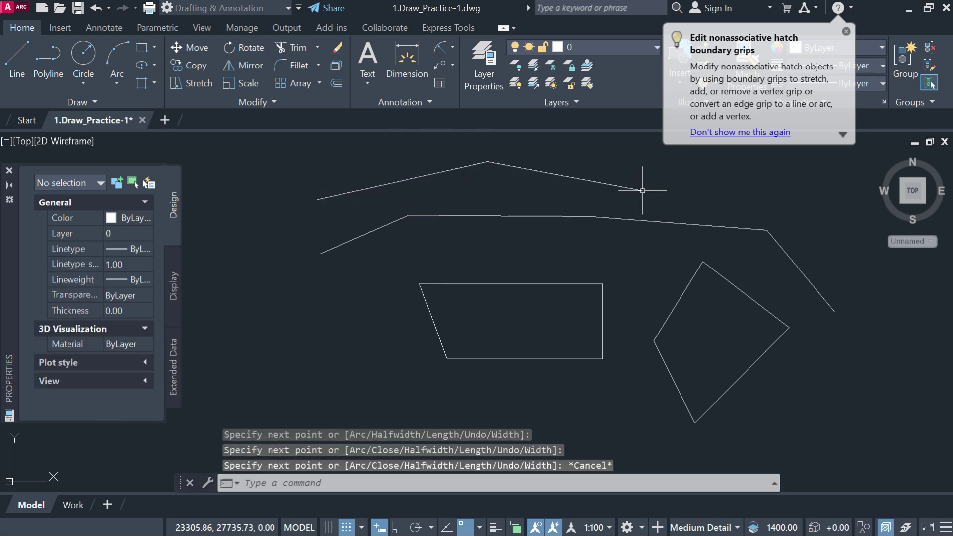
Step: Select the regular polyline and the 3D polyline separately to compare their grips and object types
click(549, 172)
click(401, 173)
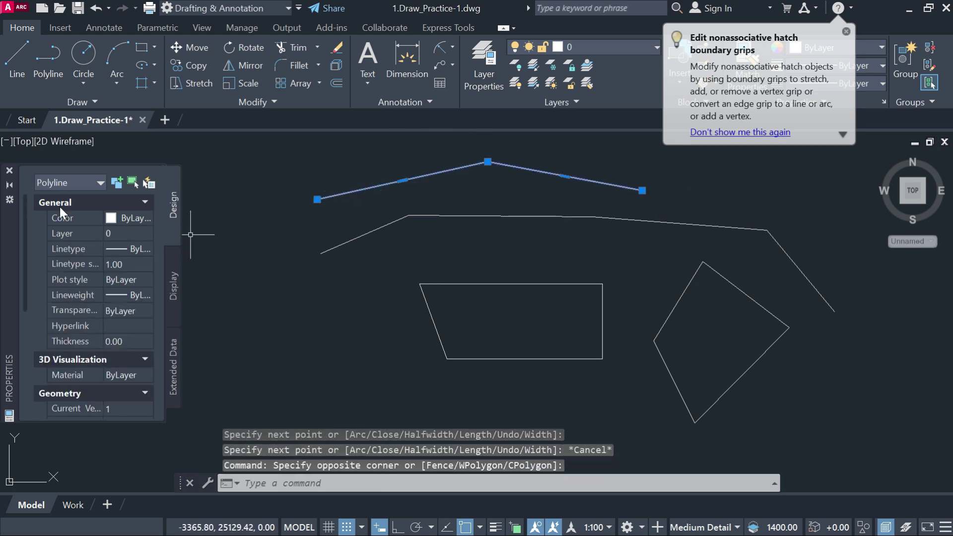
key(Escape)
click(375, 251)
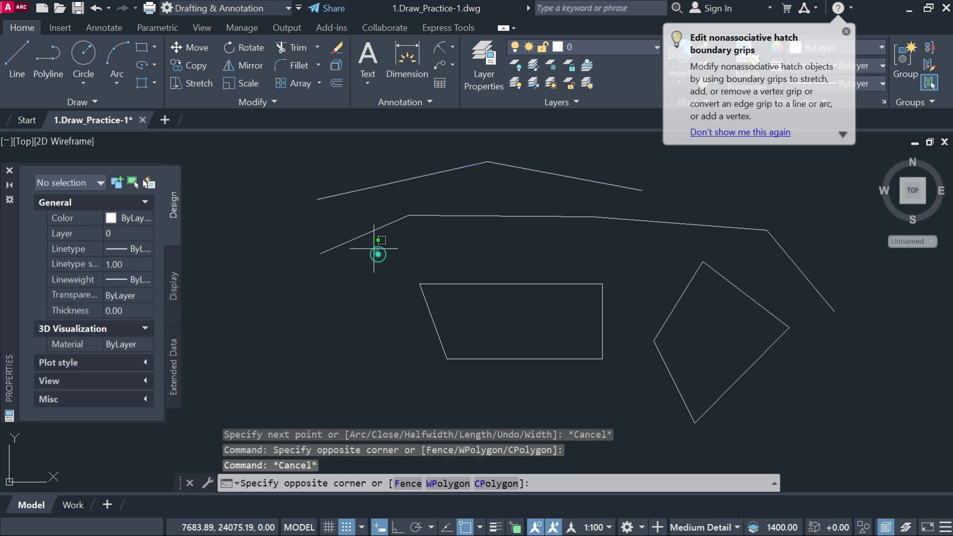
click(351, 230)
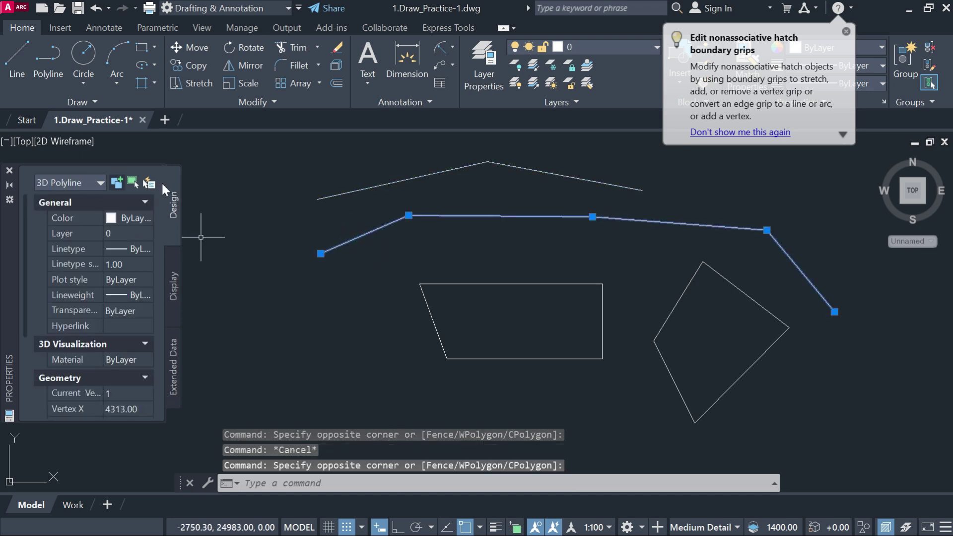
key(Escape)
Step: Erase both polylines and both quadrilaterals with one crossing selection
scroll(355, 290, down, 4)
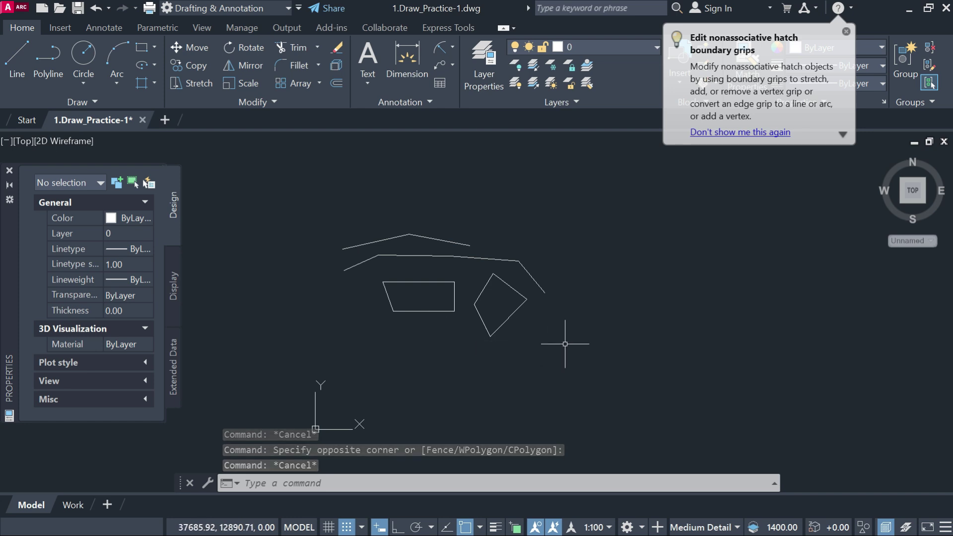
click(565, 343)
click(377, 232)
text(e)
key(Return)
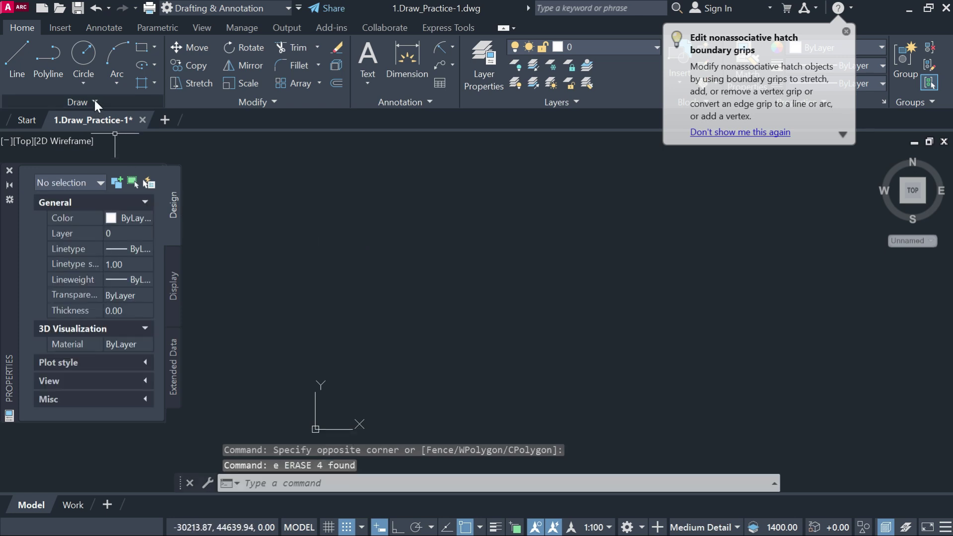
Step: Draw a three-turn helix with a base radius of about 7,480 and a top radius of about 22,880 units
click(94, 101)
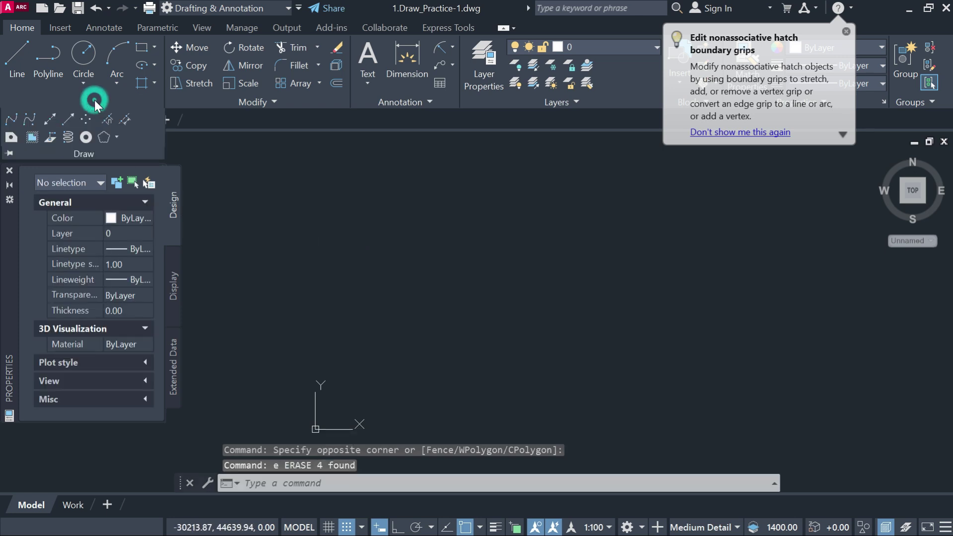
click(70, 138)
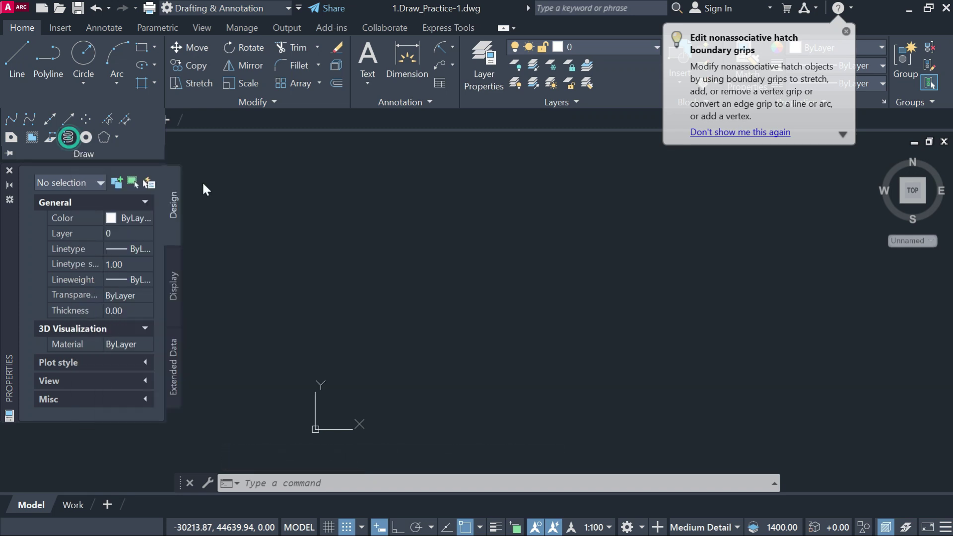
click(460, 287)
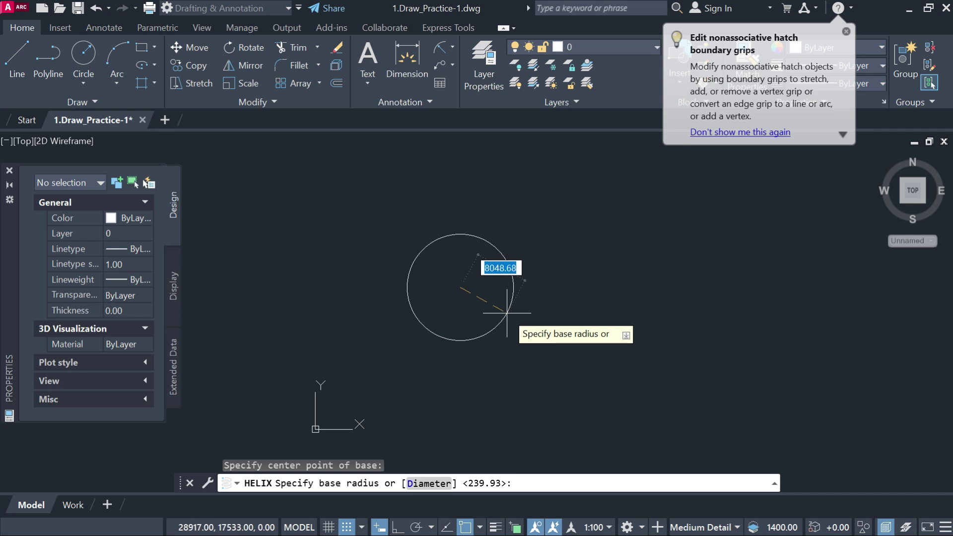
click(507, 312)
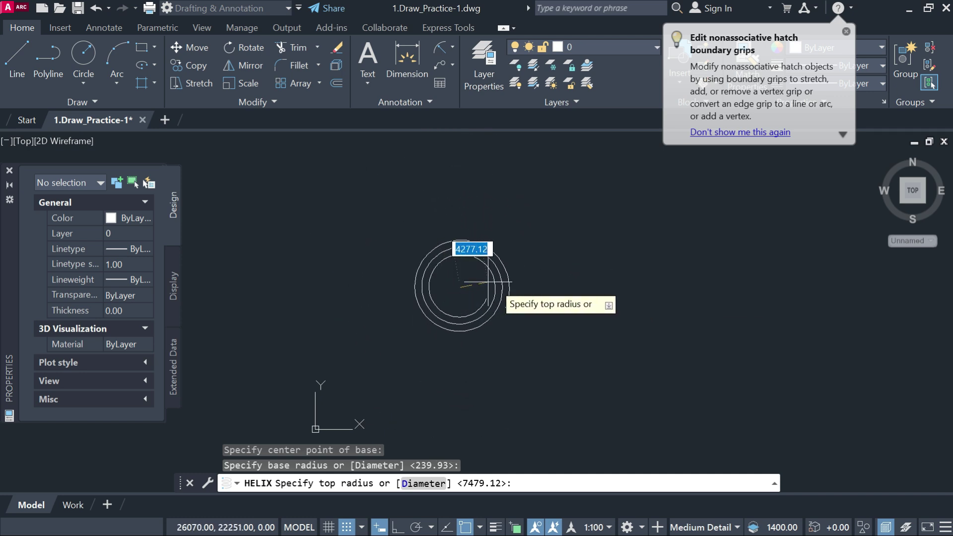
click(616, 304)
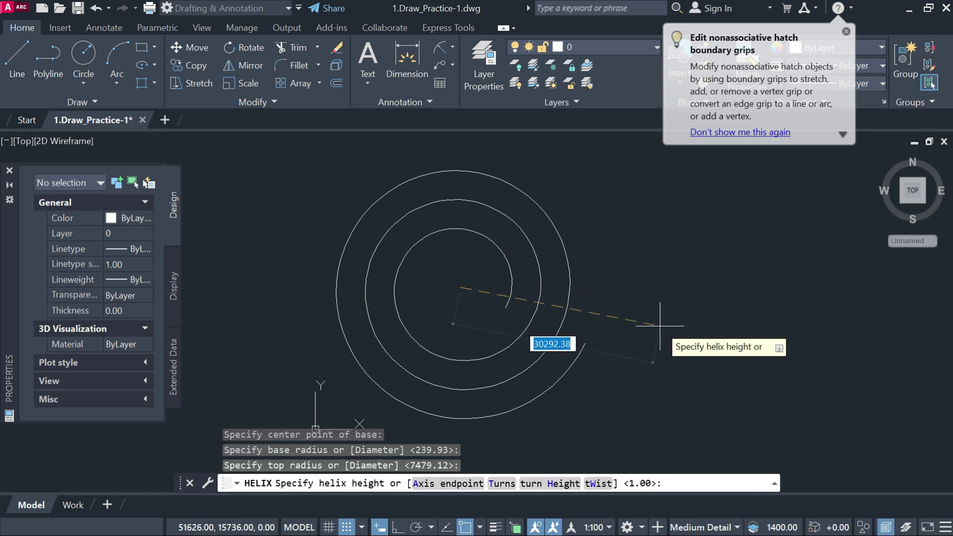
click(655, 347)
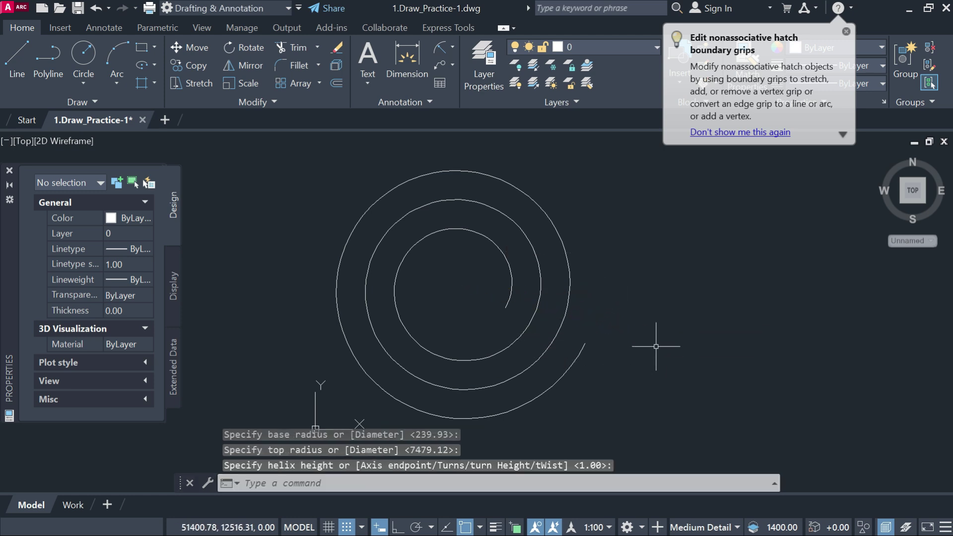
Step: Draw a second three-turn helix beside the first, with its base radius larger than its top radius
key(Return)
click(706, 243)
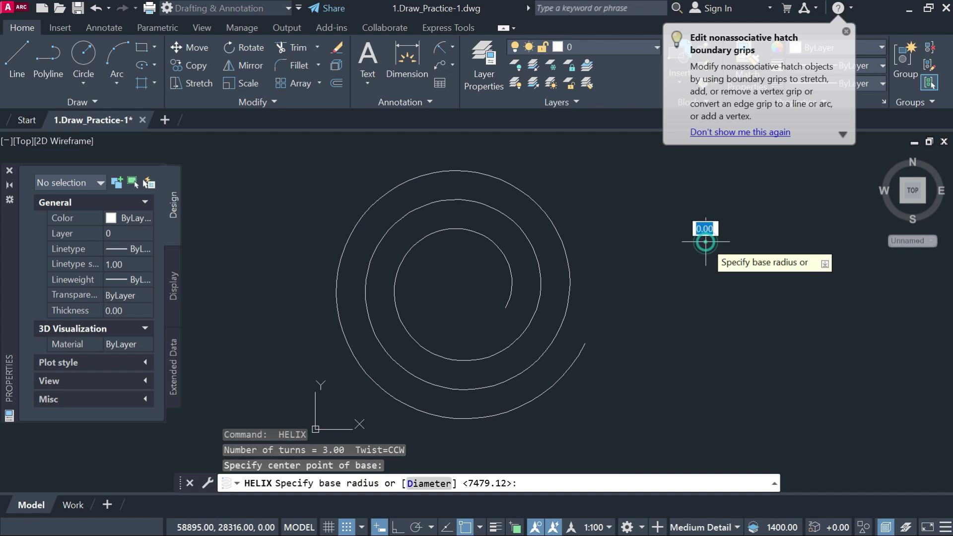
click(636, 374)
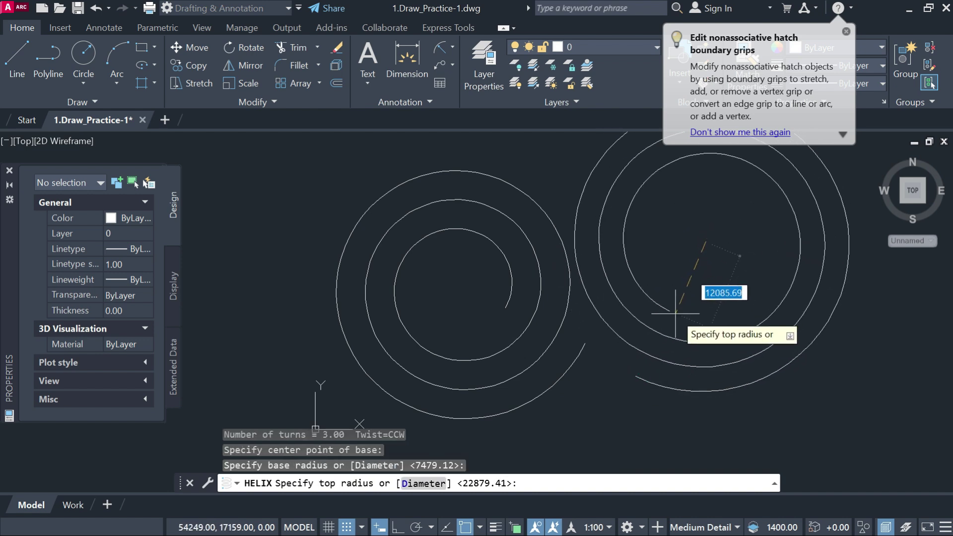
click(690, 279)
key(Return)
Step: Erase both helixes with a crossing selection
scroll(504, 305, down, 4)
click(628, 354)
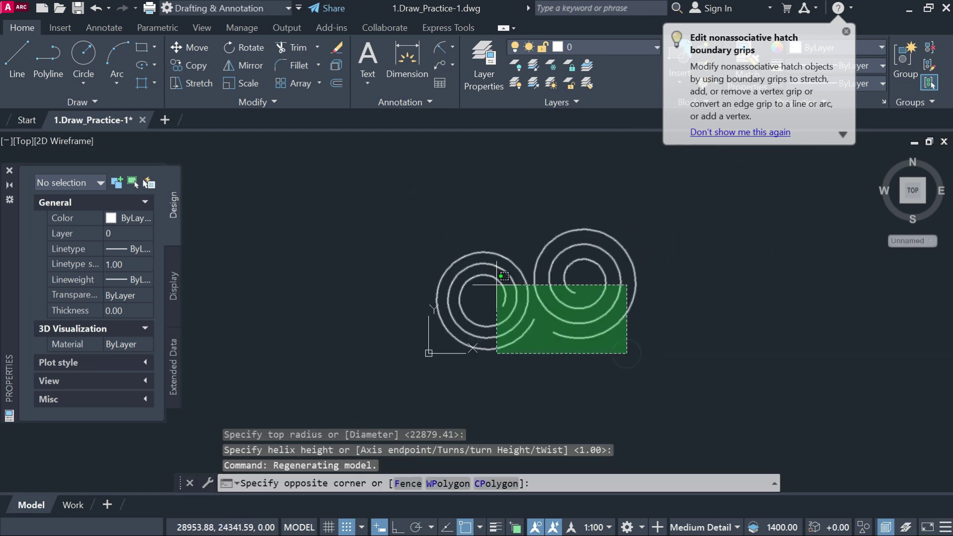
click(465, 237)
key(Return)
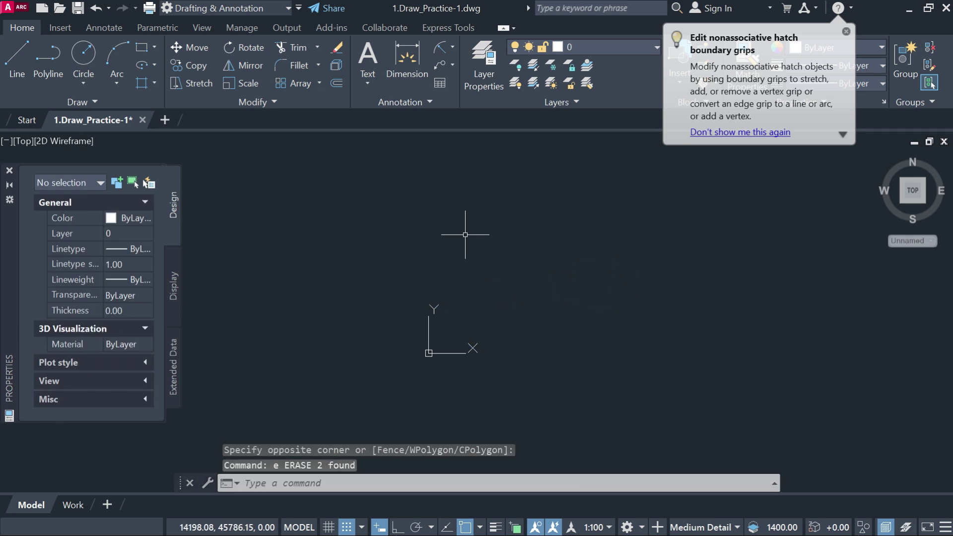
Step: Place one donut above the origin with an inside diameter of 2000 and an outside diameter defined by two picked points
click(97, 101)
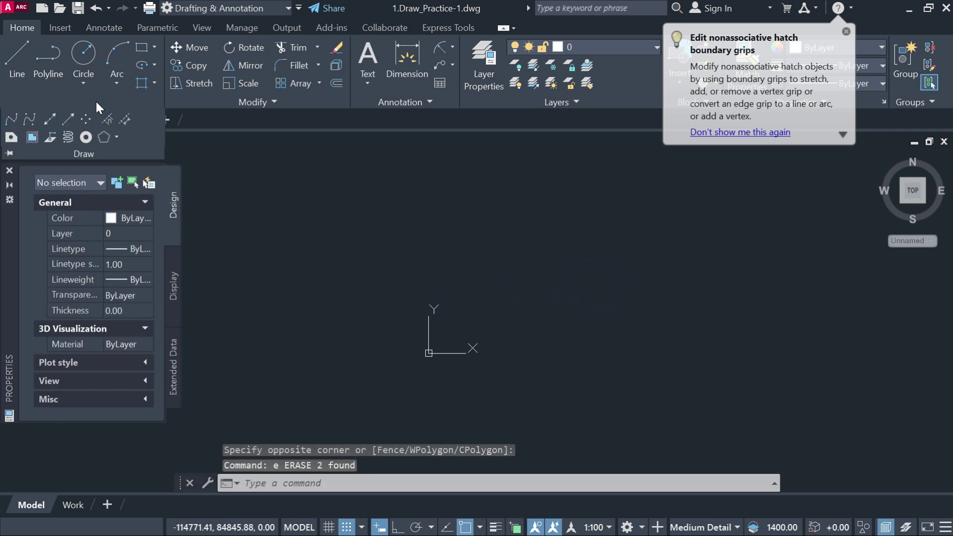
click(85, 137)
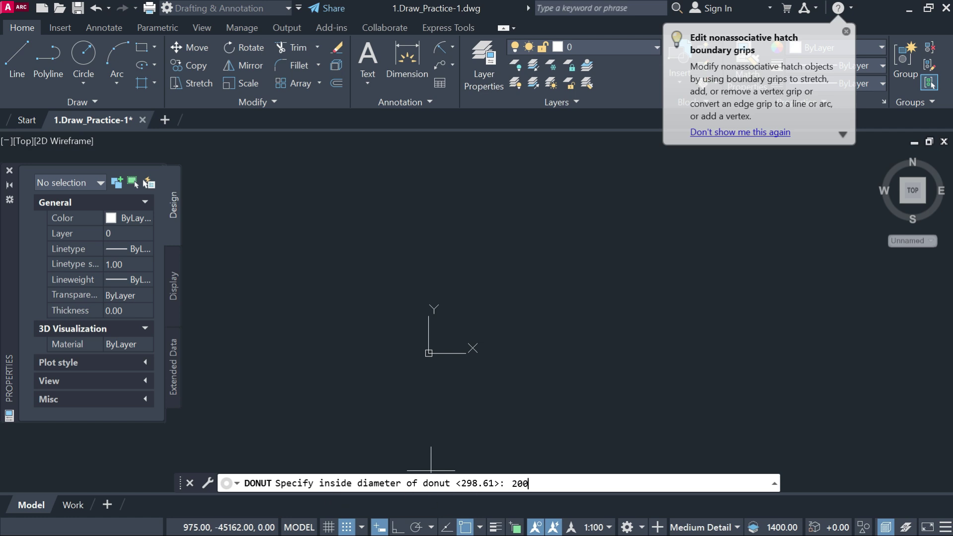
text(2000)
key(Return)
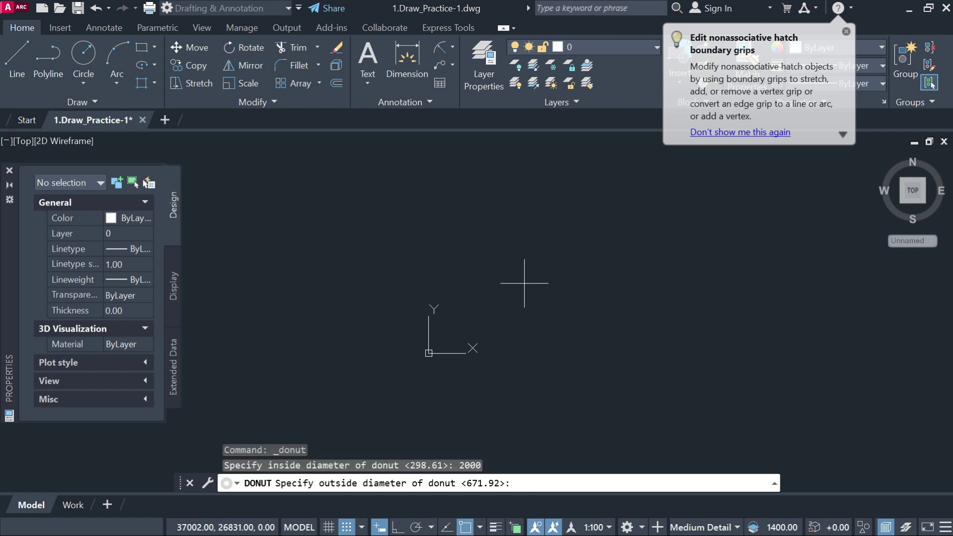
click(525, 283)
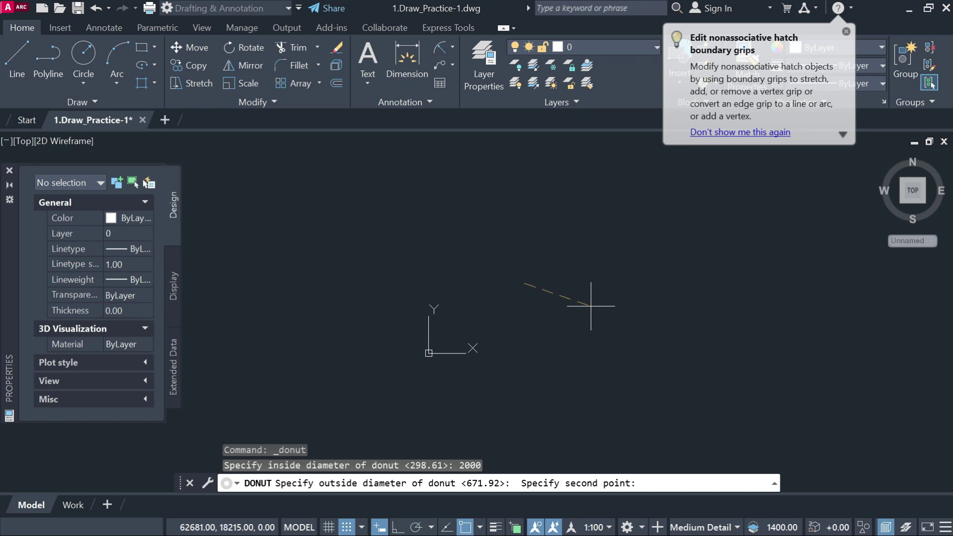
click(604, 316)
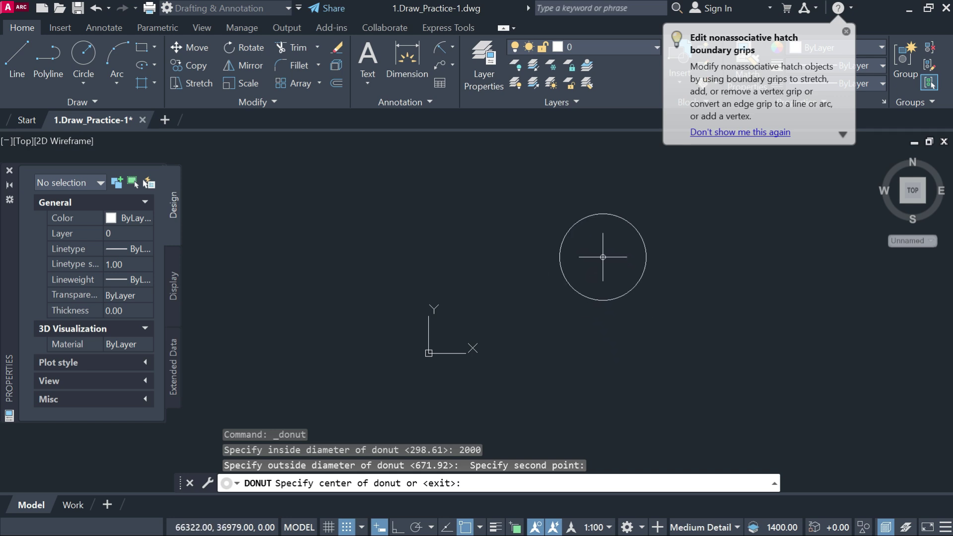
click(526, 233)
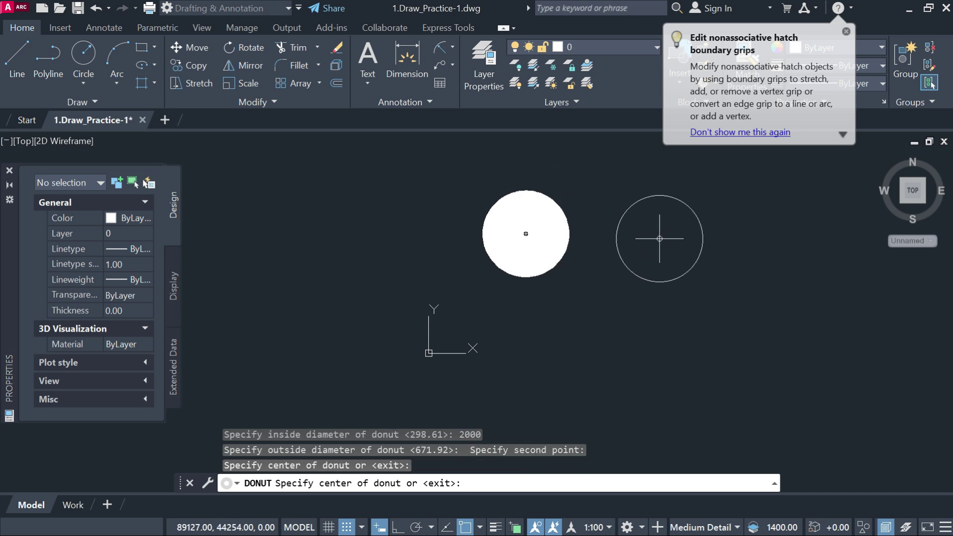
key(Return)
scroll(566, 213, up, 12)
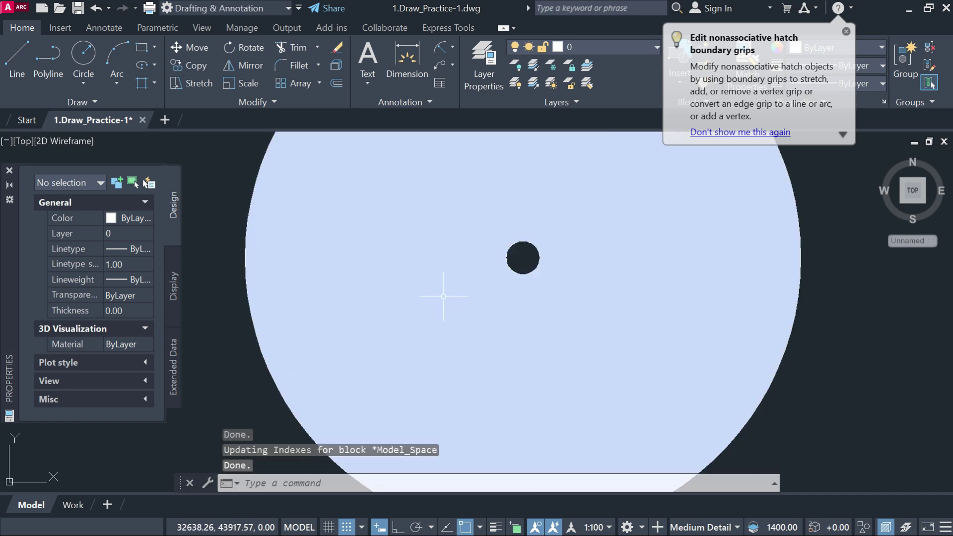
scroll(596, 323, down, 8)
scroll(575, 340, up, 2)
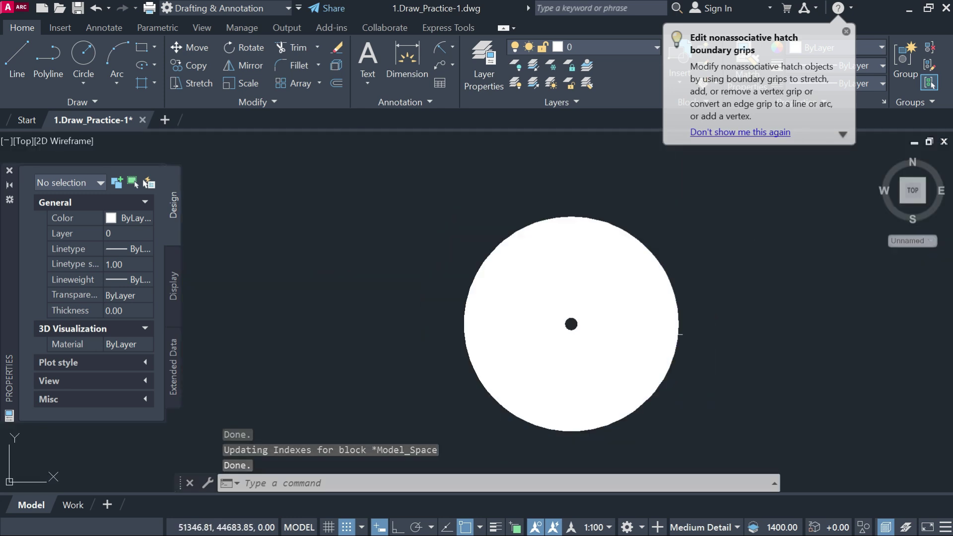
Step: Erase the donut with a crossing selection
scroll(577, 333, up, 4)
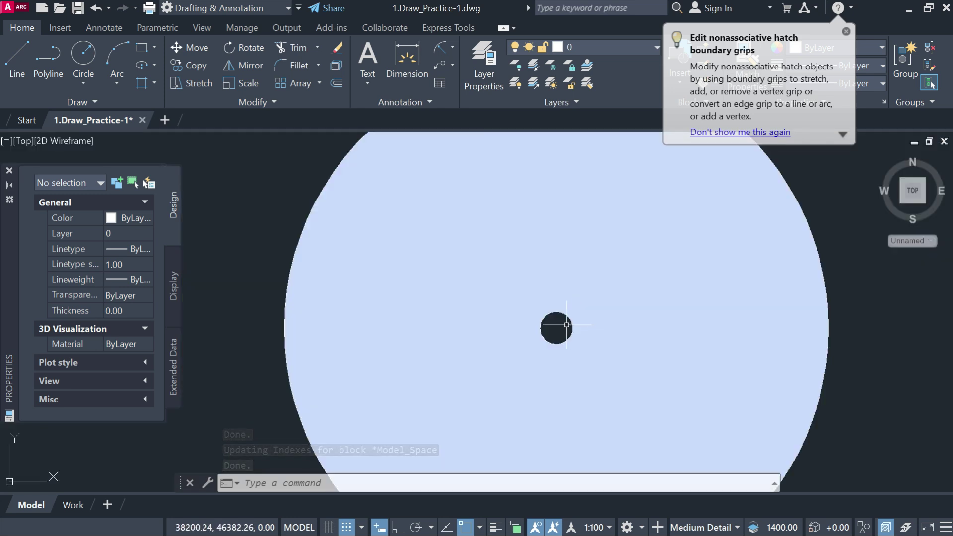
scroll(387, 251, down, 4)
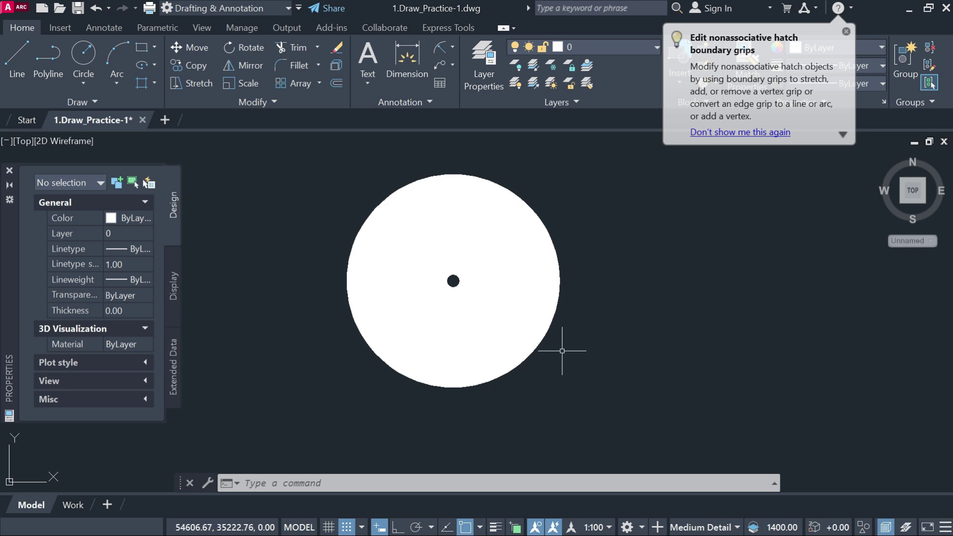
click(639, 383)
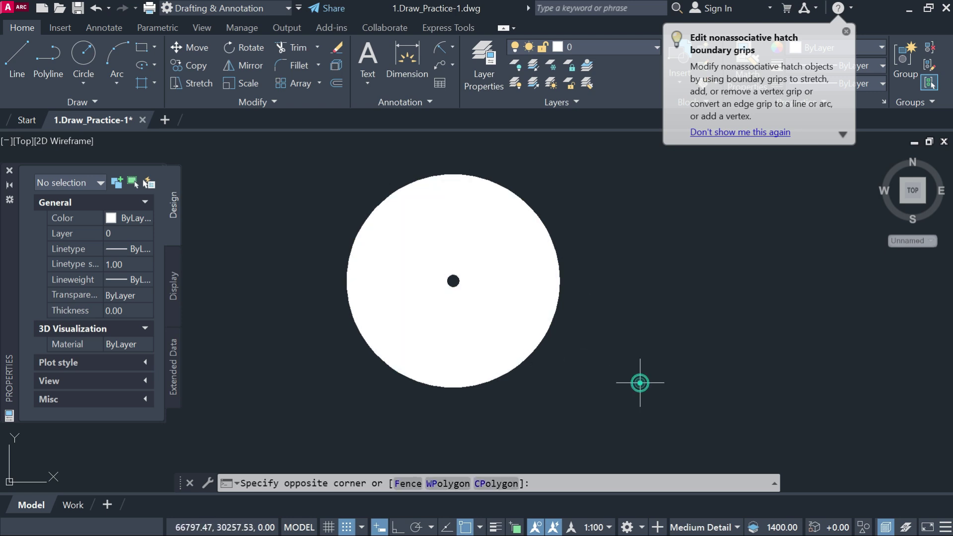
click(316, 167)
text(e)
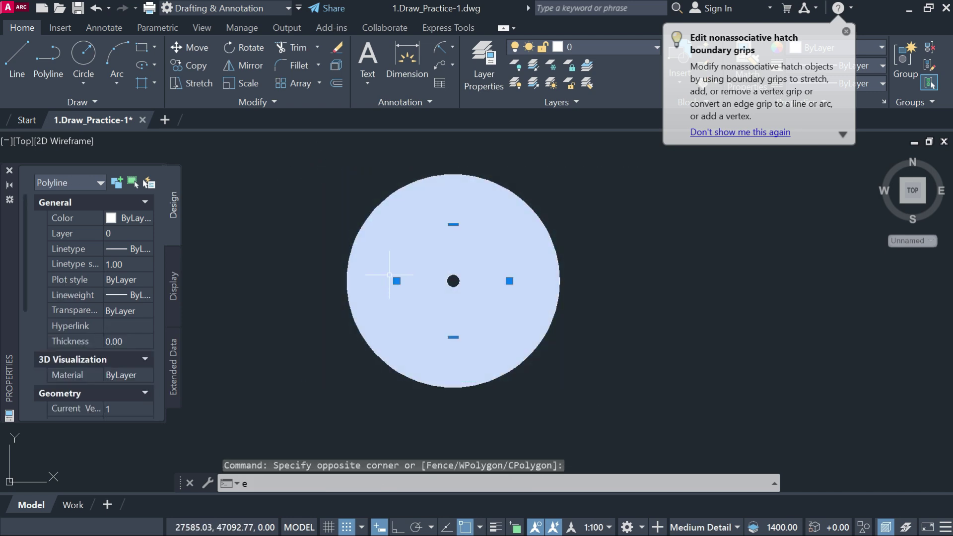
key(Return)
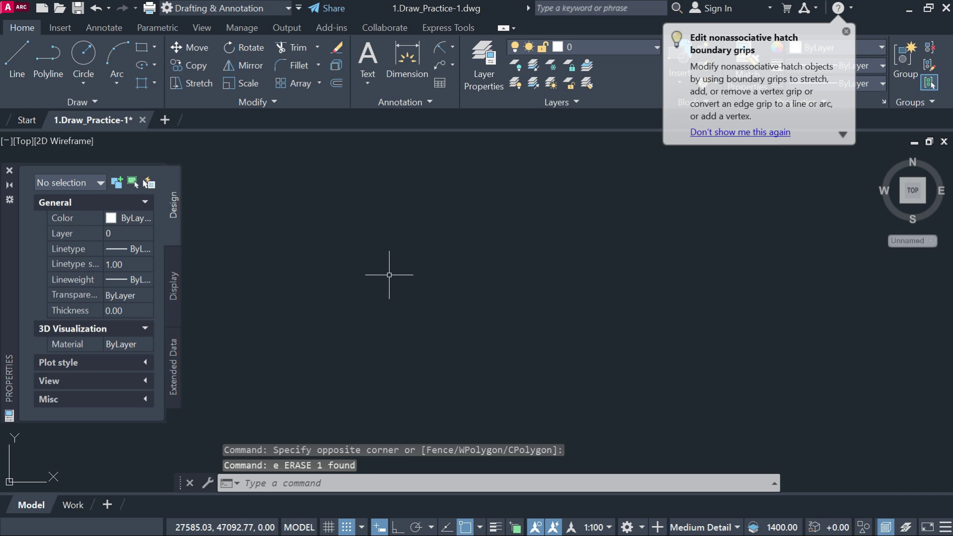
Step: Draw a closed polygonal revision cloud through five picked points in the empty drawing area
click(96, 102)
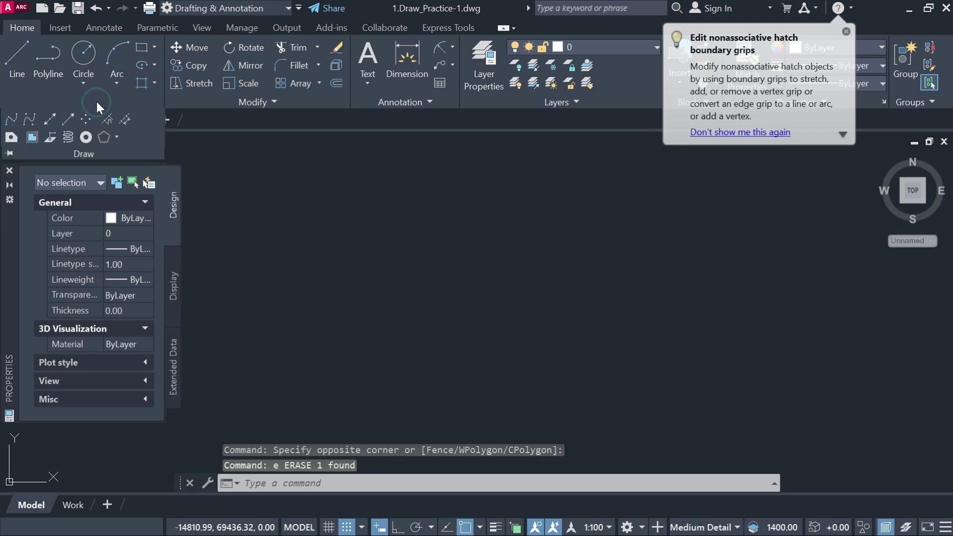
click(103, 137)
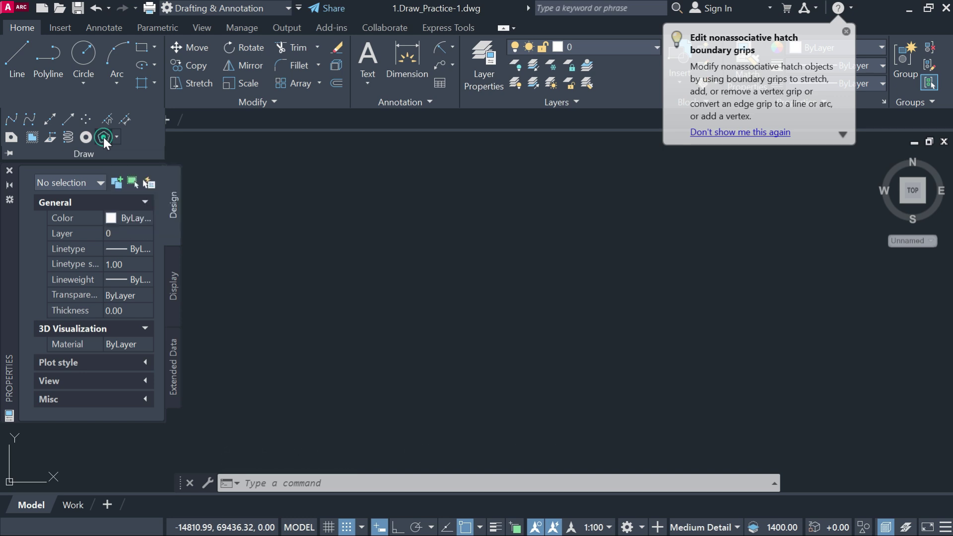
click(389, 219)
click(455, 296)
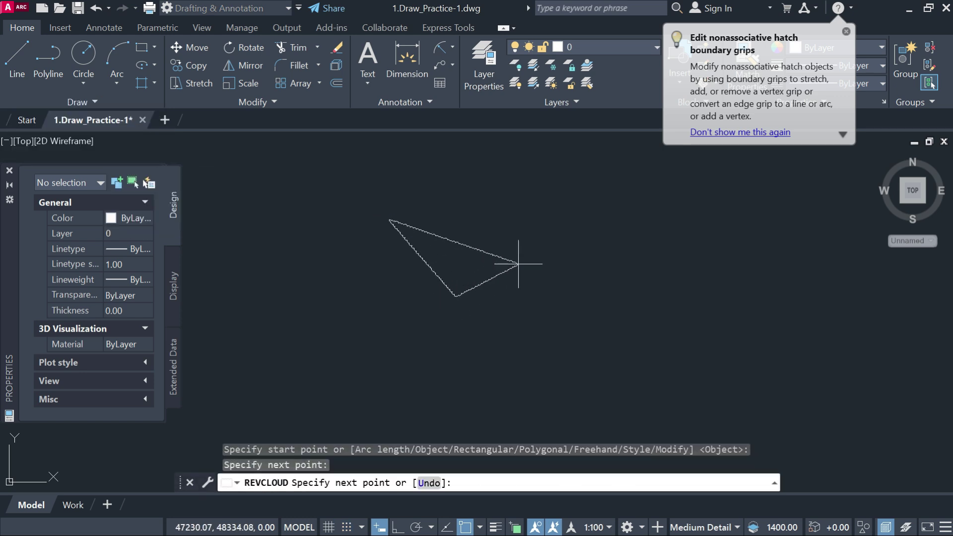
click(538, 240)
click(461, 180)
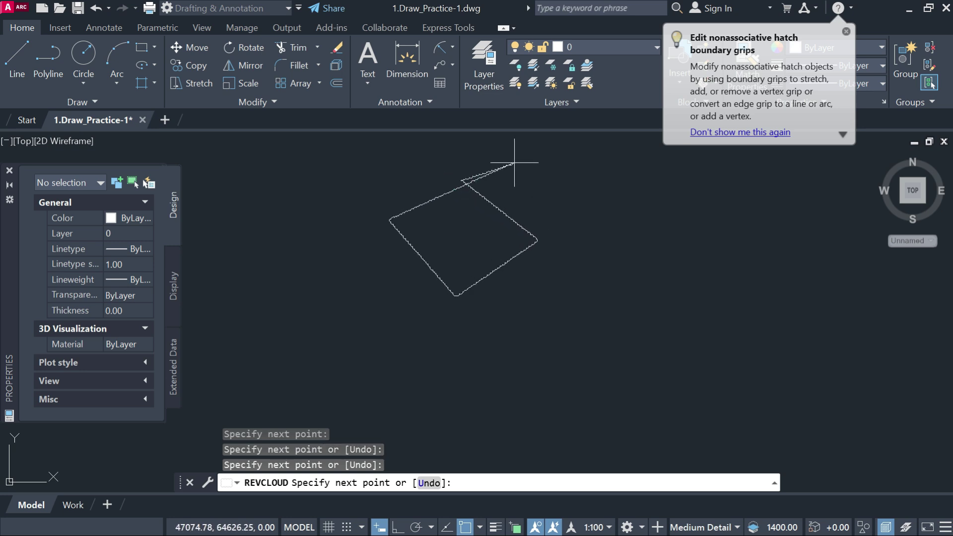
click(431, 205)
key(Return)
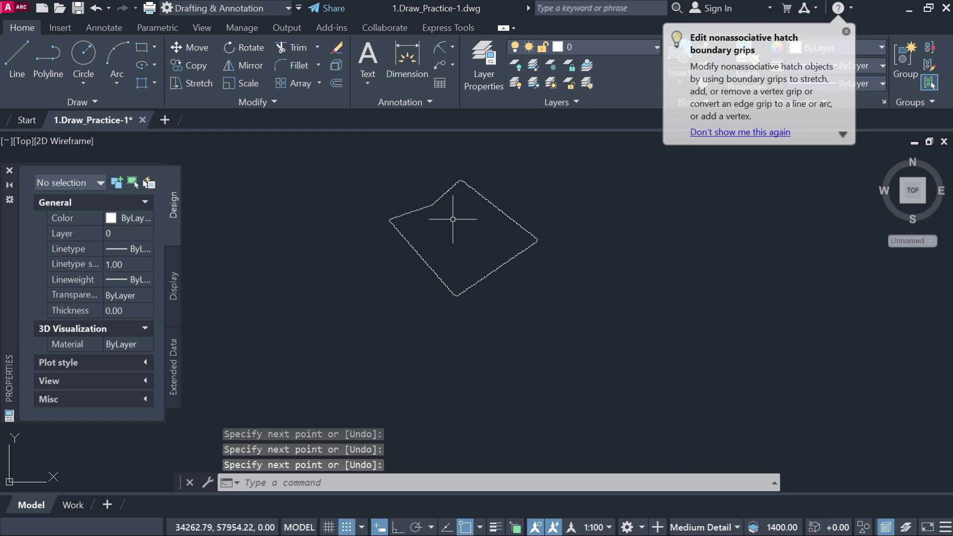
scroll(383, 187, up, 5)
scroll(556, 184, down, 3)
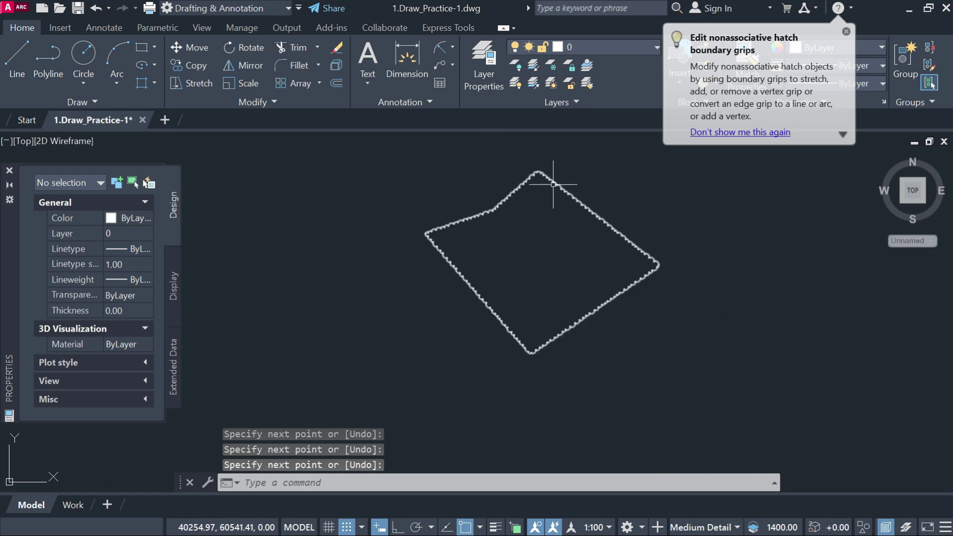
scroll(485, 273, down, 3)
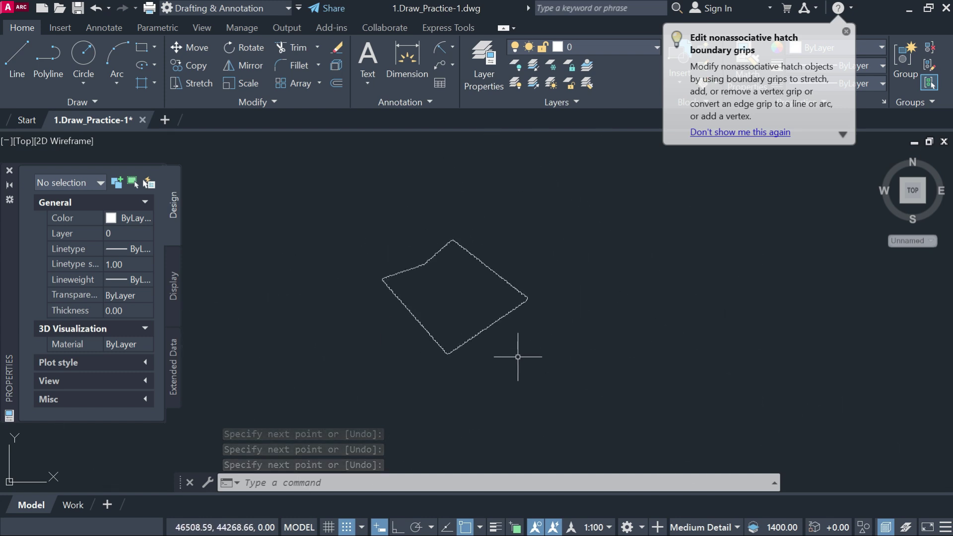
scroll(495, 329, up, 2)
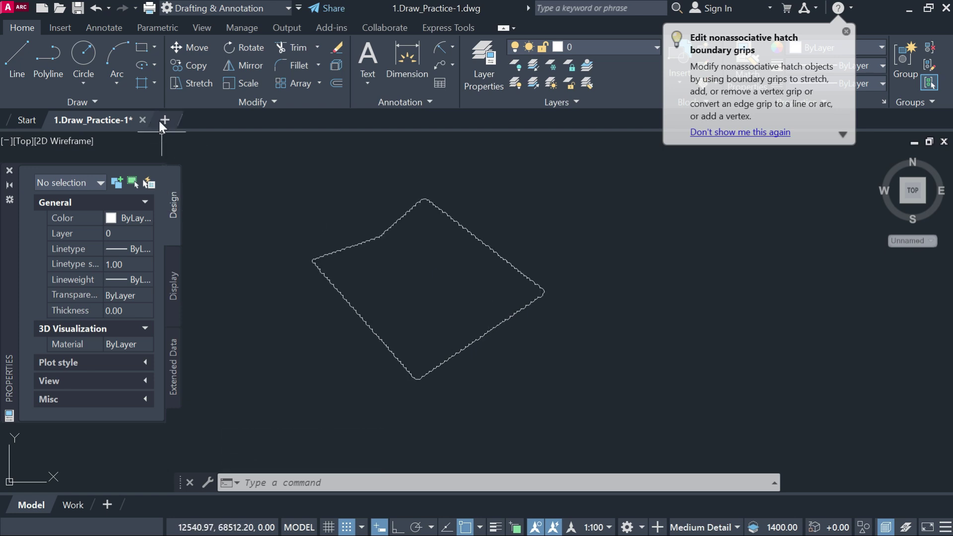
click(94, 102)
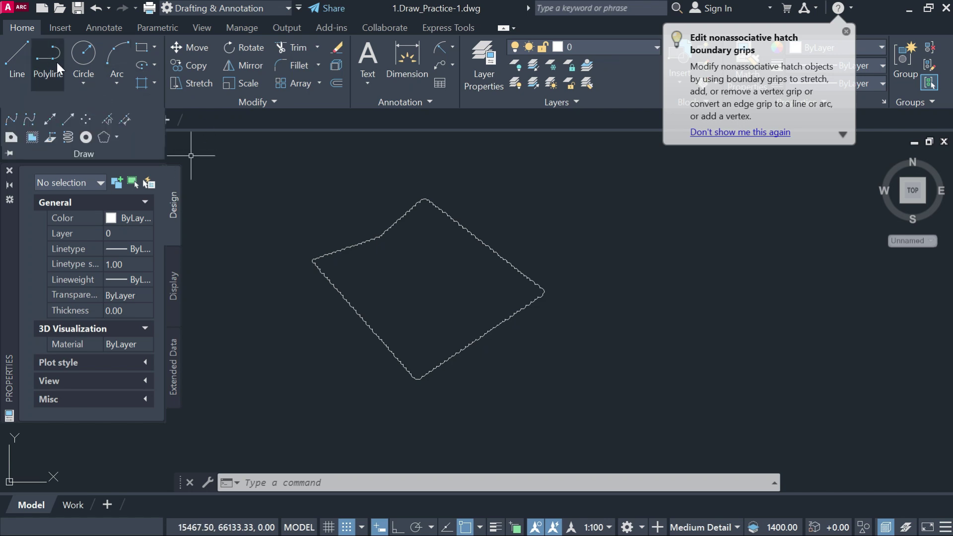
click(266, 183)
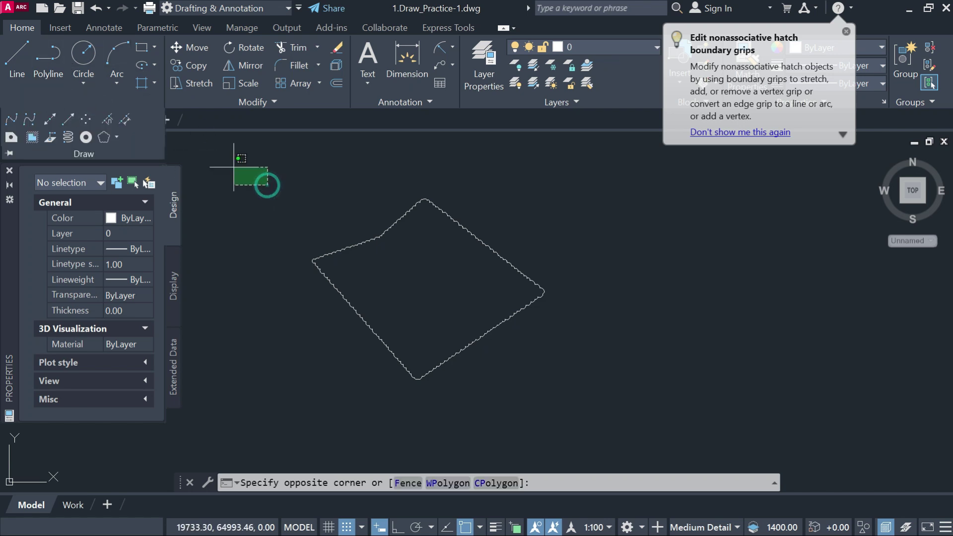